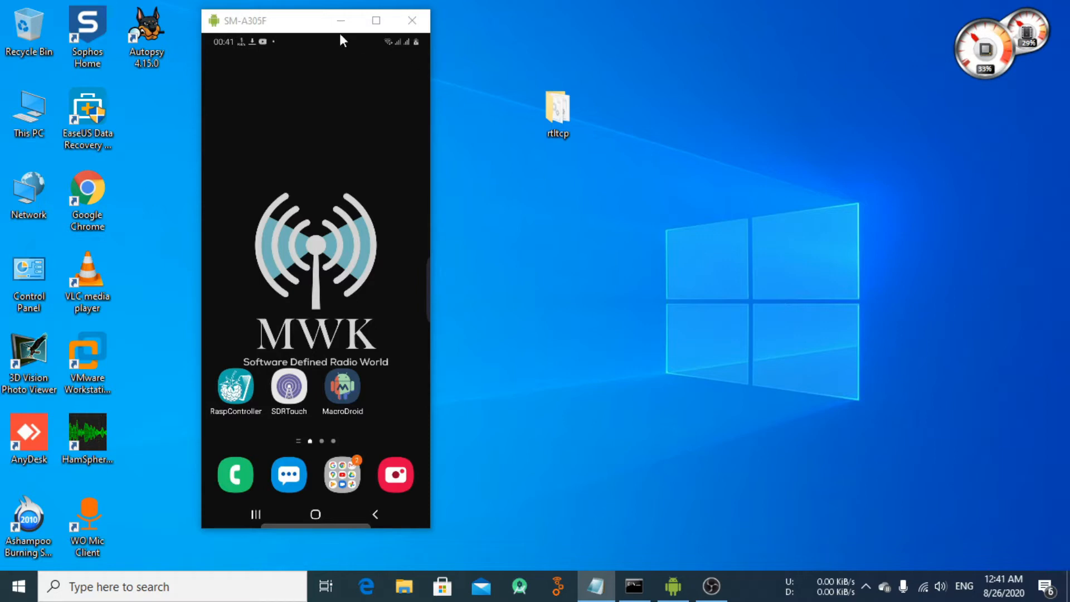
pyautogui.moveTo(290, 21); pyautogui.dragTo(305, 21)
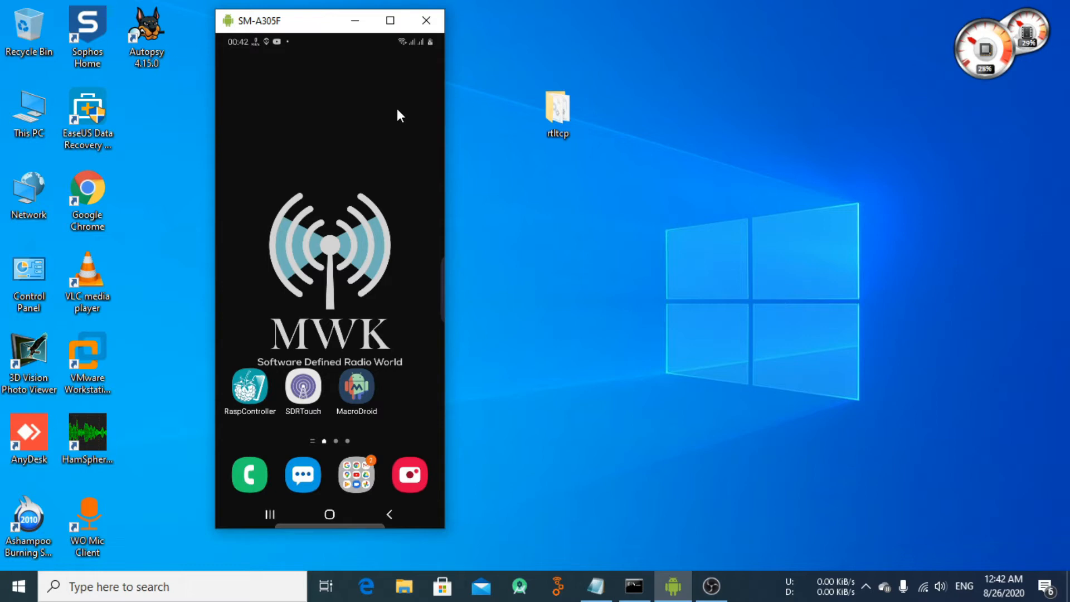
pyautogui.moveTo(310, 26)
pyautogui.mouseDown()
pyautogui.moveTo(323, 22)
pyautogui.moveTo(304, 24)
pyautogui.mouseUp()
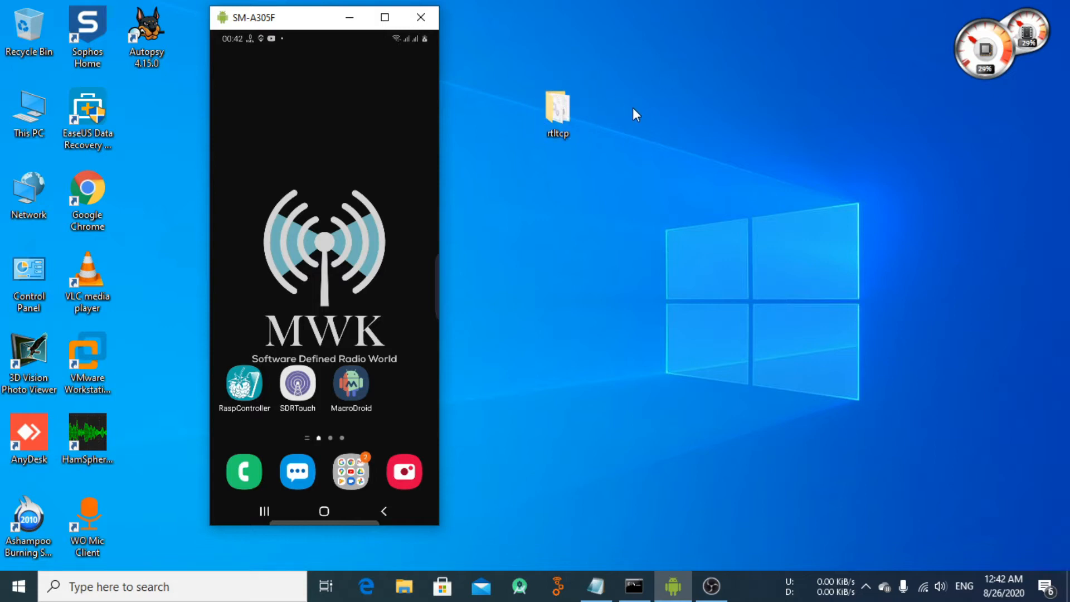
pyautogui.rightClick(560, 134)
pyautogui.click(612, 534)
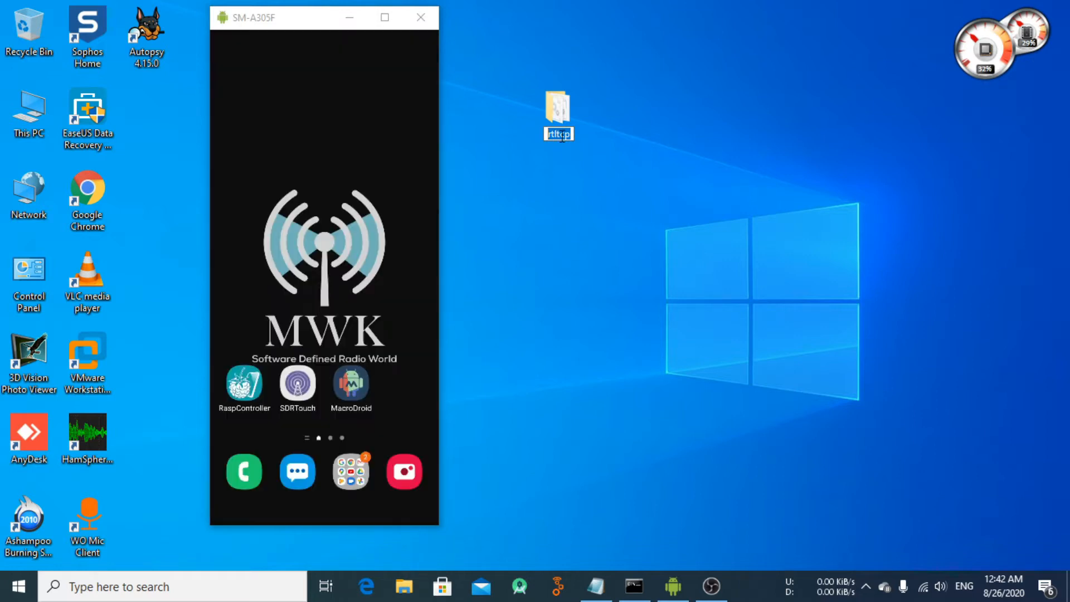
pyautogui.click(577, 175)
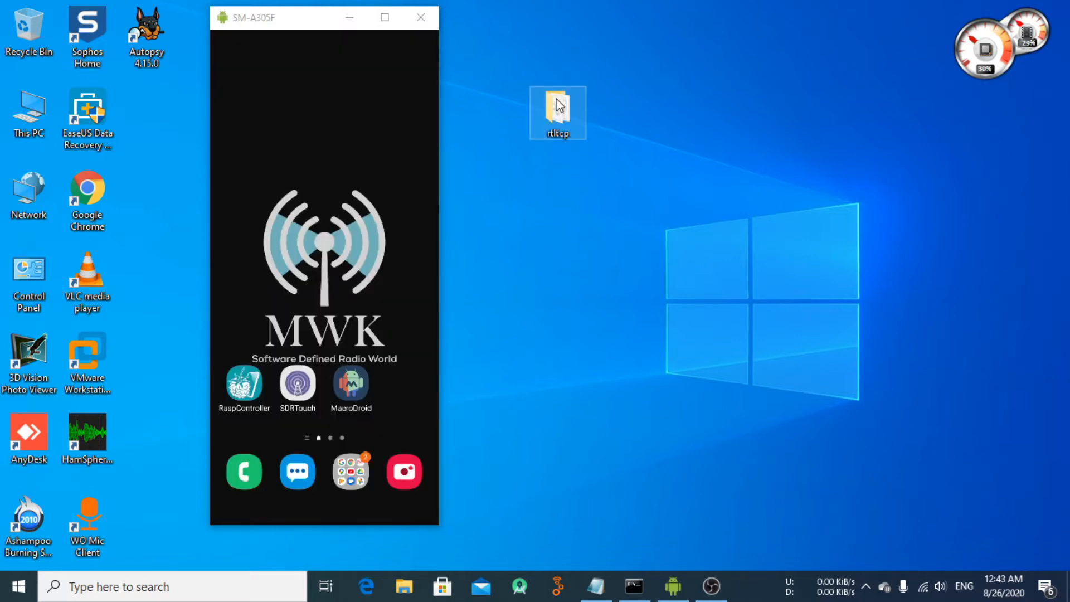
# - Open the rtltcp folder from the desktop and arrange its restored window side by side with the mirrored phone window
pyautogui.doubleClick(578, 134)
pyautogui.moveTo(294, 25); pyautogui.dragTo(98, 54)
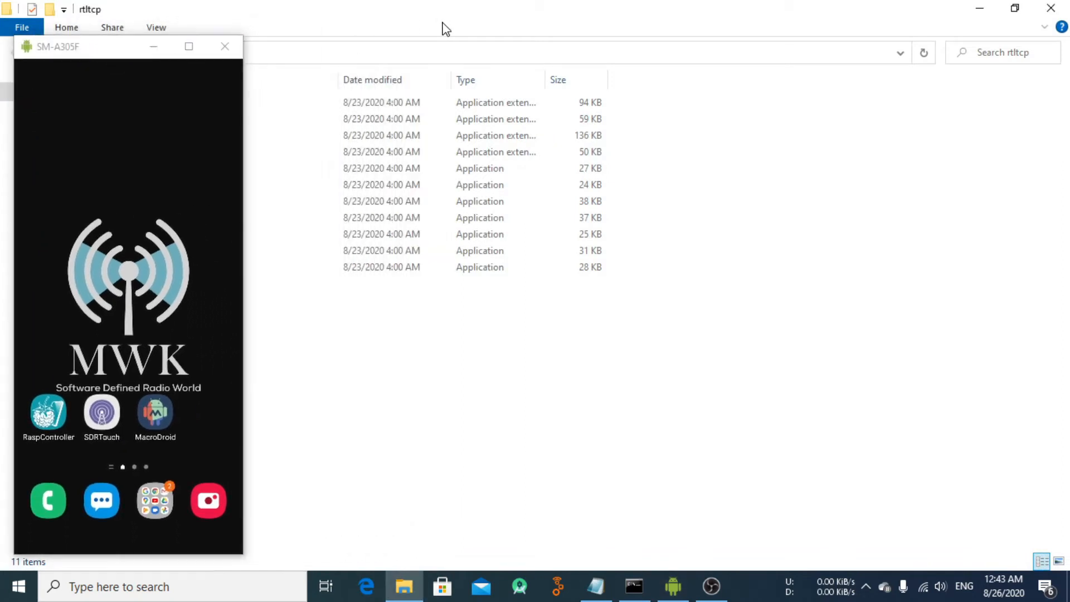
pyautogui.click(1014, 7)
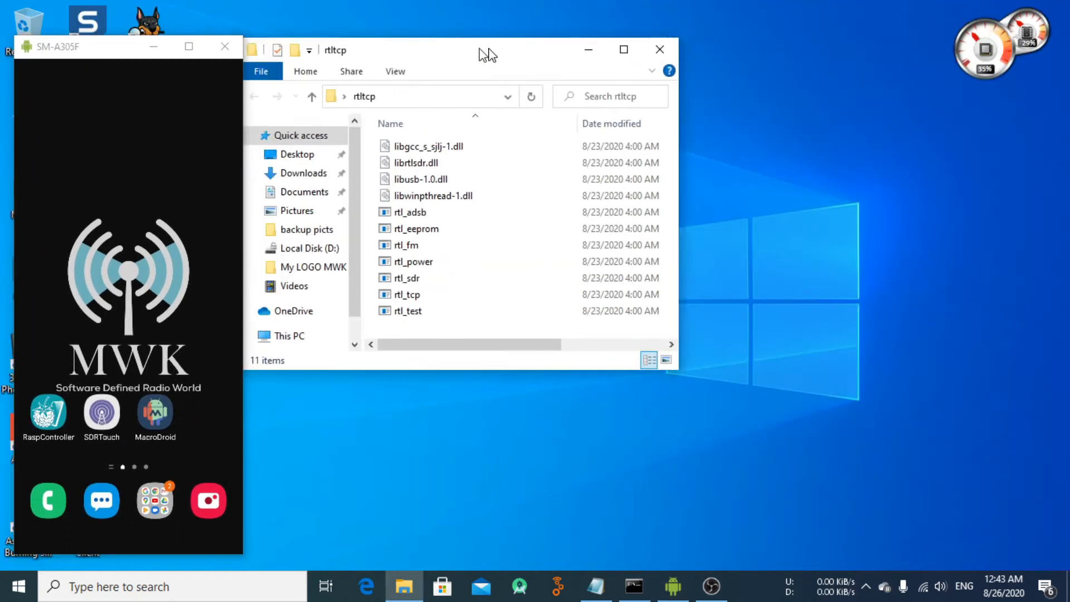
pyautogui.moveTo(487, 54); pyautogui.dragTo(642, 42)
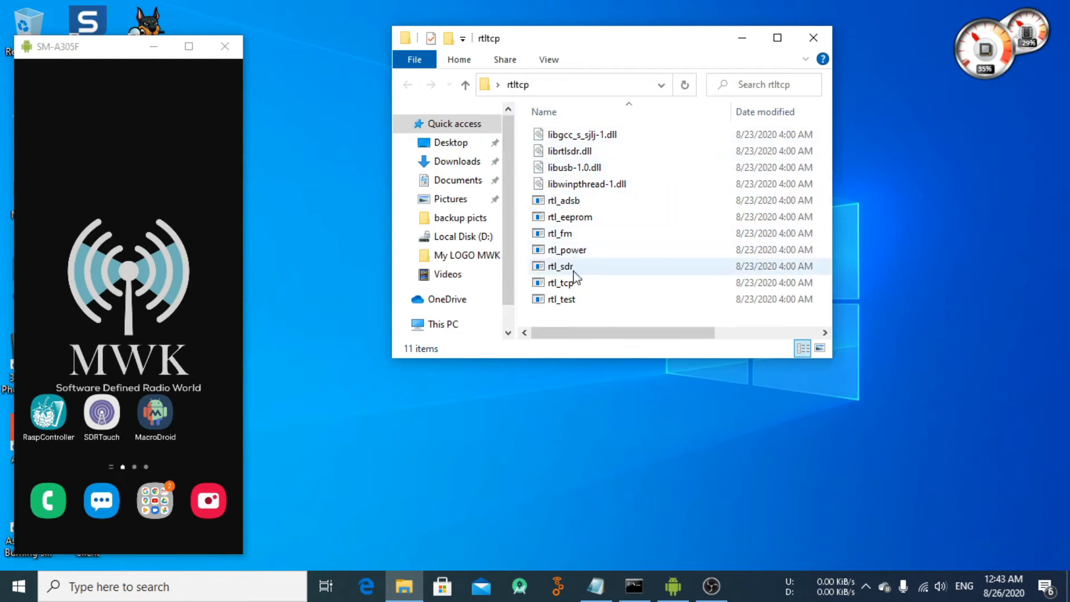
# - Look through the files in the rtltcp folder, locate the rtl_tcp program and close the folder
pyautogui.hscroll(3, 572, 245)
pyautogui.hscroll(-3, 573, 271)
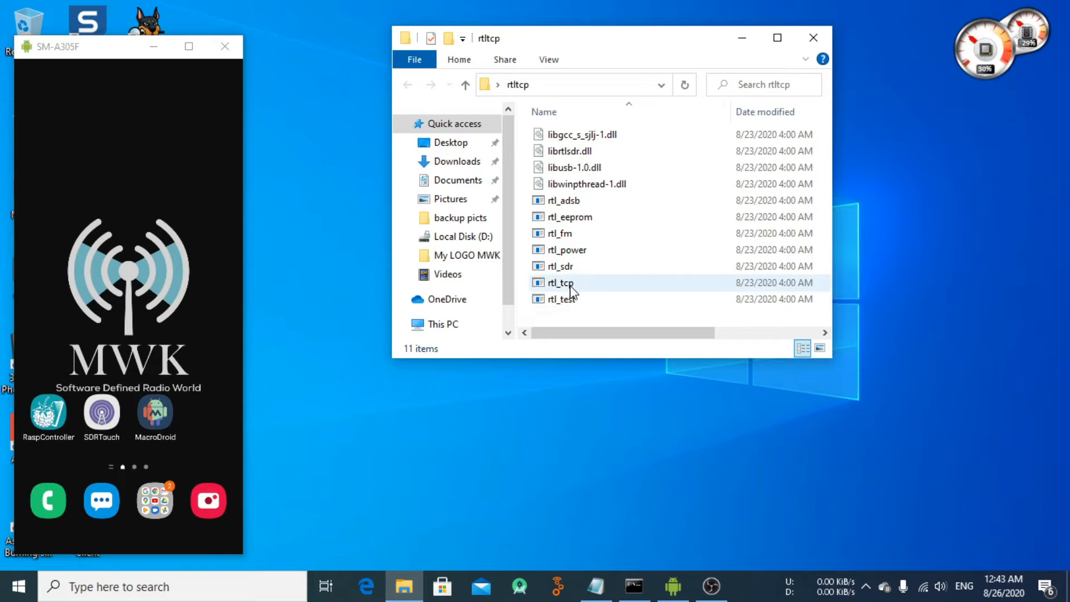
pyautogui.click(570, 283)
pyautogui.click(811, 38)
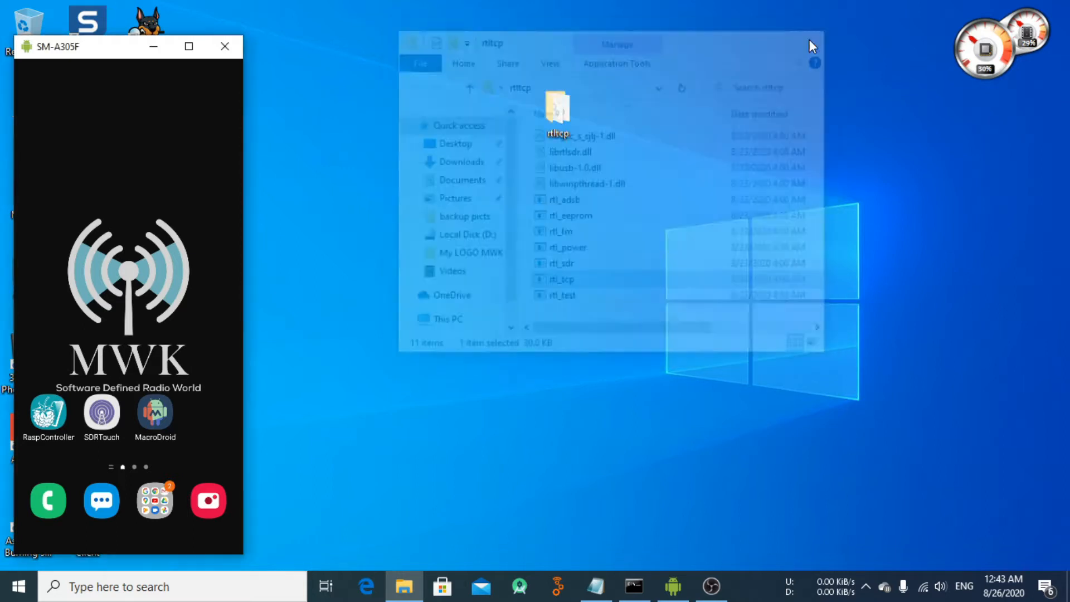
# - Recheck the contents of the rtltcp folder and move its desktop icon closer to the mirrored phone window
pyautogui.click(557, 112)
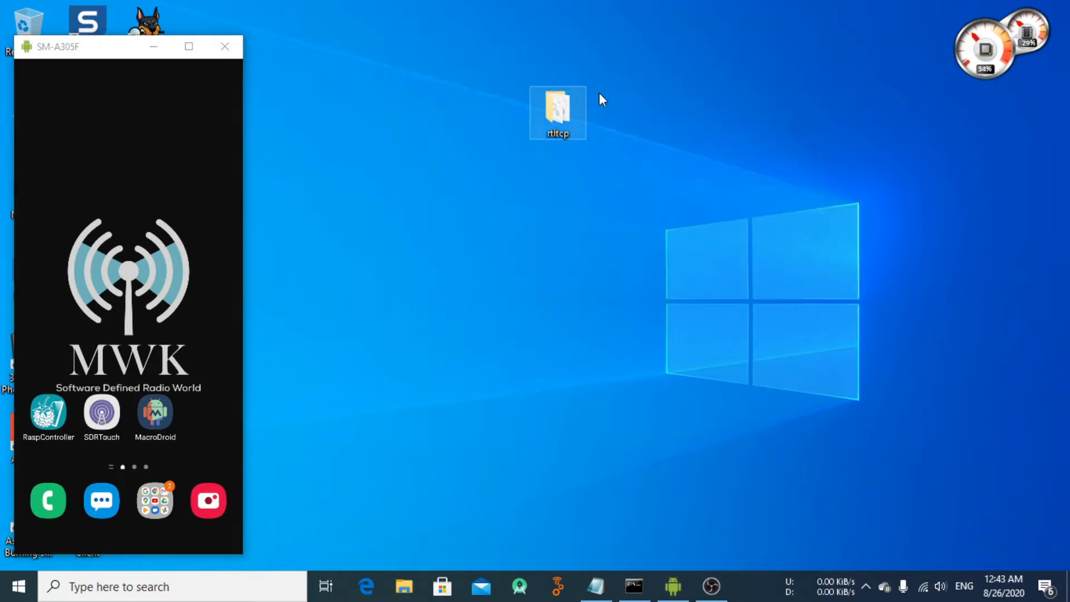
pyautogui.doubleClick(570, 113)
pyautogui.click(805, 39)
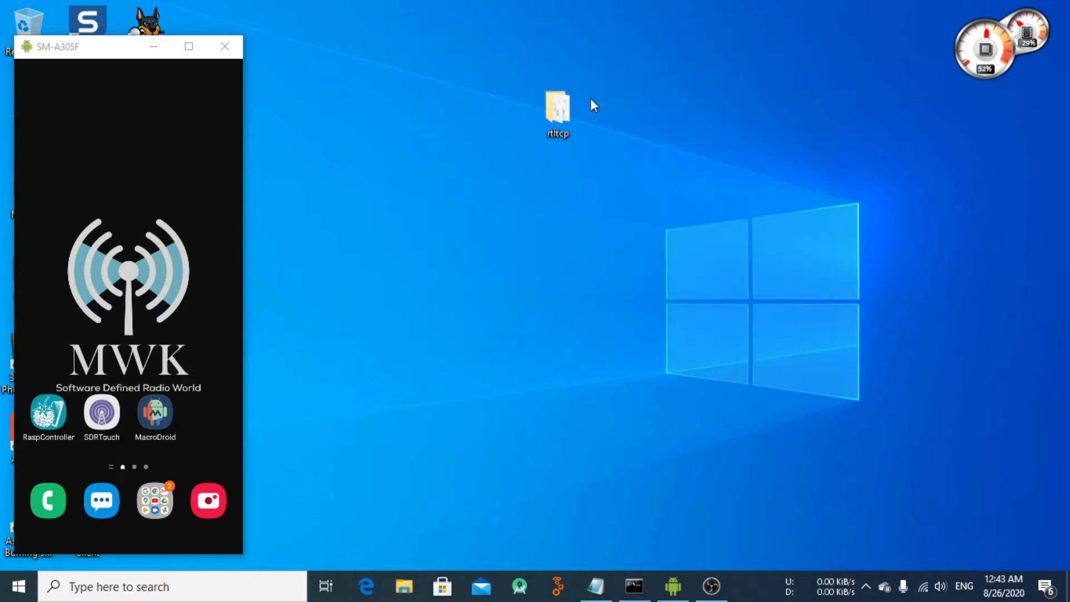
pyautogui.doubleClick(565, 116)
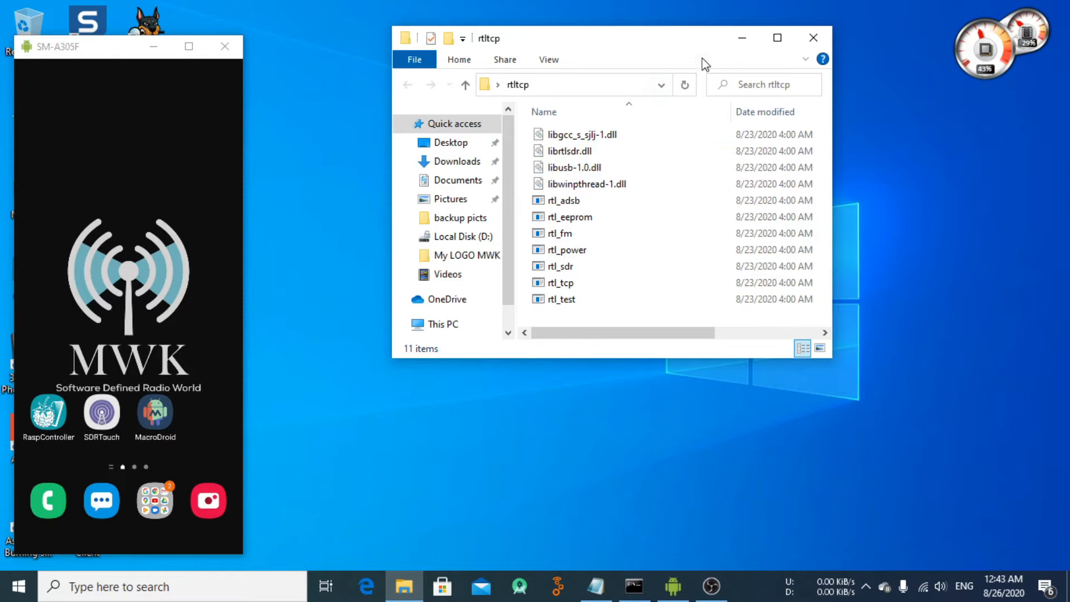
pyautogui.click(813, 38)
pyautogui.doubleClick(560, 114)
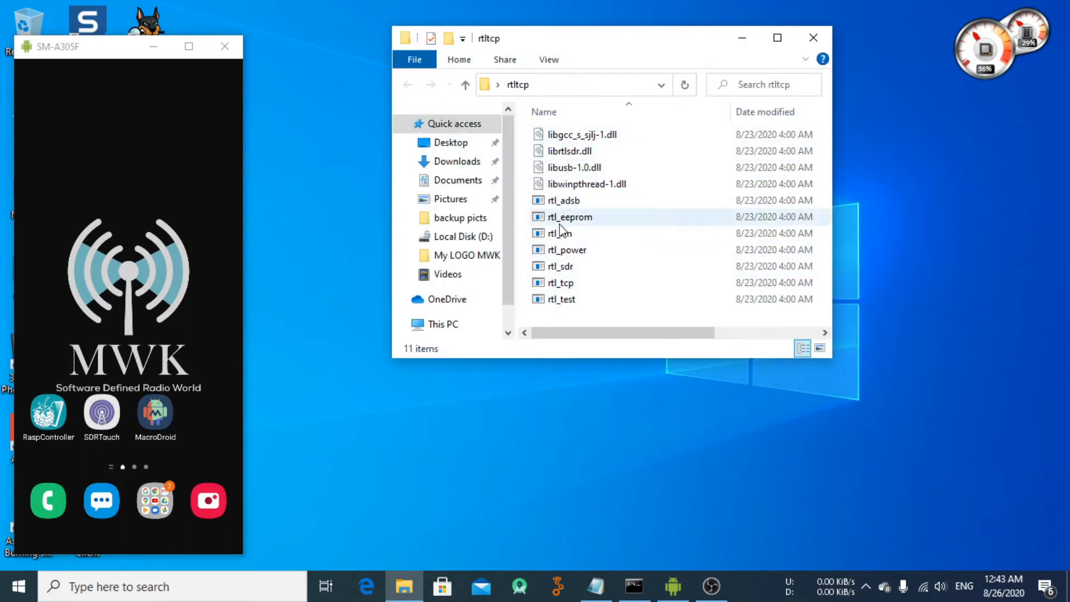
pyautogui.click(812, 38)
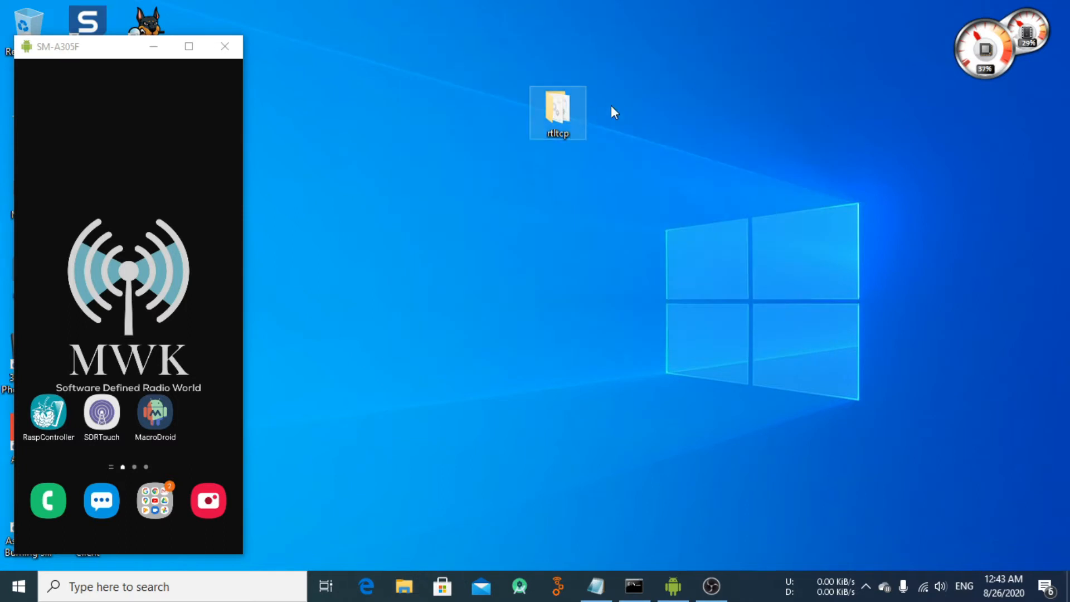
pyautogui.moveTo(556, 111); pyautogui.dragTo(494, 101)
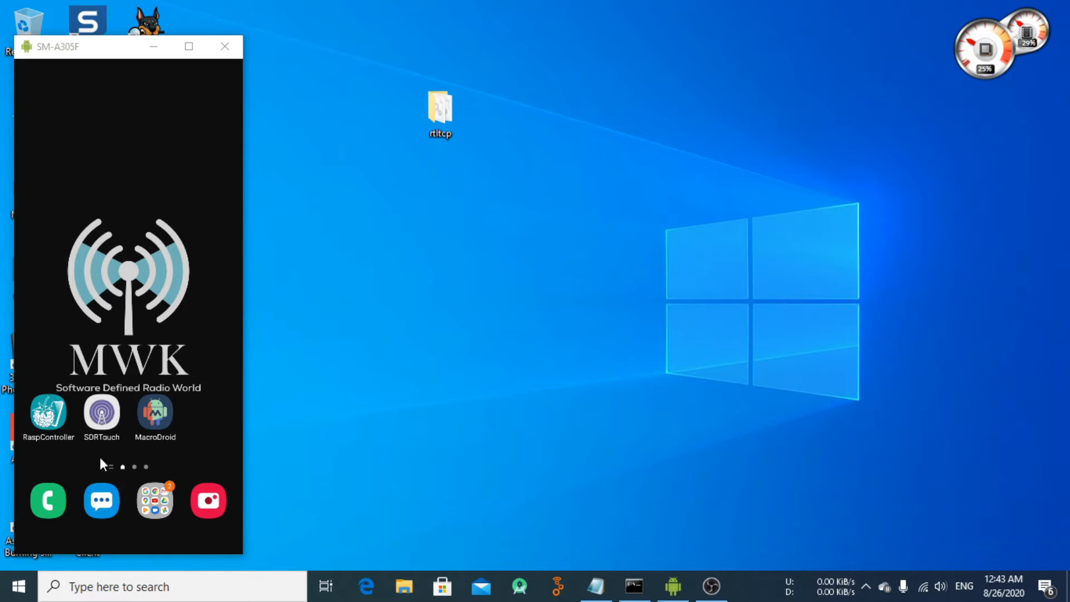
# - Open the Optional features page from the Windows Apps & features settings
pyautogui.rightClick(20, 588)
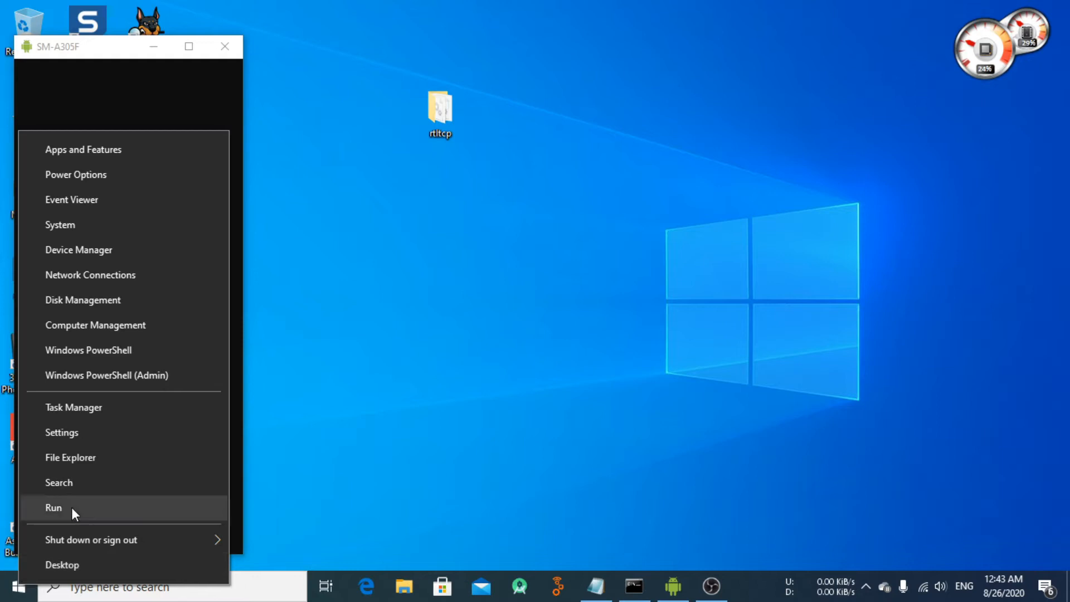
pyautogui.click(118, 148)
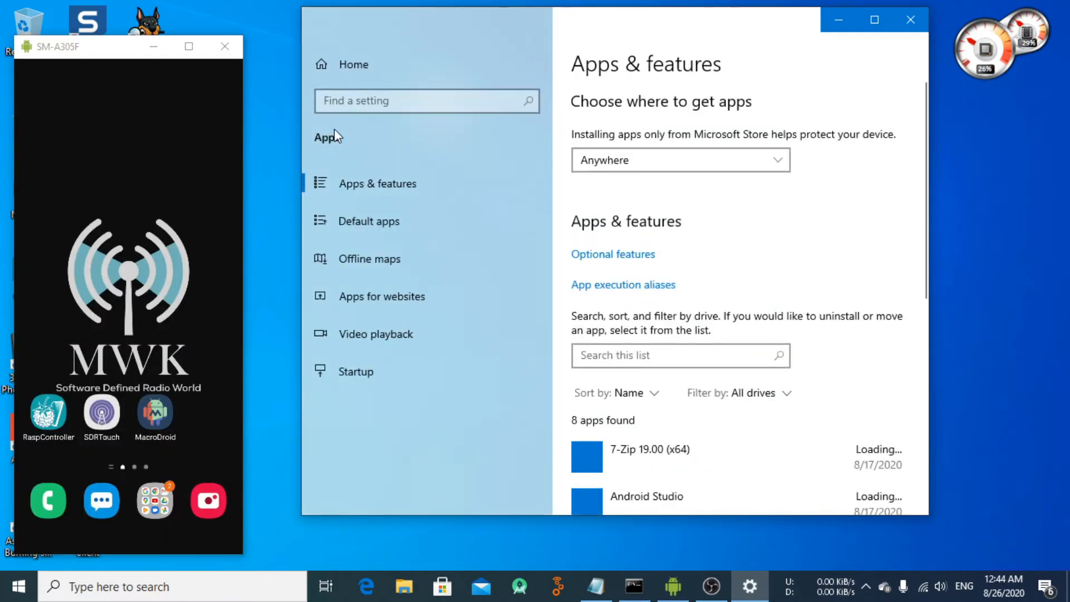
pyautogui.moveTo(633, 21); pyautogui.dragTo(625, 26)
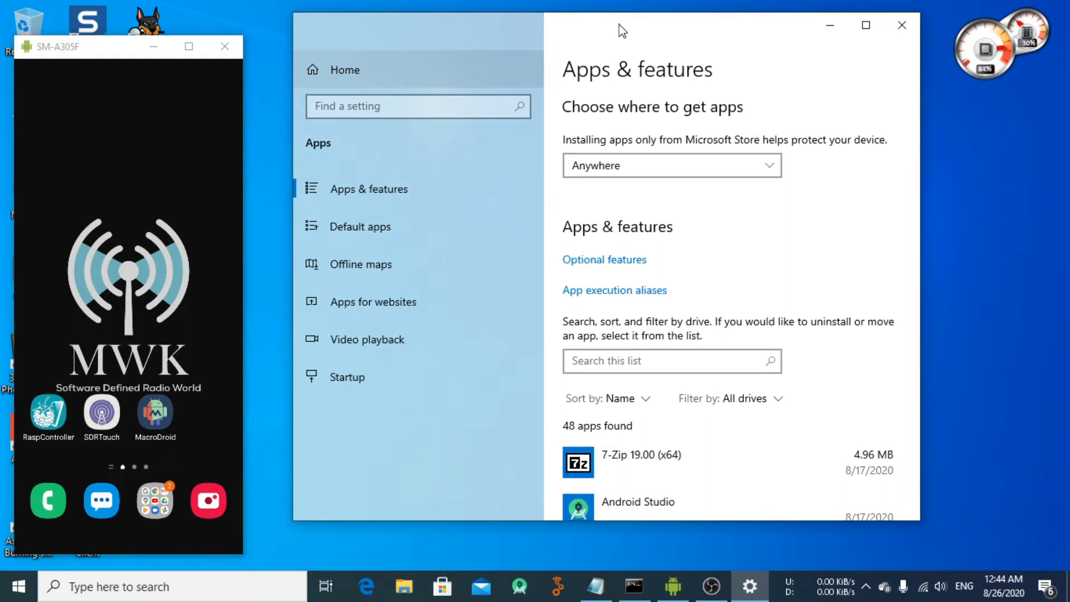
pyautogui.click(610, 260)
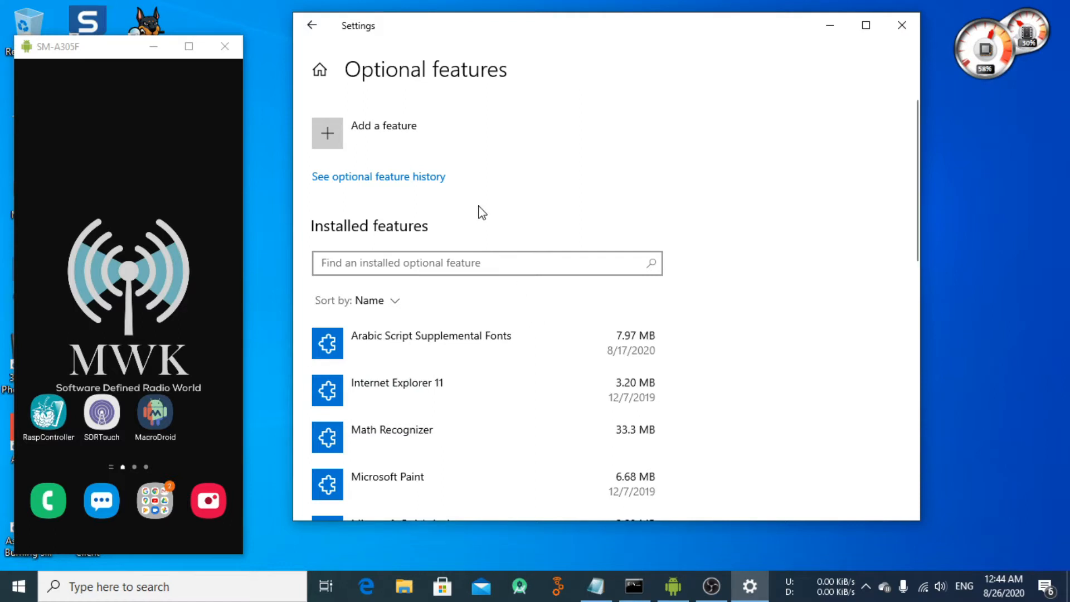
# - Search the optional features available to add for "open" and cancel without installing anything
pyautogui.click(325, 134)
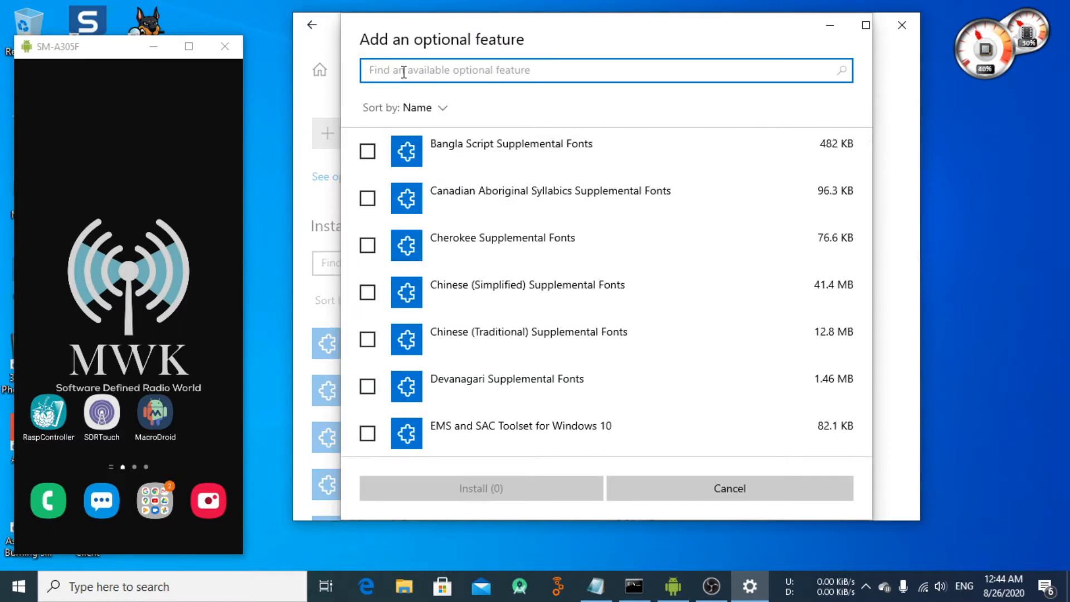
pyautogui.write('open')
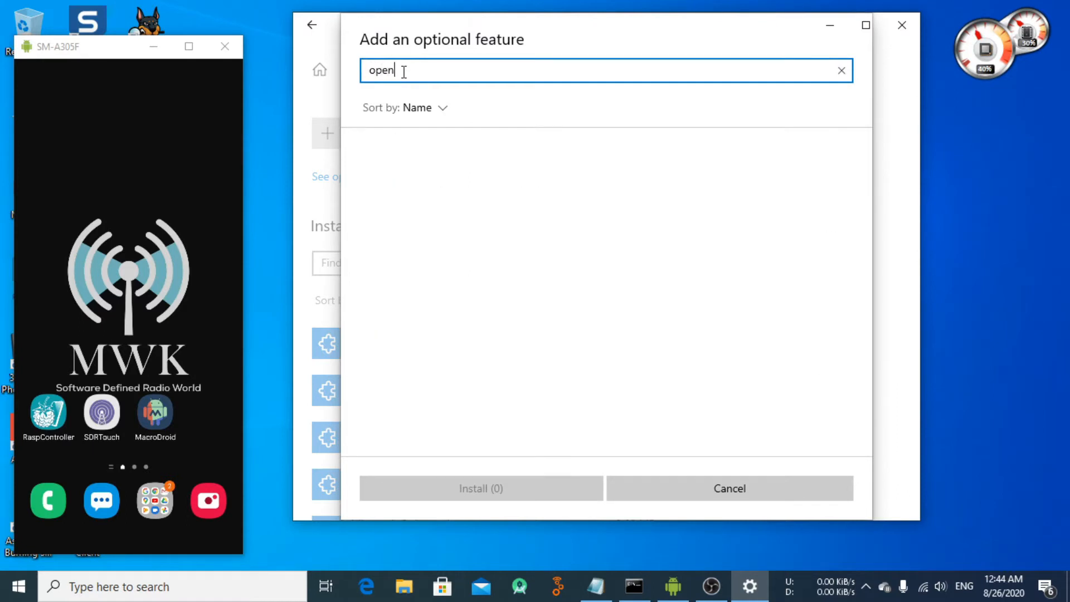
pyautogui.press('BackSpace')
pyautogui.press('BackSpace')
pyautogui.press('BackSpace')
pyautogui.press('BackSpace')
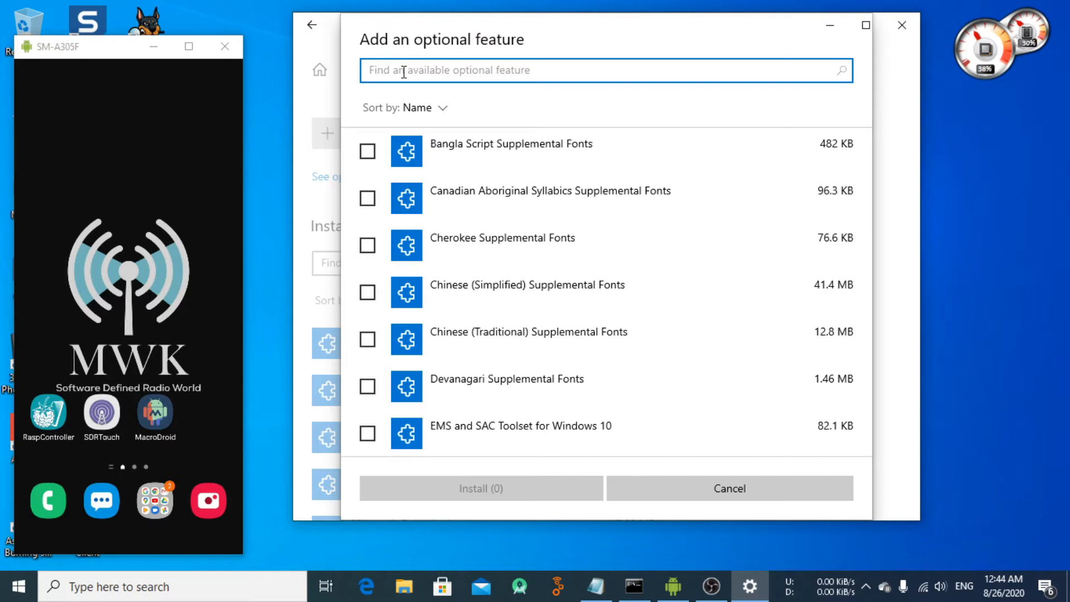
pyautogui.click(701, 498)
# - Search the installed optional features for "ssh", view the OpenSSH Server details and close Settings
pyautogui.click(399, 264)
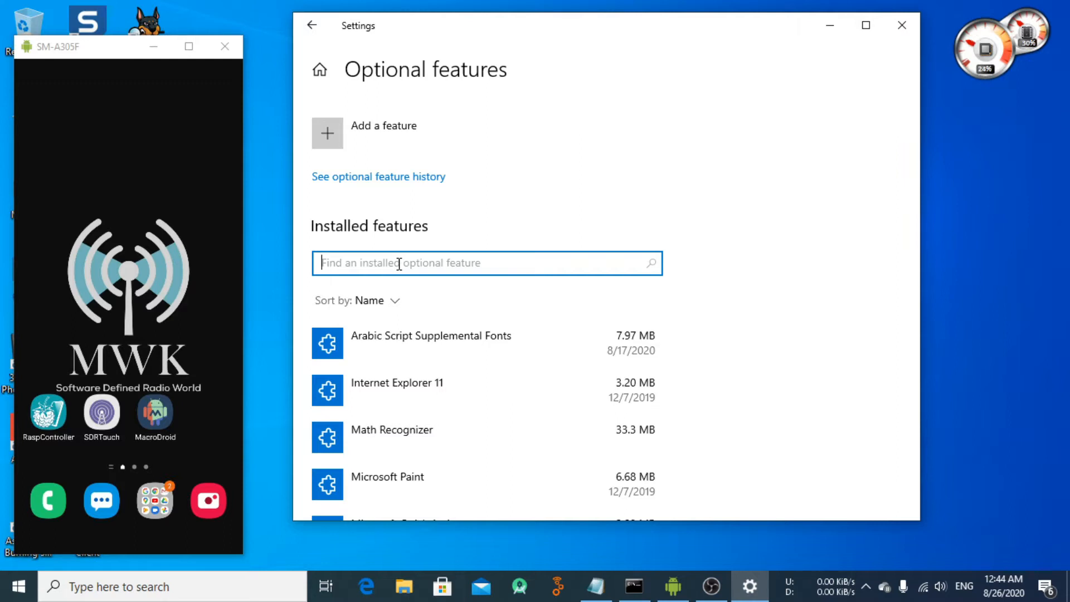
pyautogui.write('ssh')
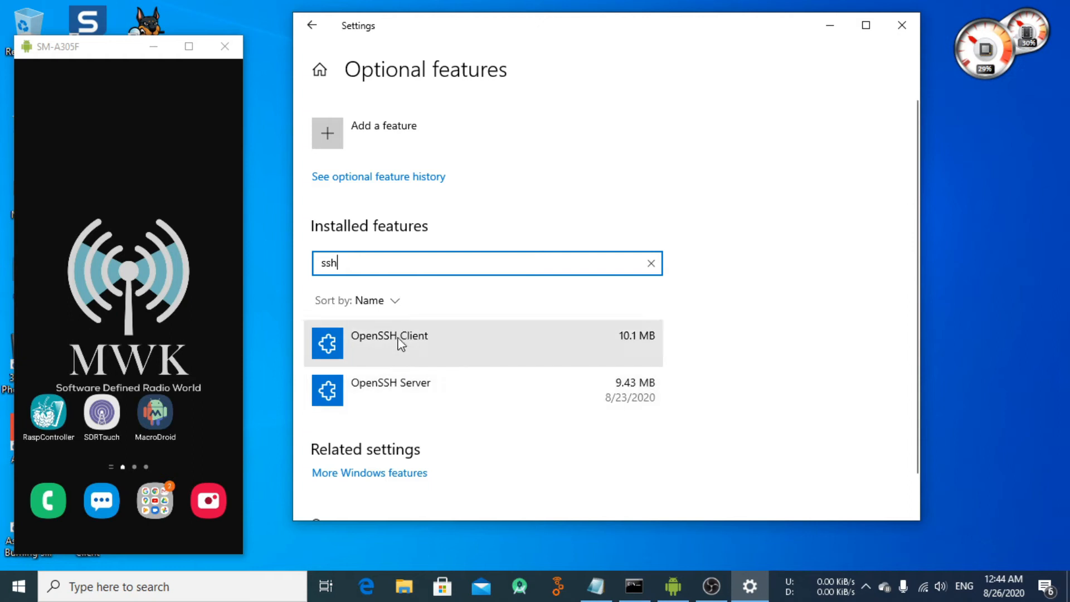
pyautogui.click(410, 389)
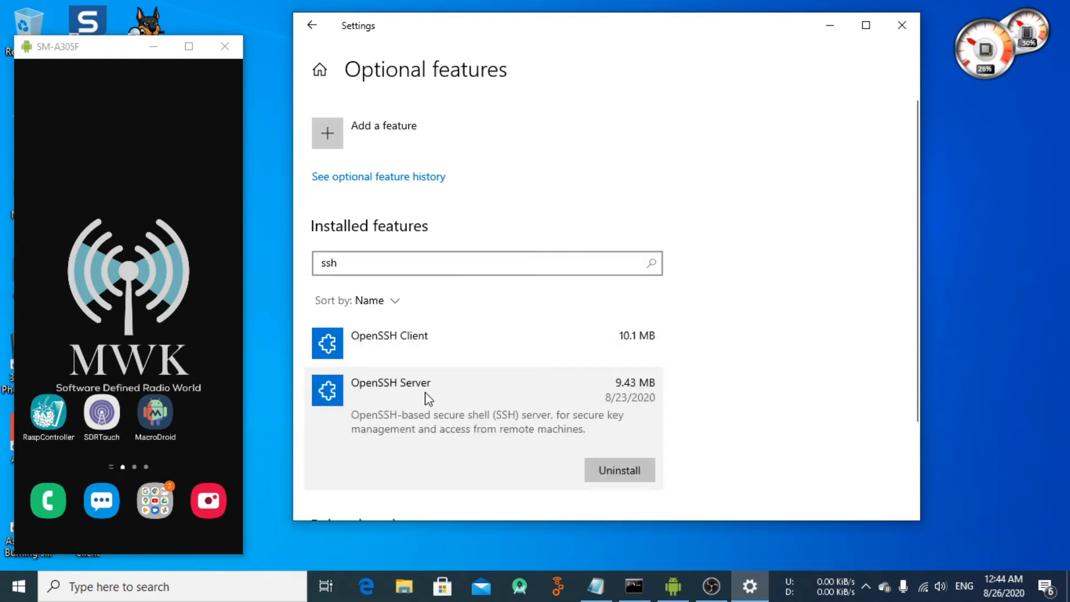
pyautogui.scroll(-2, 454, 406)
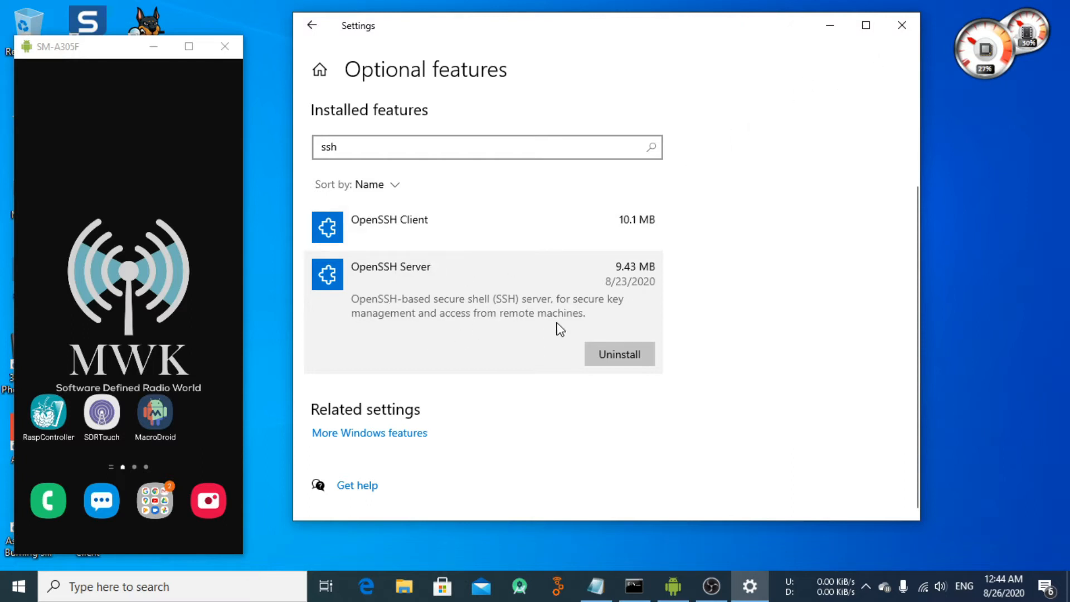
pyautogui.click(901, 25)
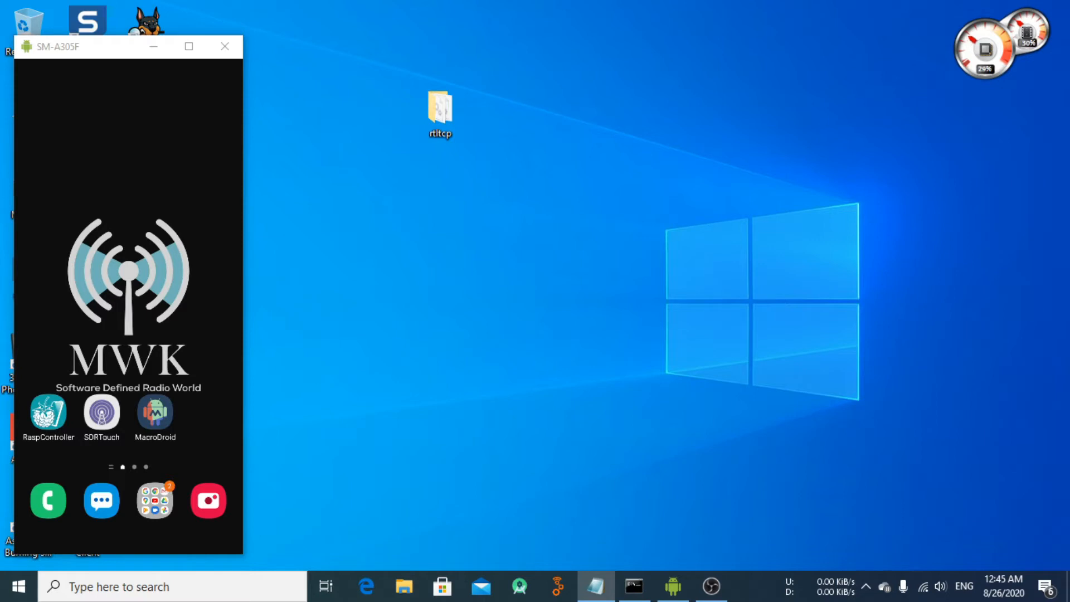
# - Run Command Prompt as administrator and place its window beside the mirrored phone window
pyautogui.click(20, 587)
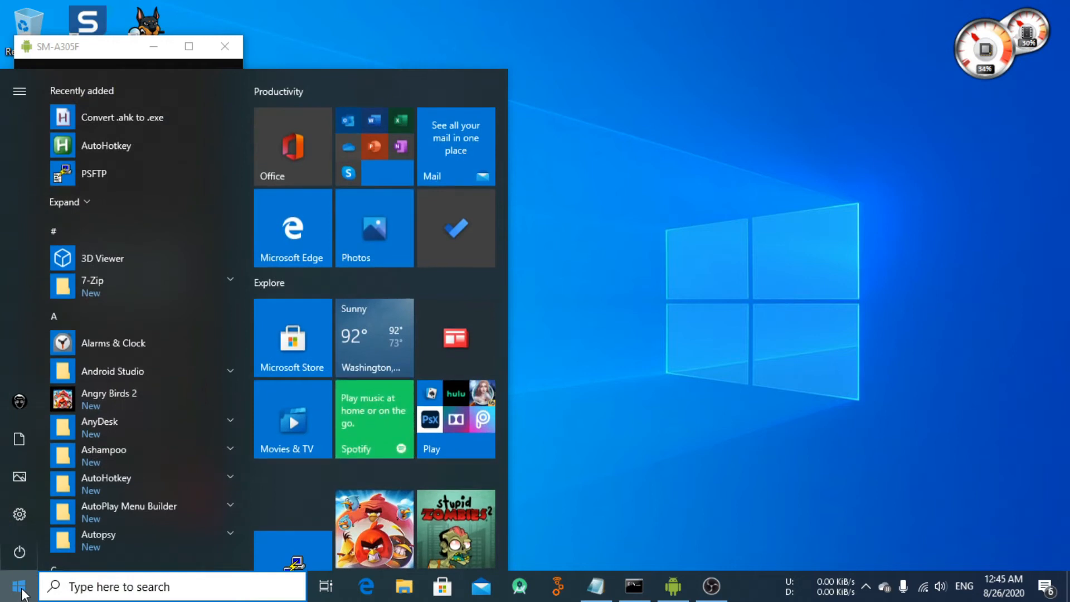
pyautogui.write('cmd')
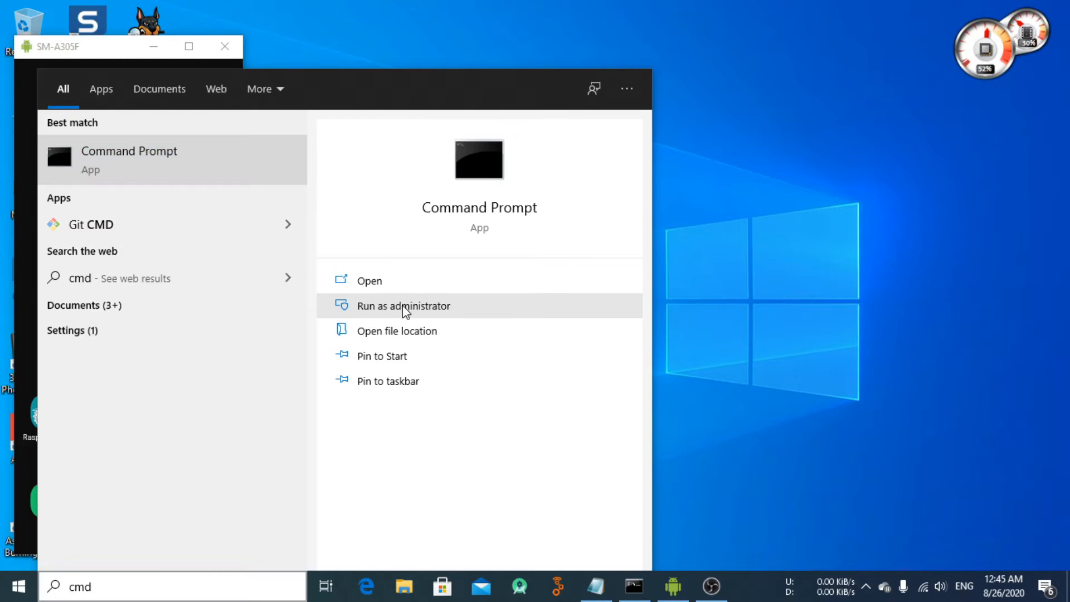
pyautogui.click(397, 313)
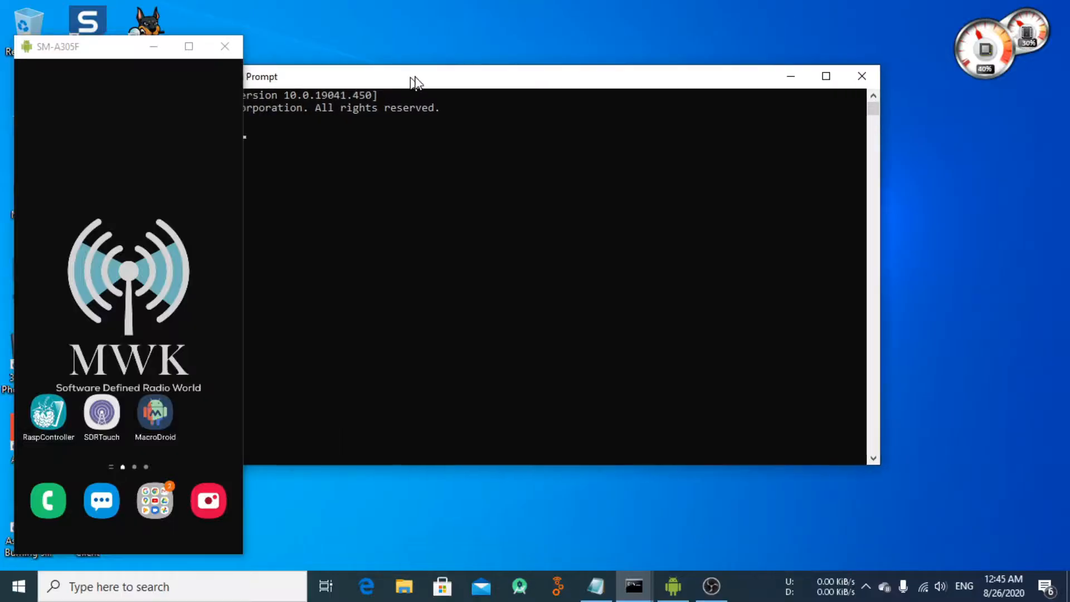
pyautogui.moveTo(410, 77); pyautogui.dragTo(512, 74)
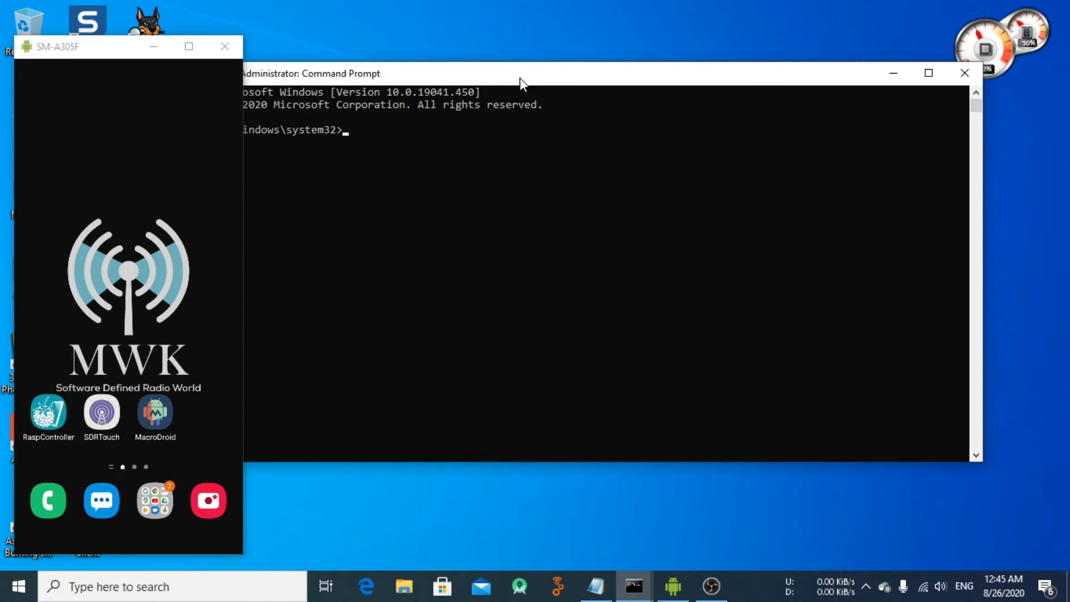
pyautogui.moveTo(389, 81); pyautogui.dragTo(473, 78)
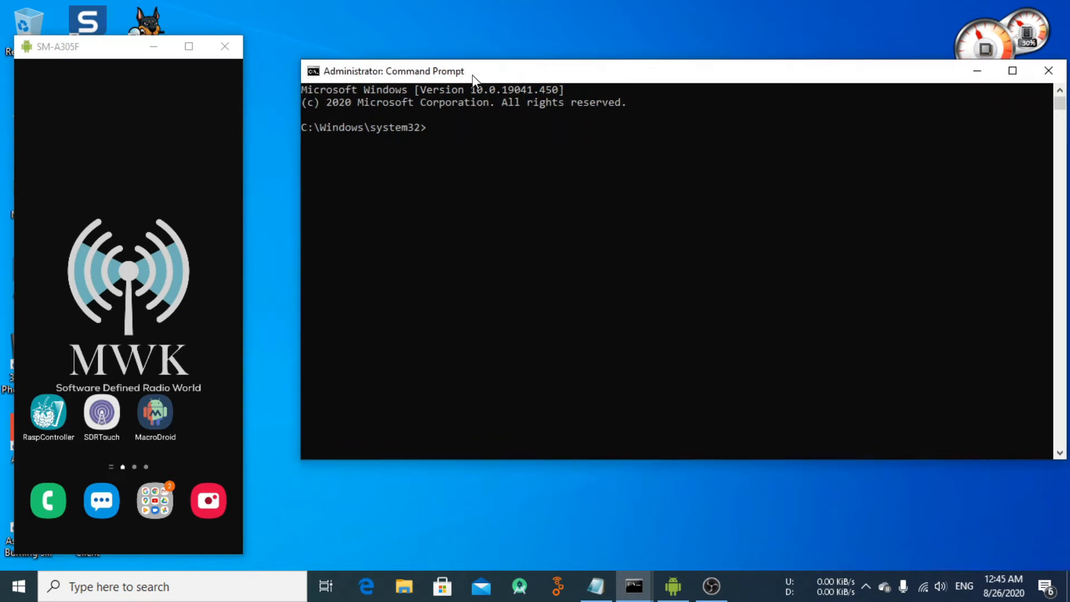
# - Run the ssh command without arguments in the administrator Command Prompt to check that it is available
pyautogui.click(434, 128)
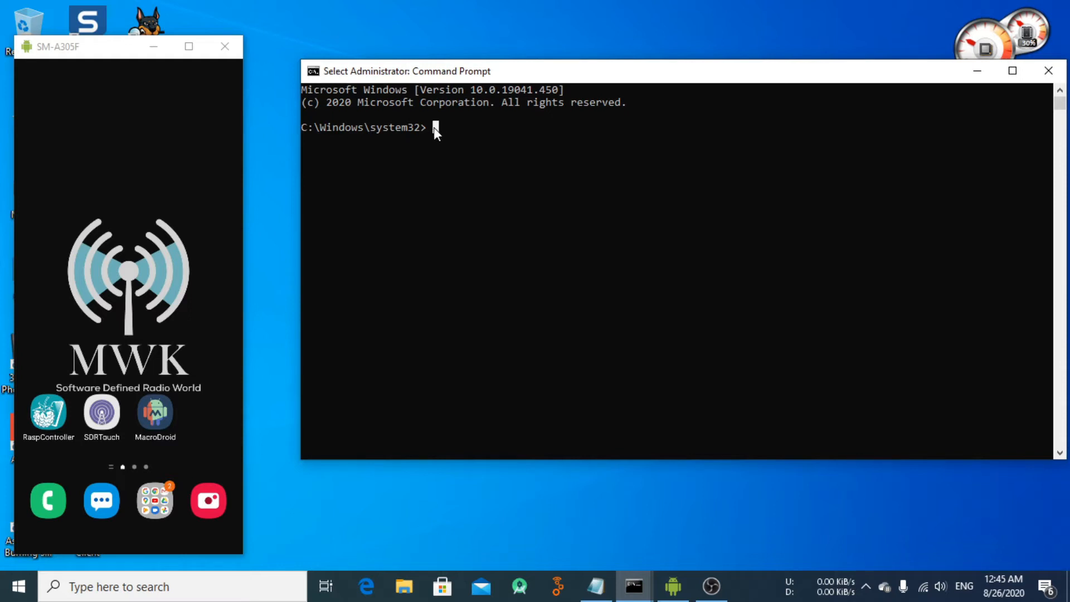
pyautogui.write('ssh')
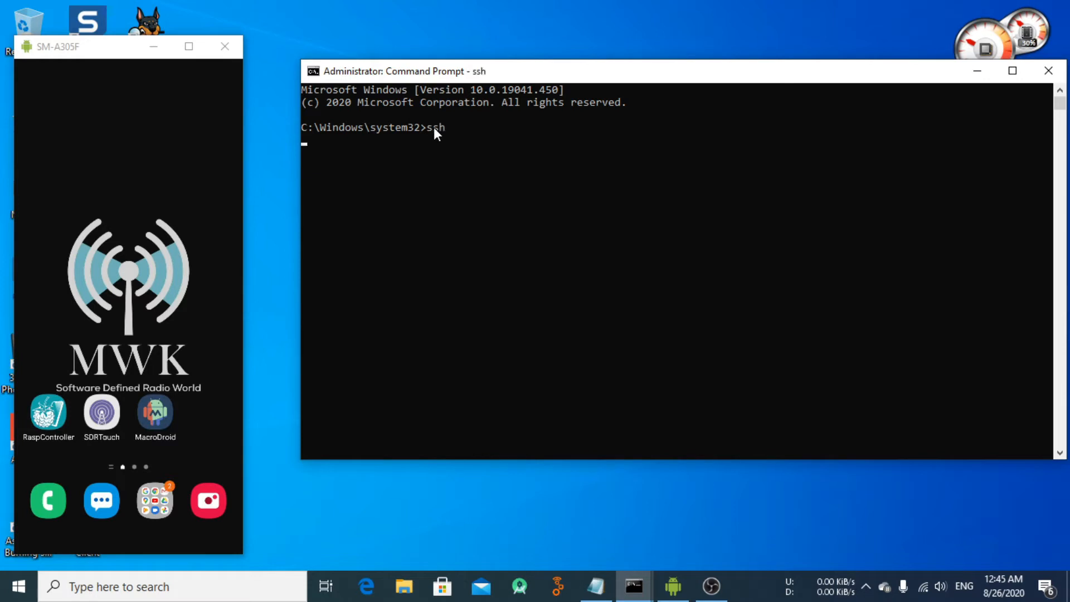
pyautogui.press('Return')
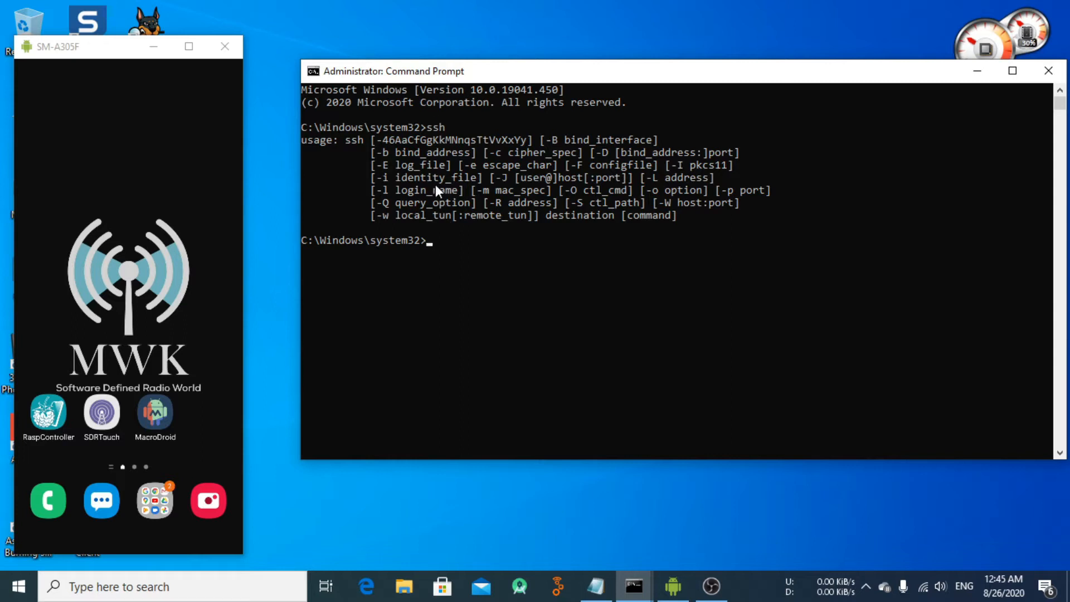
# - Close the administrator Command Prompt and open This PC maximized, with the mirrored phone window moved clear of the folders and drives
pyautogui.moveTo(899, 89); pyautogui.dragTo(794, 84)
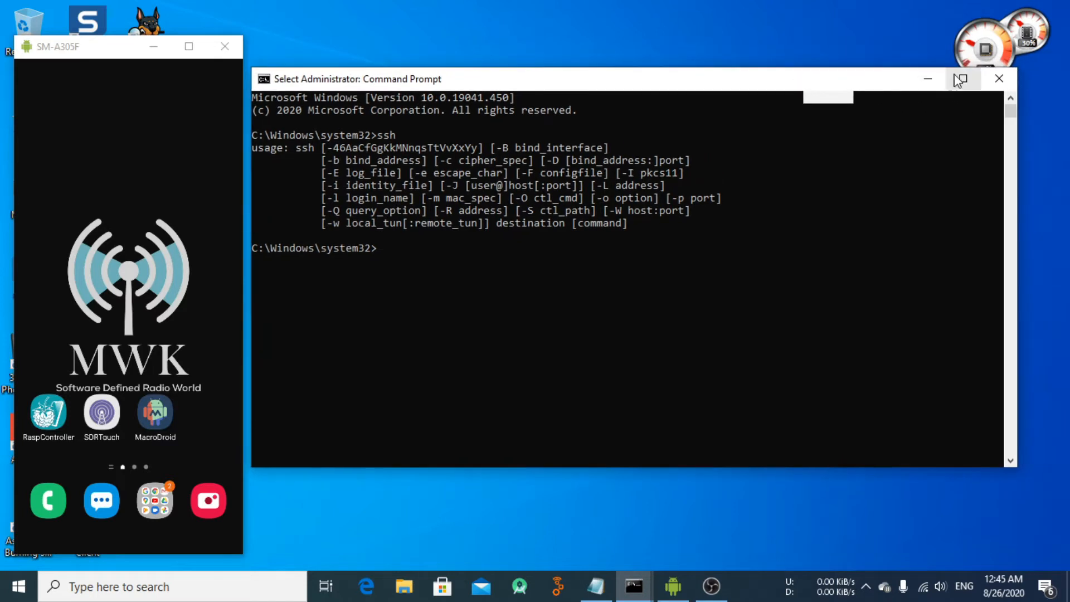
pyautogui.click(994, 78)
pyautogui.moveTo(111, 54); pyautogui.dragTo(289, 50)
pyautogui.doubleClick(22, 114)
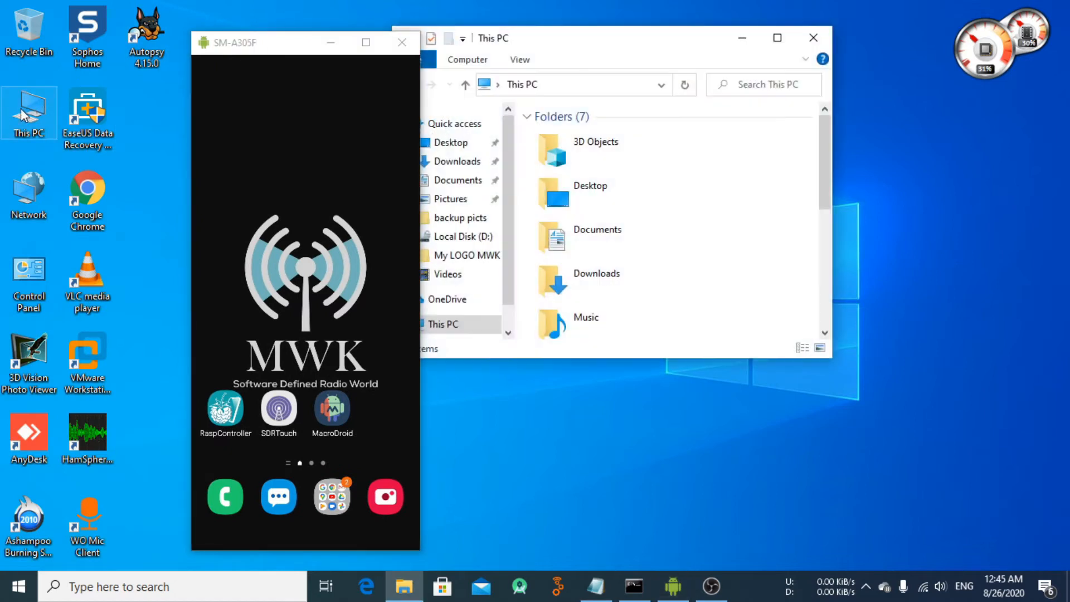
pyautogui.doubleClick(587, 49)
pyautogui.moveTo(283, 51); pyautogui.dragTo(892, 59)
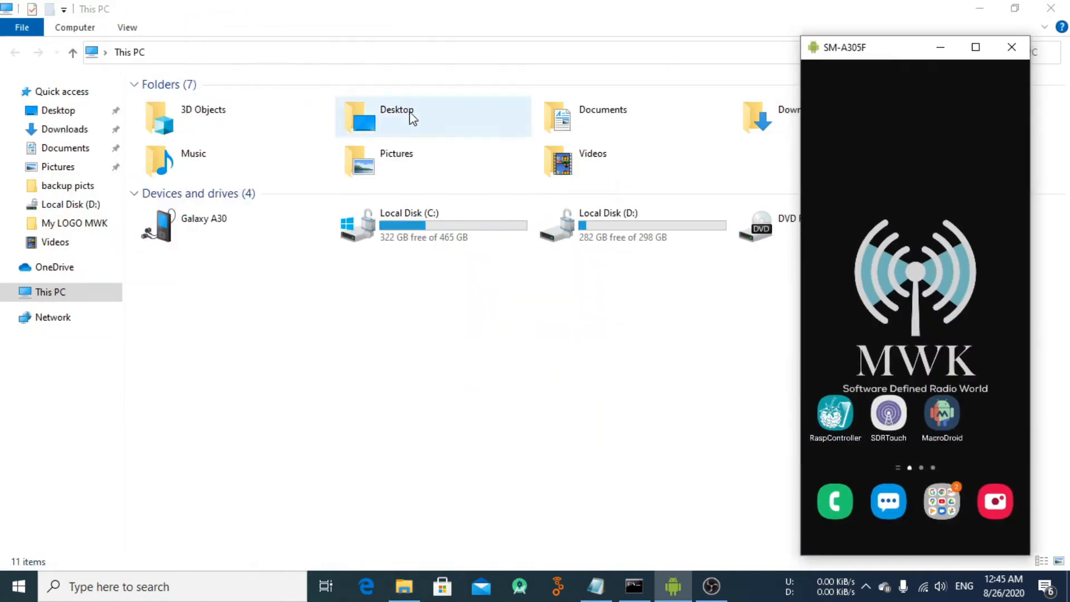
# - Browse to the C:\Windows\System32\OpenSSH folder to check its program files
pyautogui.doubleClick(410, 235)
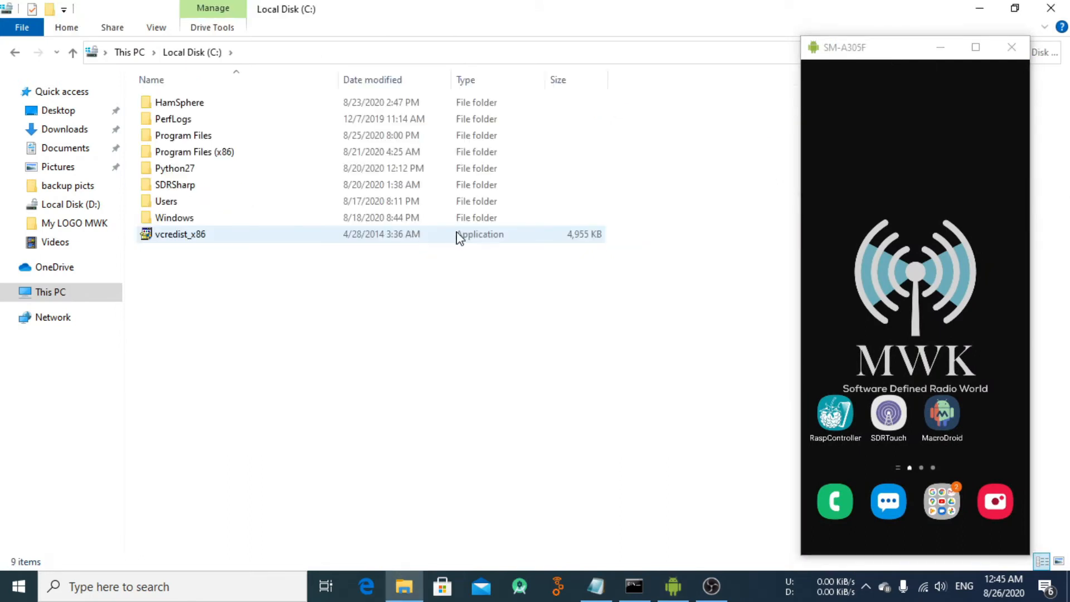
pyautogui.doubleClick(179, 220)
pyautogui.click(172, 211)
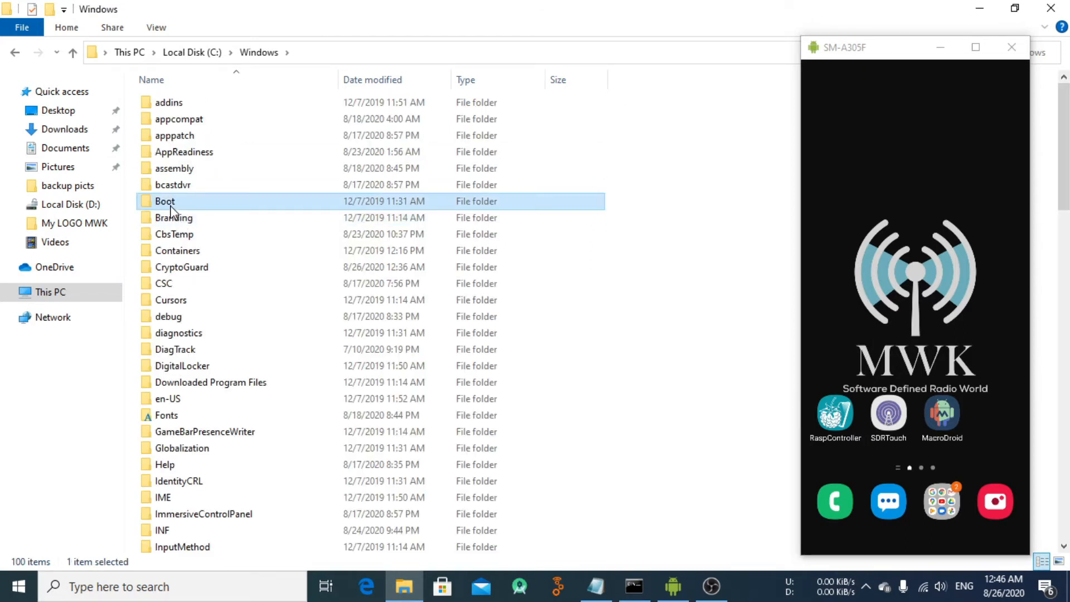
pyautogui.press('s')
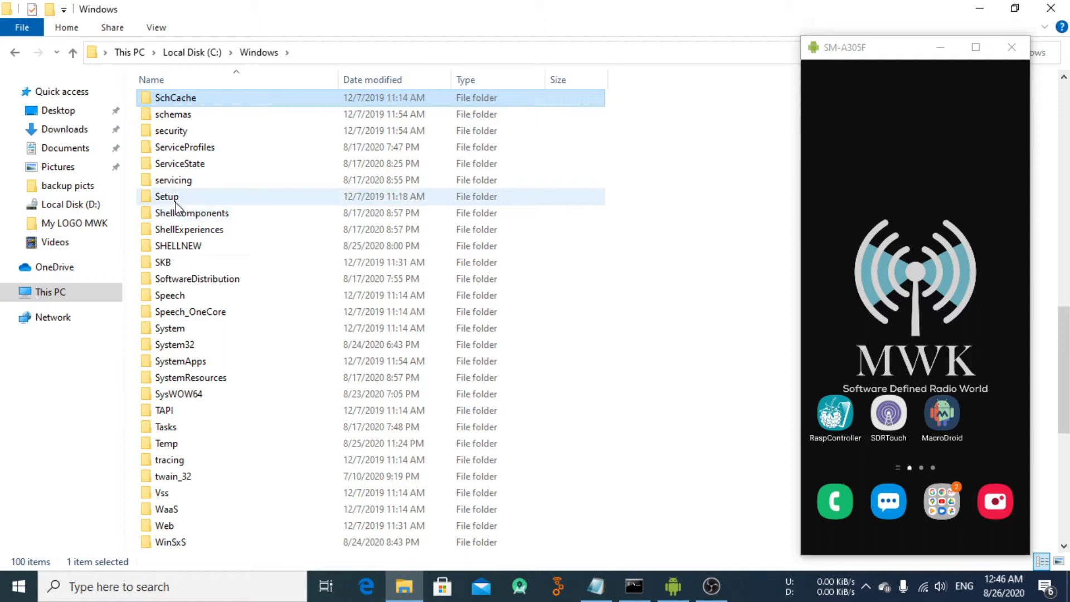
pyautogui.scroll(-1, 178, 214)
pyautogui.click(188, 297)
pyautogui.doubleClick(189, 298)
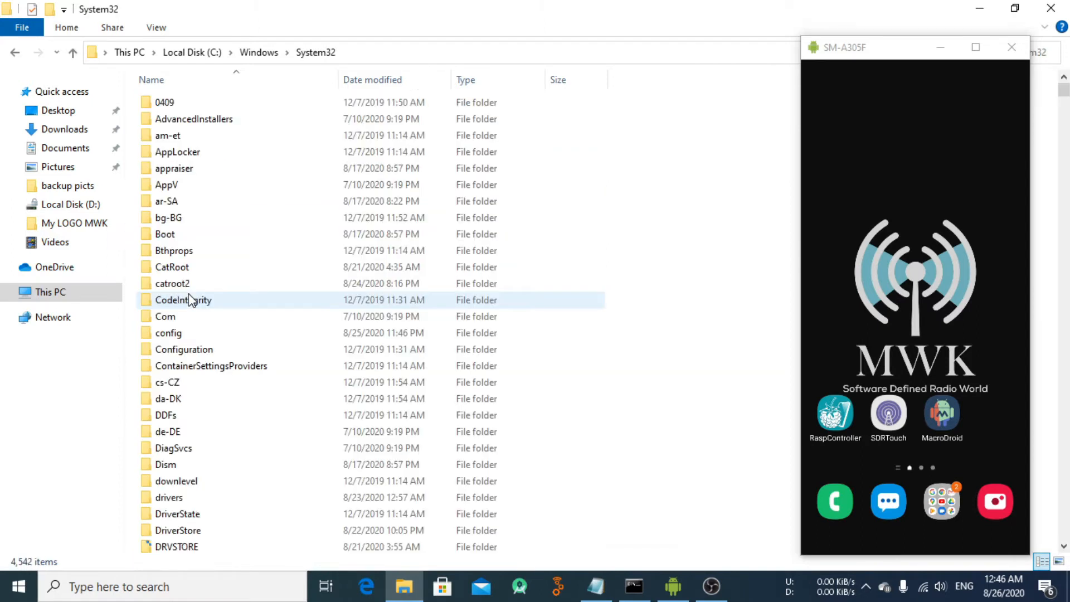
pyautogui.click(199, 267)
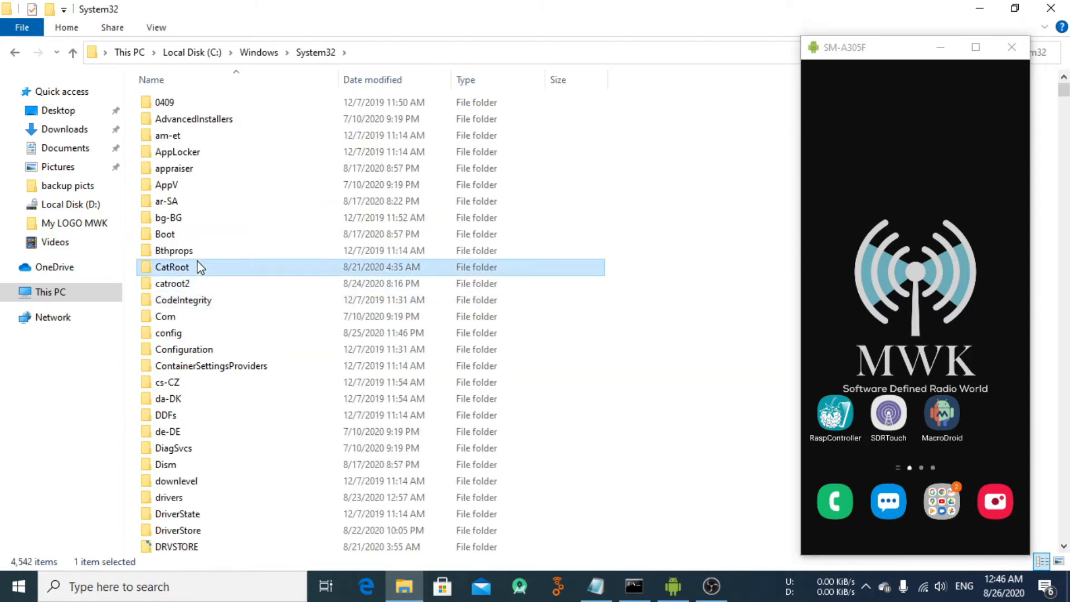
pyautogui.press('o')
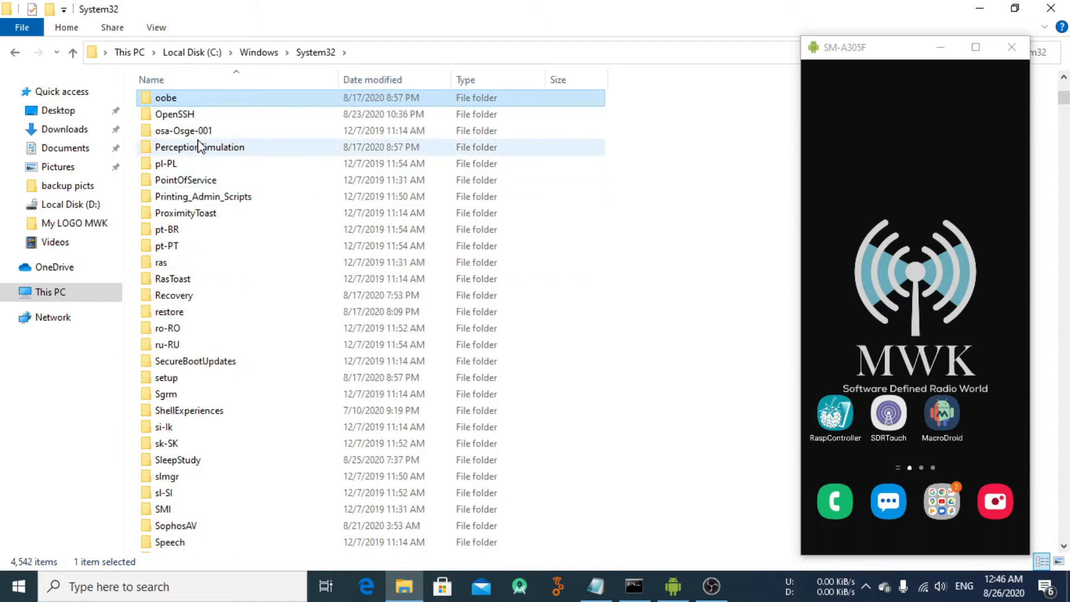
pyautogui.doubleClick(202, 116)
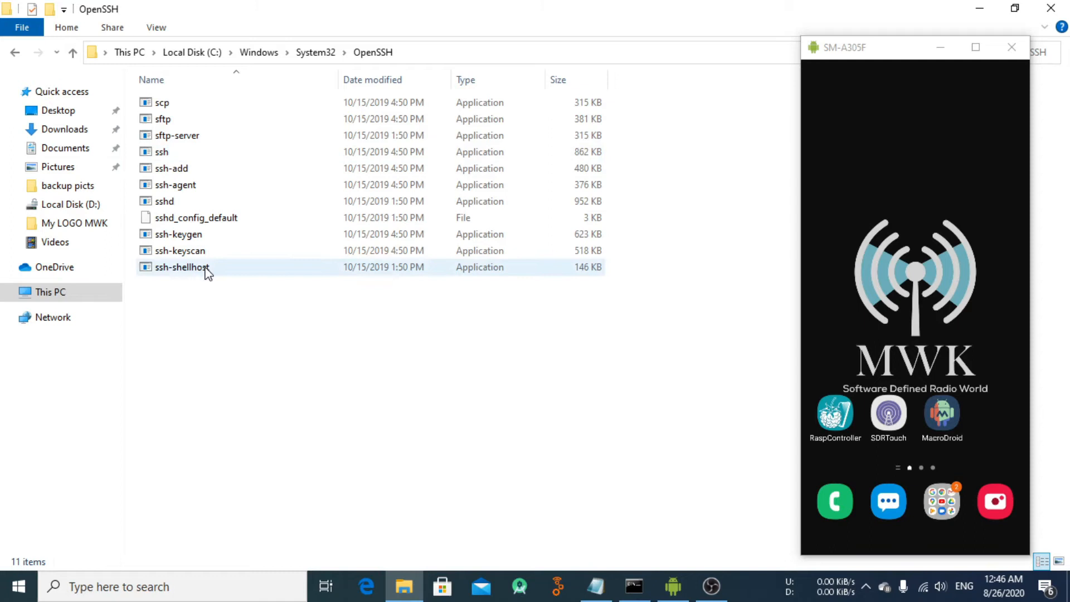
# - Close the Command Prompt running scrcpy to end the phone mirroring, and close the OpenSSH folder window
pyautogui.click(633, 587)
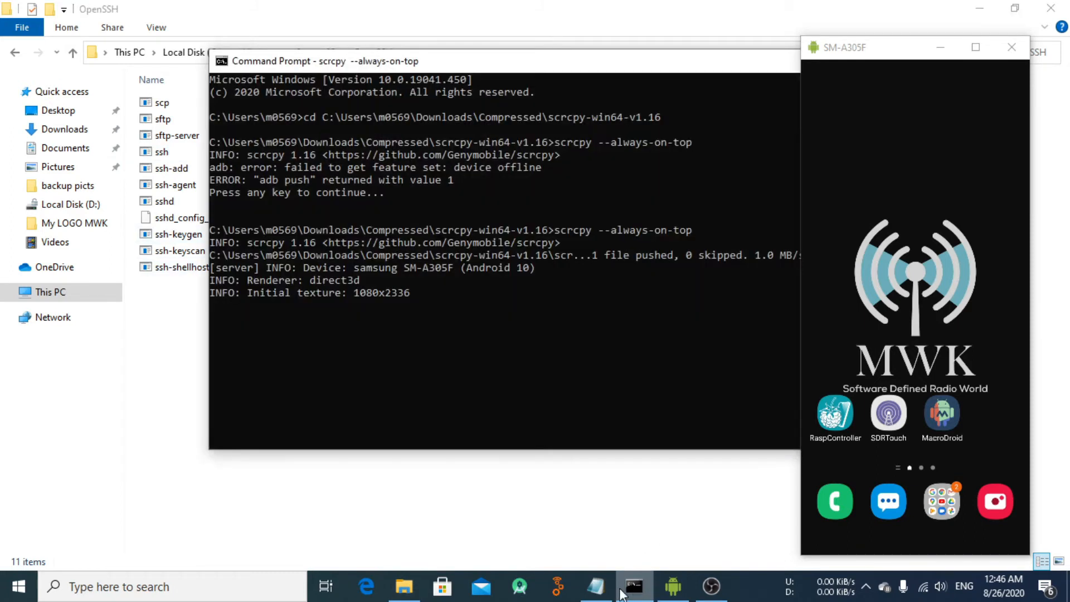
pyautogui.click(399, 315)
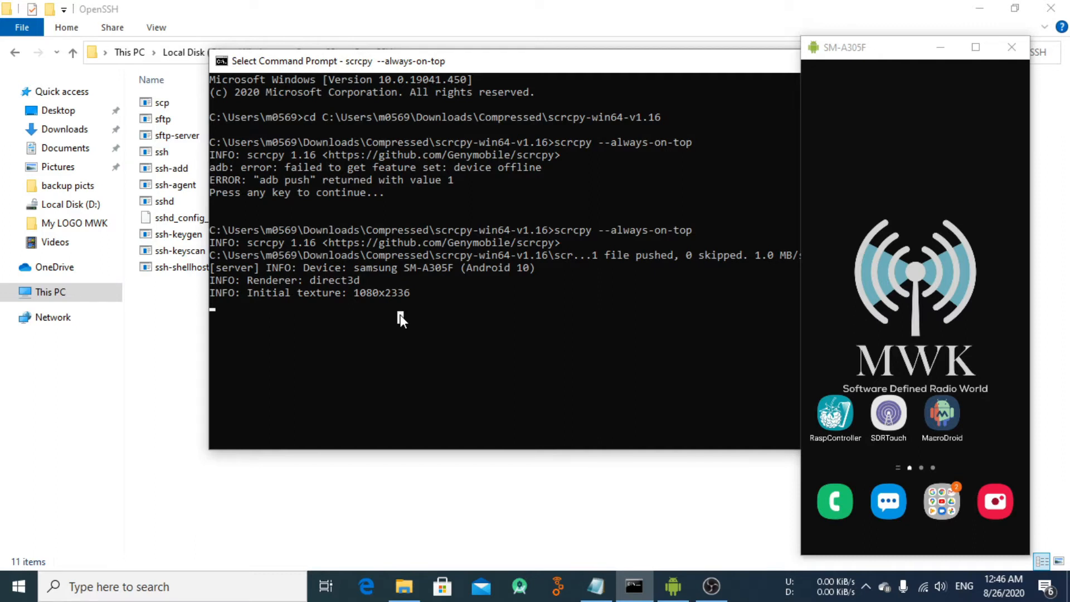
pyautogui.moveTo(541, 62); pyautogui.dragTo(439, 160)
pyautogui.moveTo(591, 162); pyautogui.dragTo(426, 191)
pyautogui.click(678, 188)
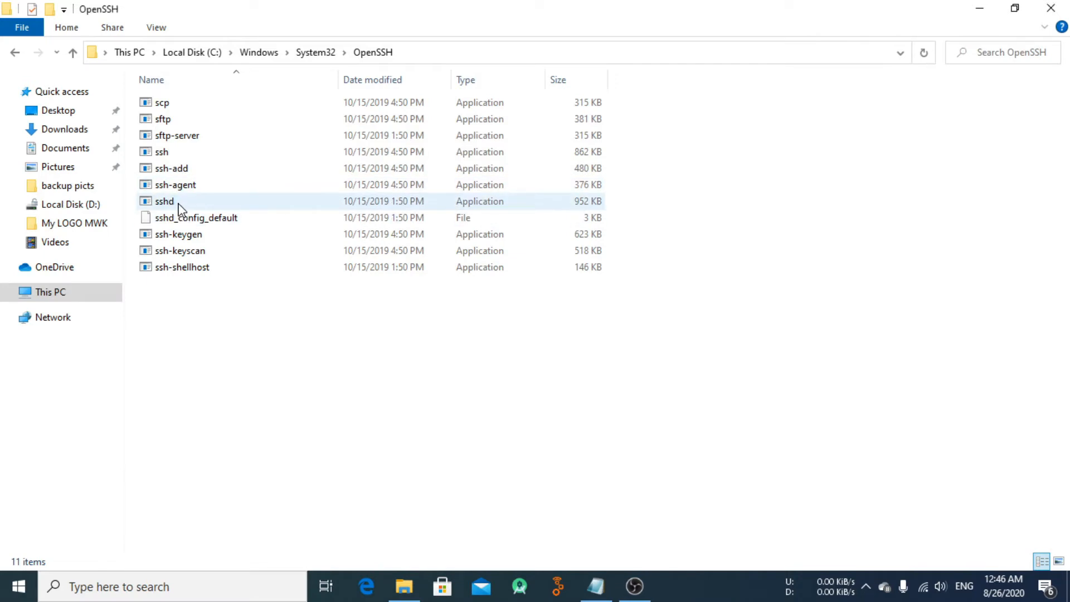
pyautogui.click(180, 210)
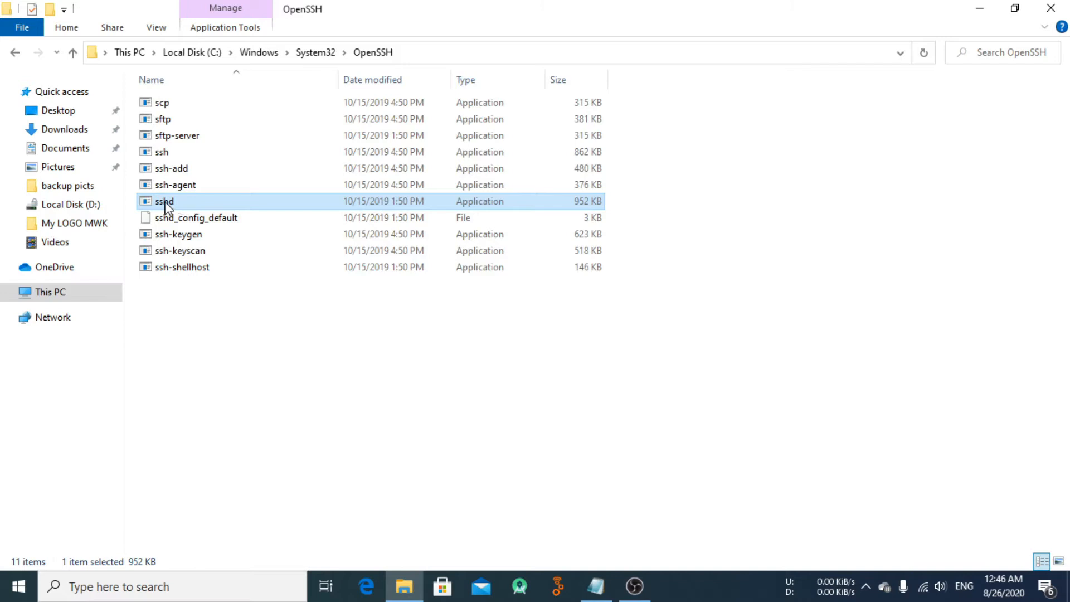
pyautogui.click(1045, 10)
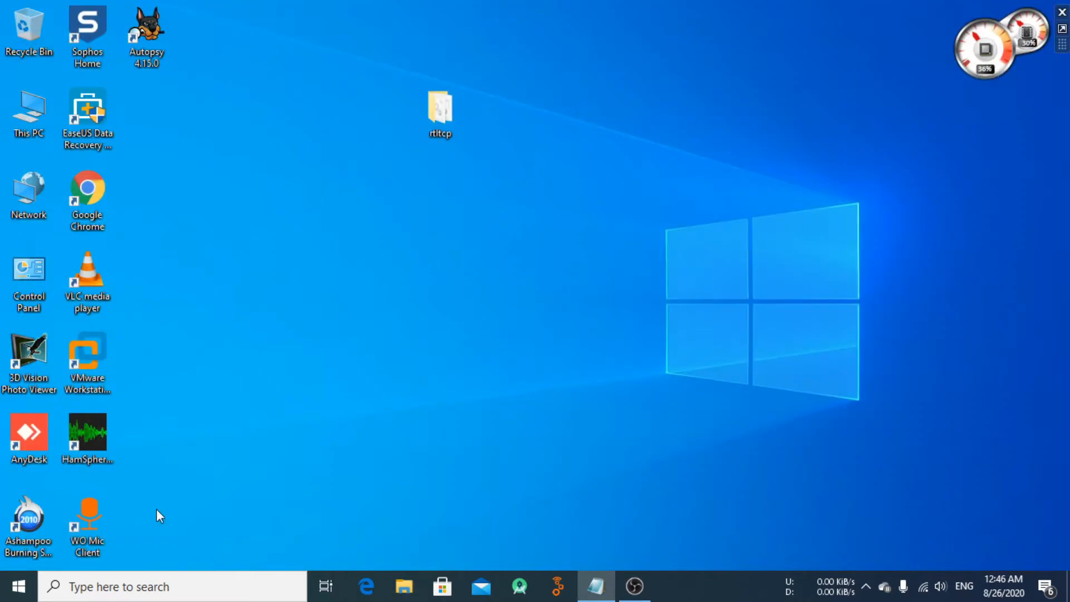
# - Find Command Prompt with the search "cmd", run it as administrator and move its window clear of the desktop icons
pyautogui.click(17, 589)
pyautogui.write('cmd')
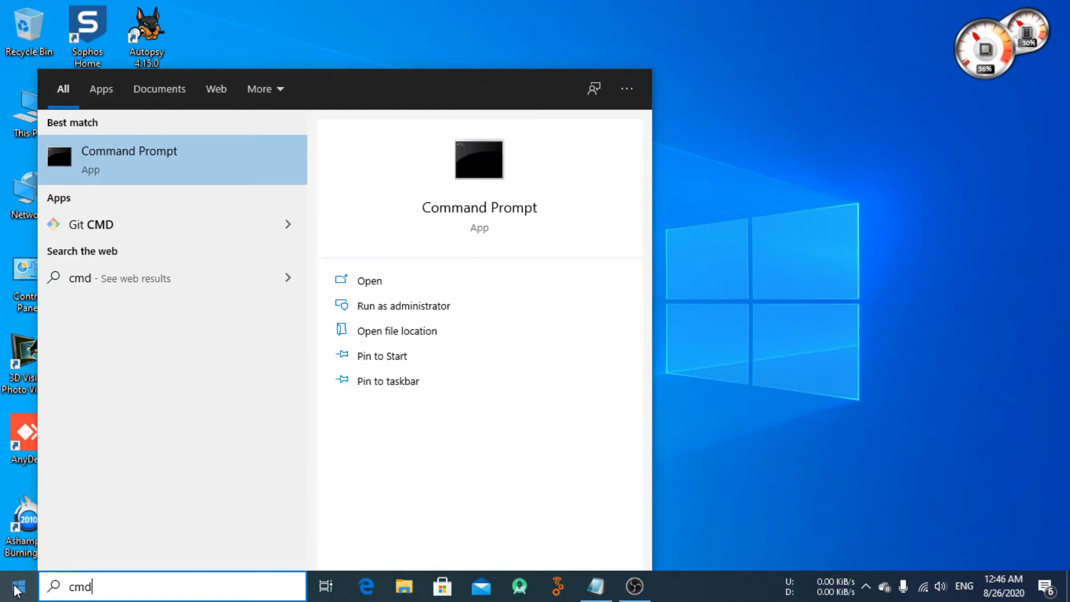
pyautogui.click(418, 307)
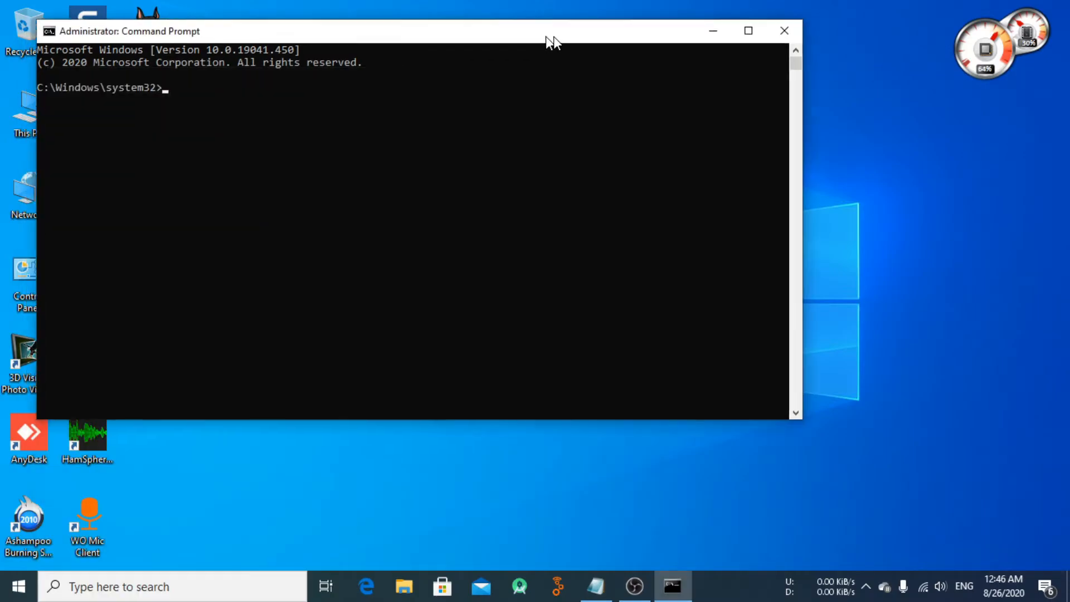
pyautogui.moveTo(553, 36); pyautogui.dragTo(707, 55)
pyautogui.click(571, 167)
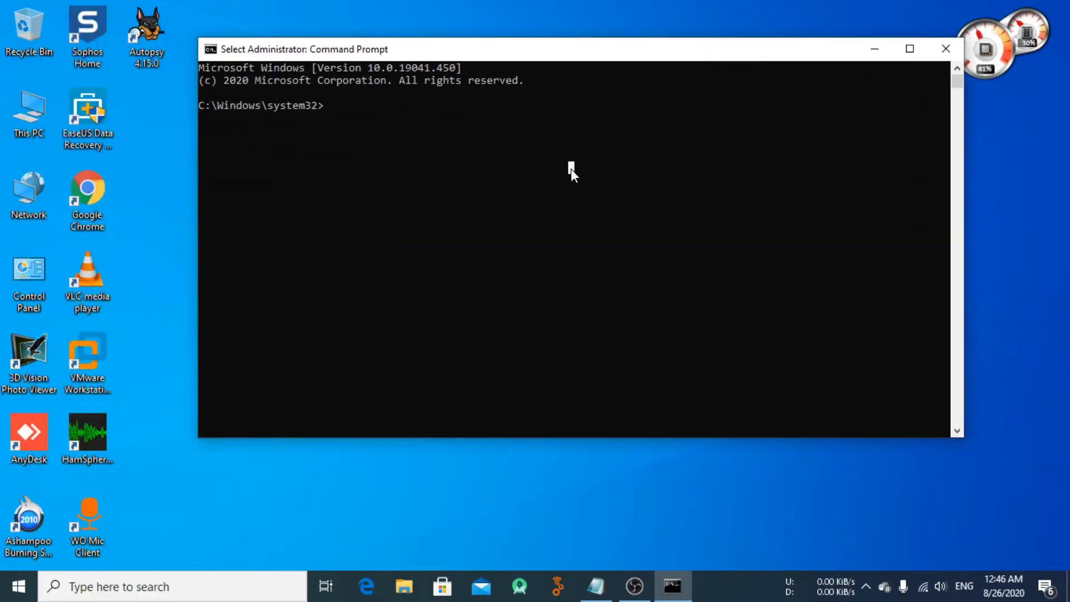
# - Run ssh without arguments to view its usage text and close the Command Prompt
pyautogui.write('ss')
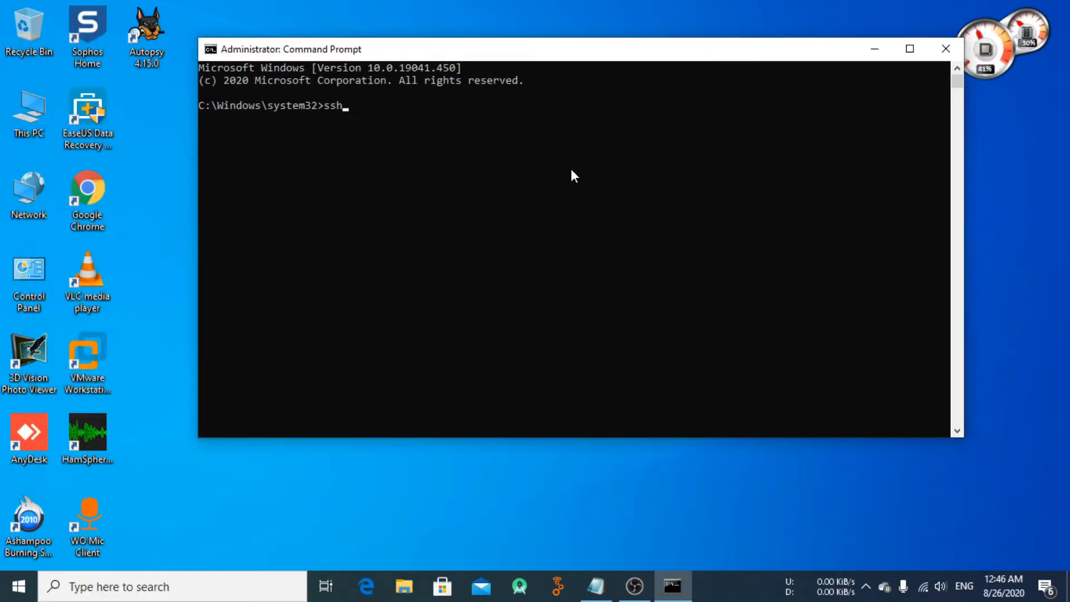
pyautogui.write('h')
pyautogui.press('Return')
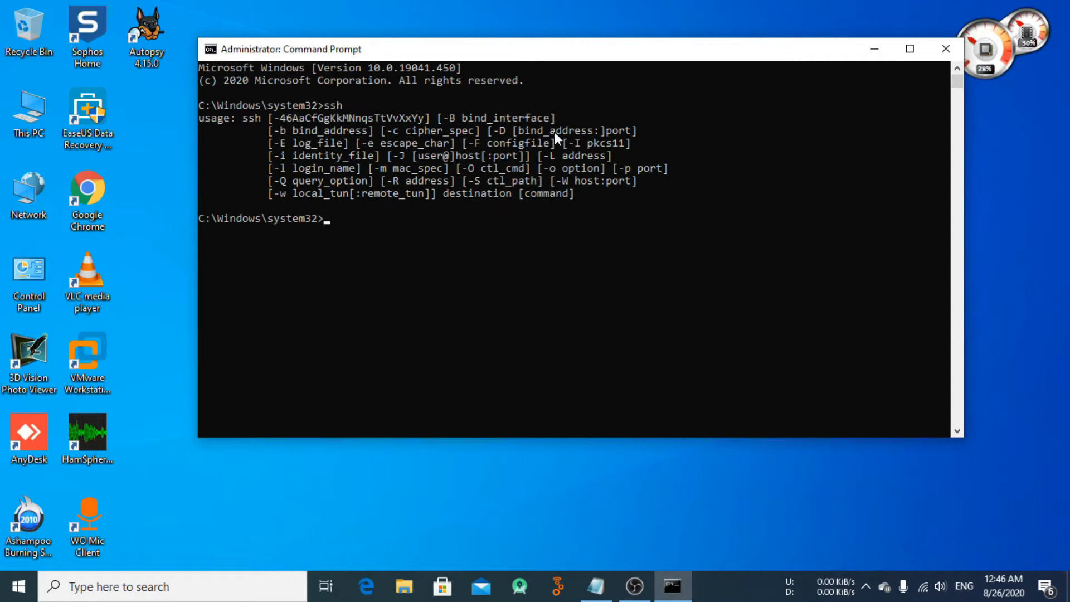
pyautogui.click(950, 52)
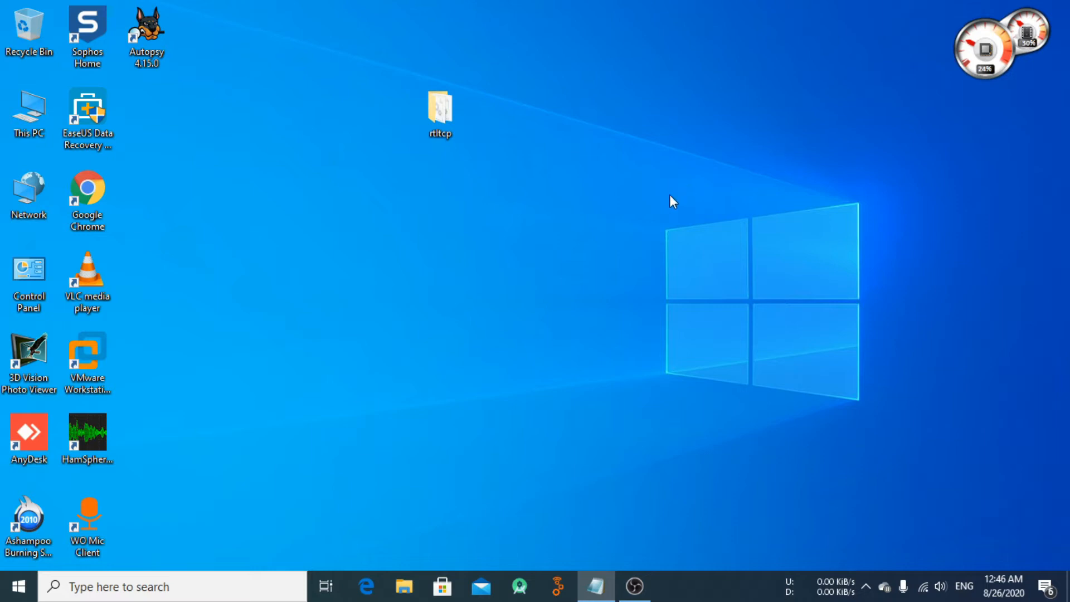
# - Search the PC for "servi" and open the Services app
pyautogui.click(12, 590)
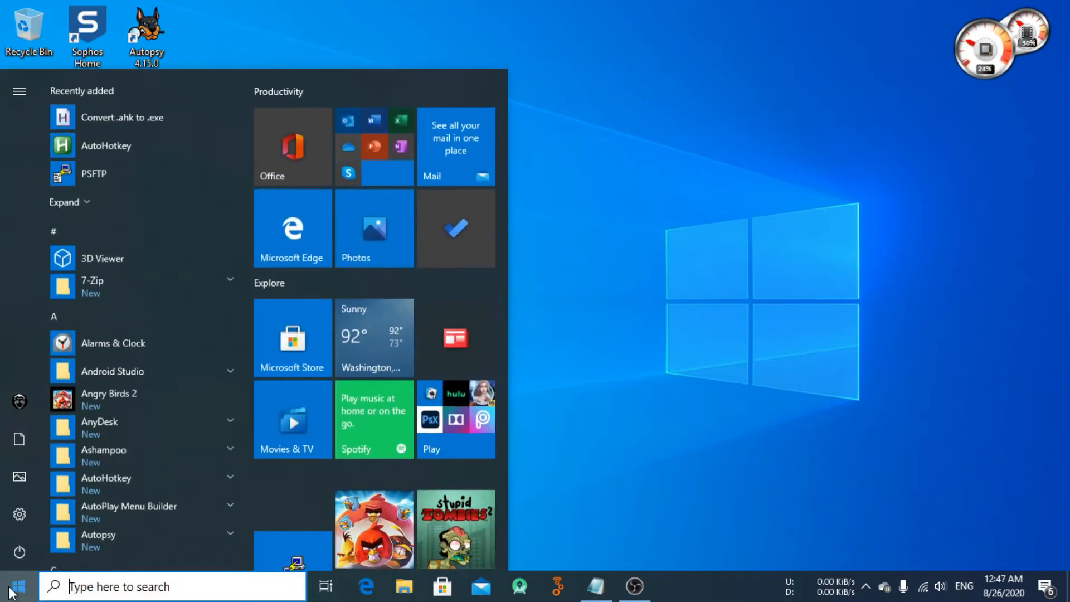
pyautogui.write('servi')
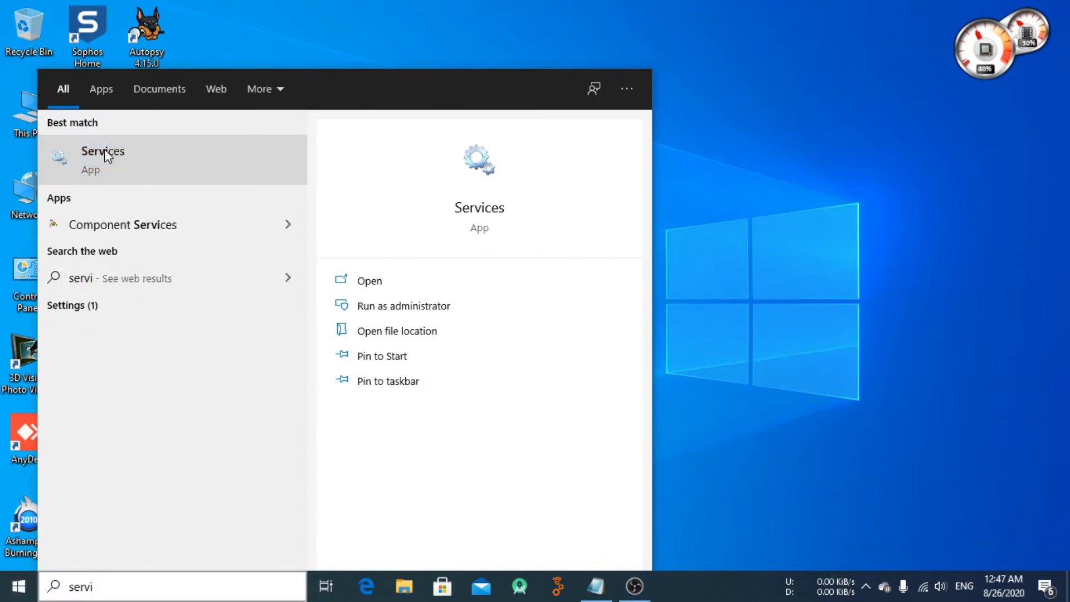
pyautogui.click(136, 147)
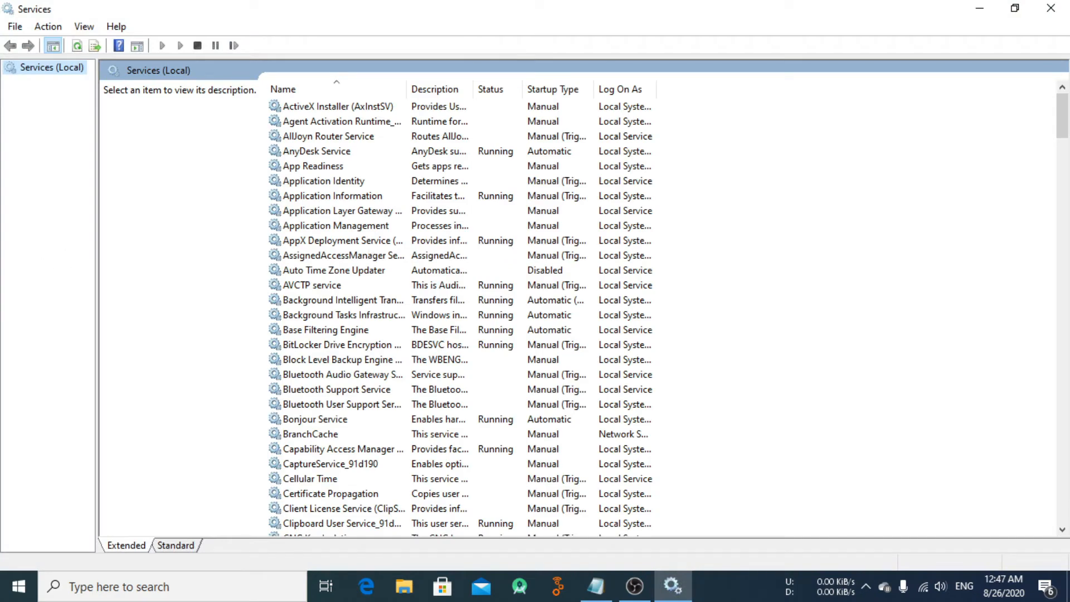
# - Find and select the OpenSSH SSH Server entry in the list of local services
pyautogui.hotkey('alt', 'Tab')
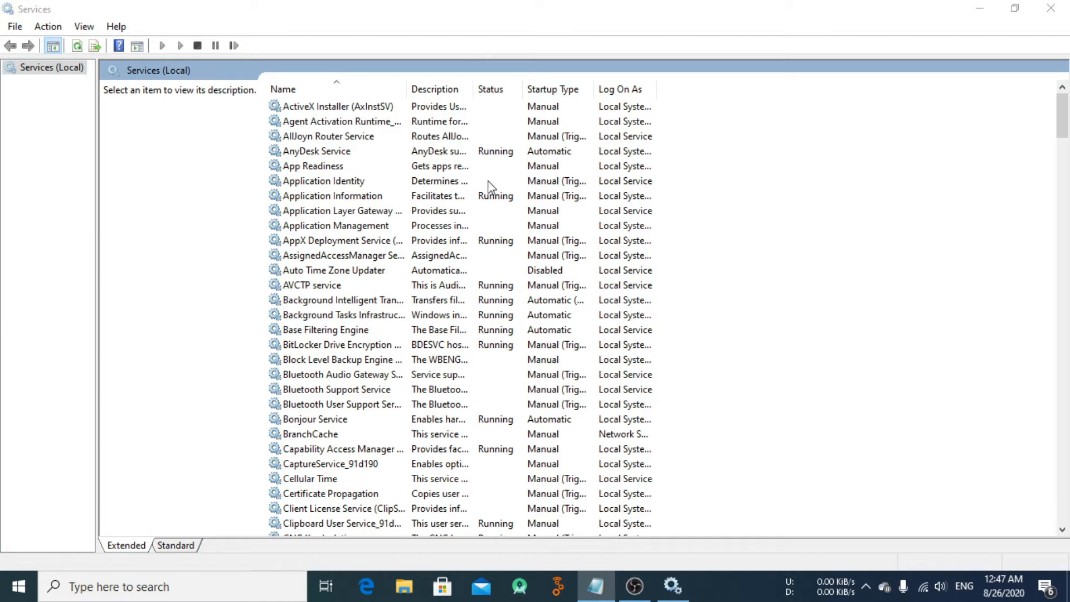
pyautogui.scroll(-6, 379, 271)
pyautogui.scroll(5, 379, 272)
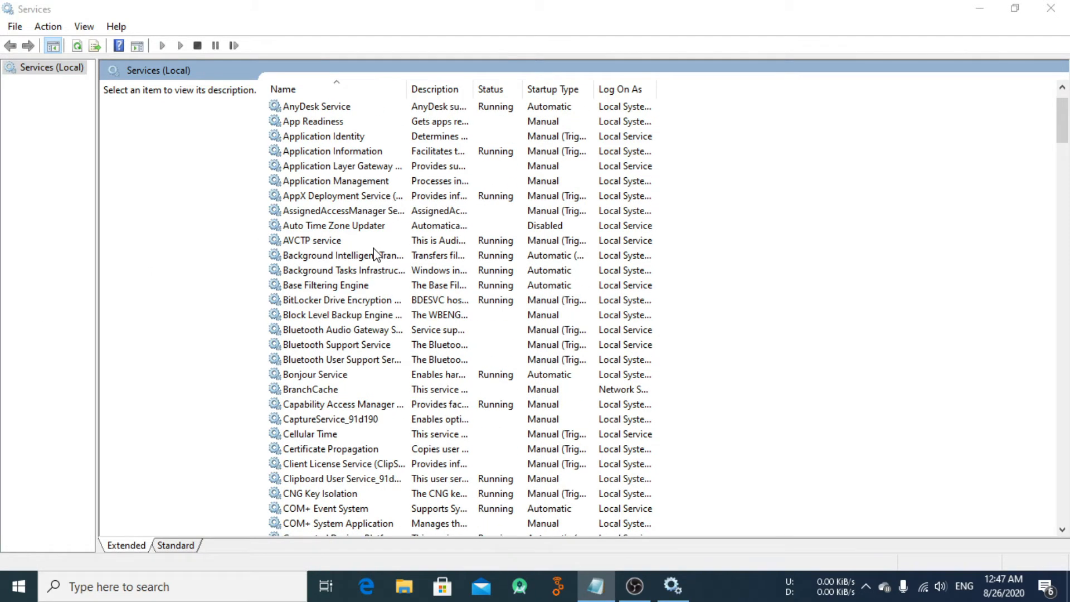
pyautogui.click(373, 245)
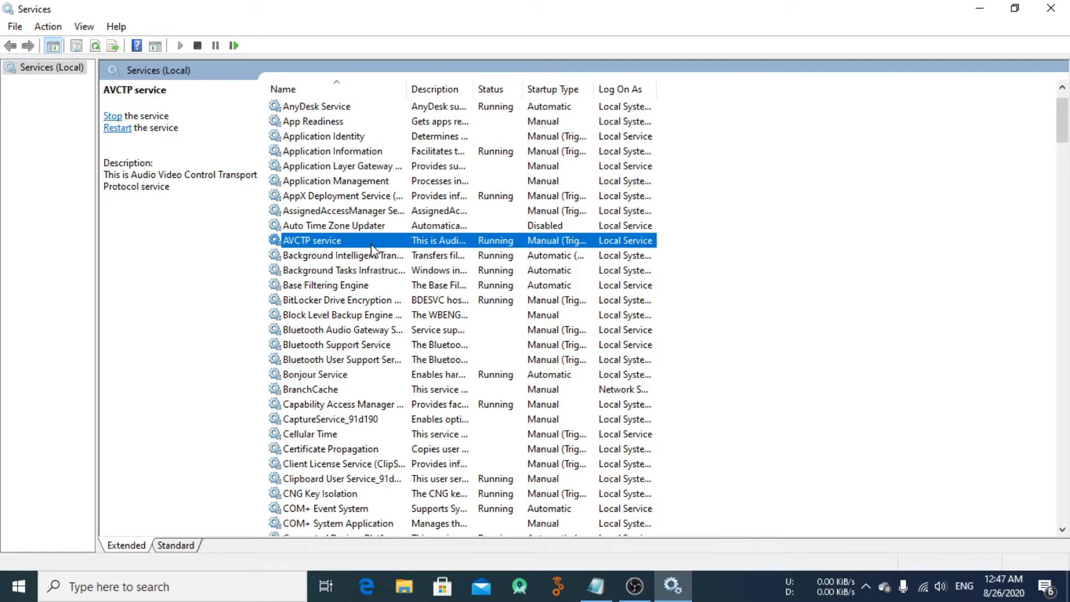
pyautogui.press('o')
pyautogui.press('o')
pyautogui.press('o')
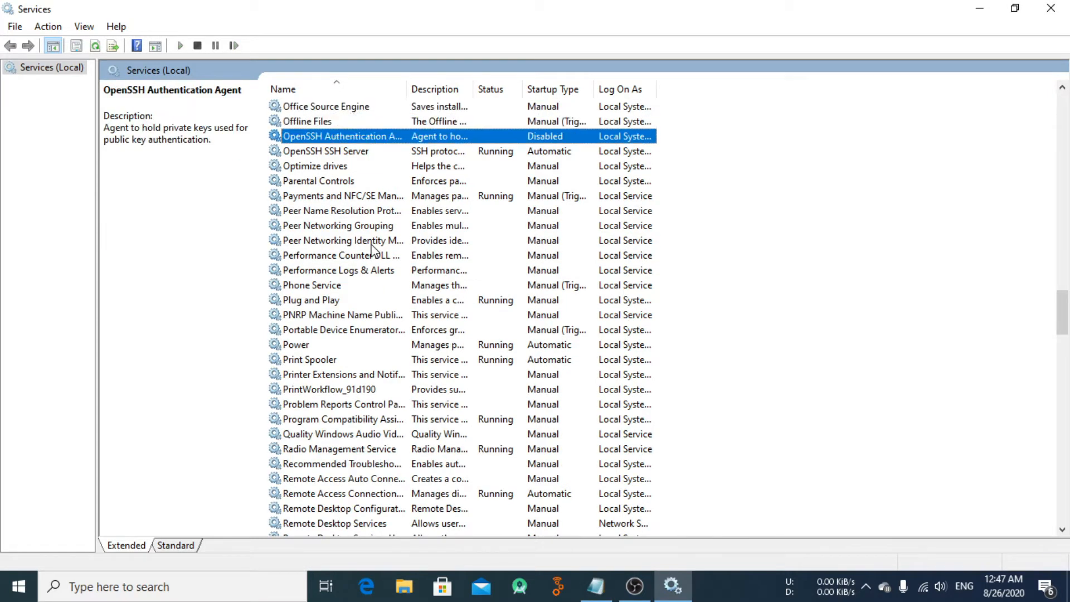
pyautogui.press('o')
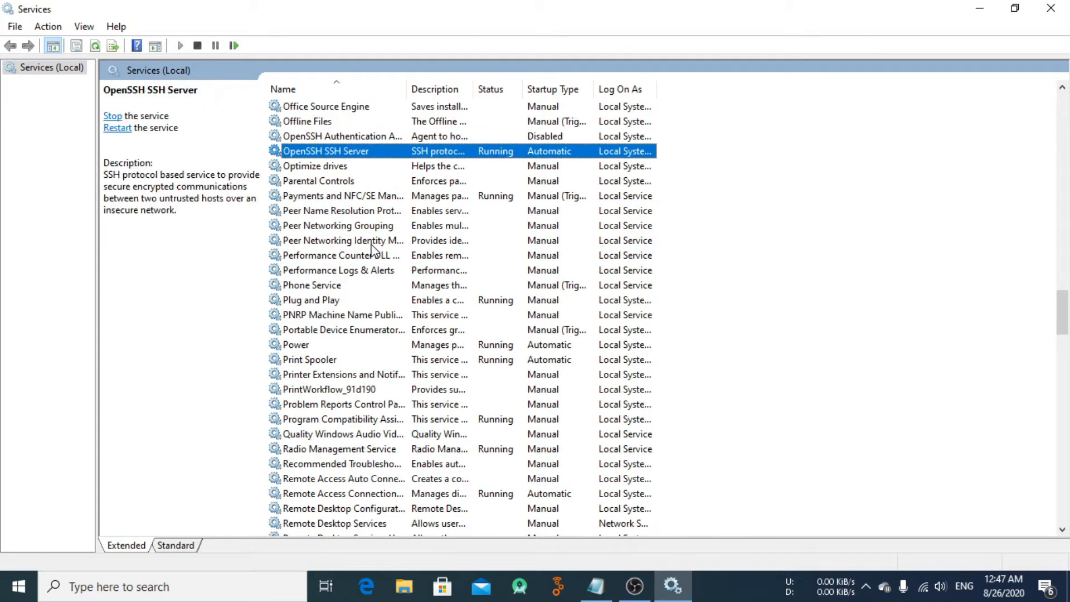
# - Open the OpenSSH SSH Server properties, set the startup type to Automatic and apply it
pyautogui.rightClick(343, 149)
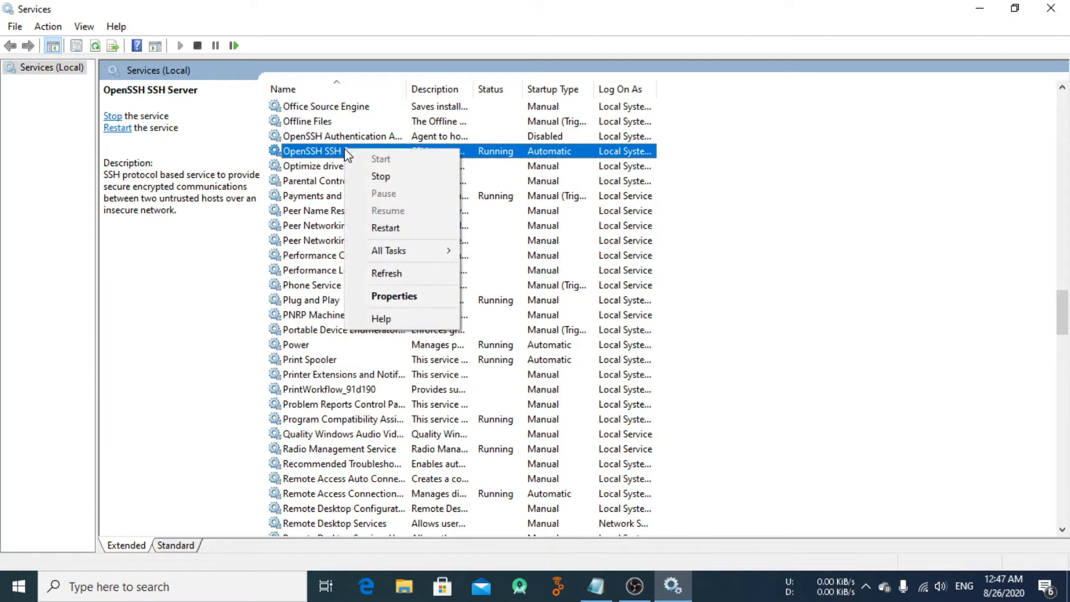
pyautogui.click(389, 301)
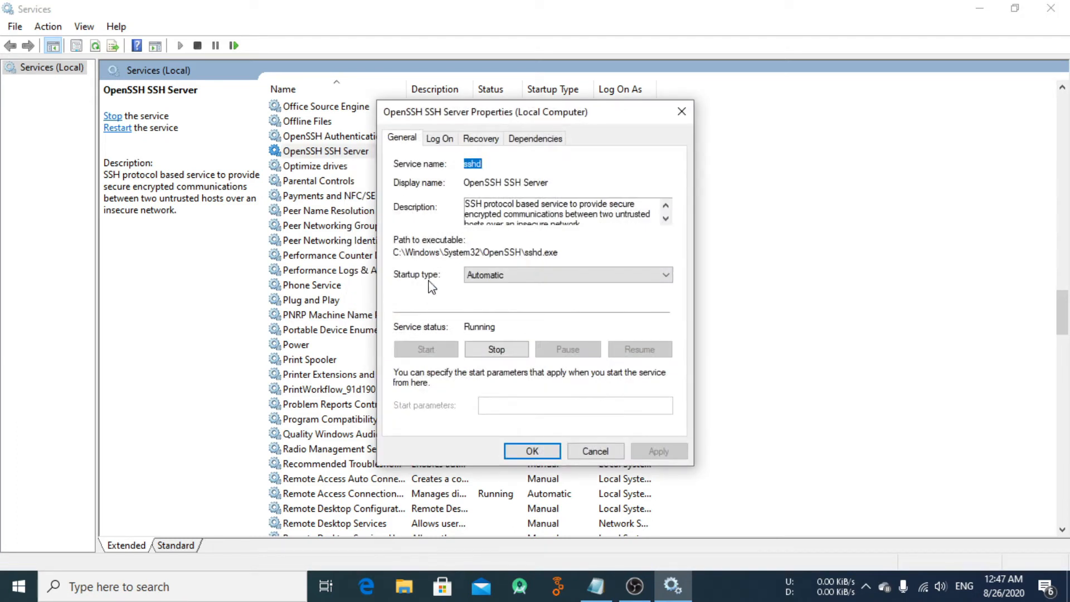
pyautogui.click(525, 276)
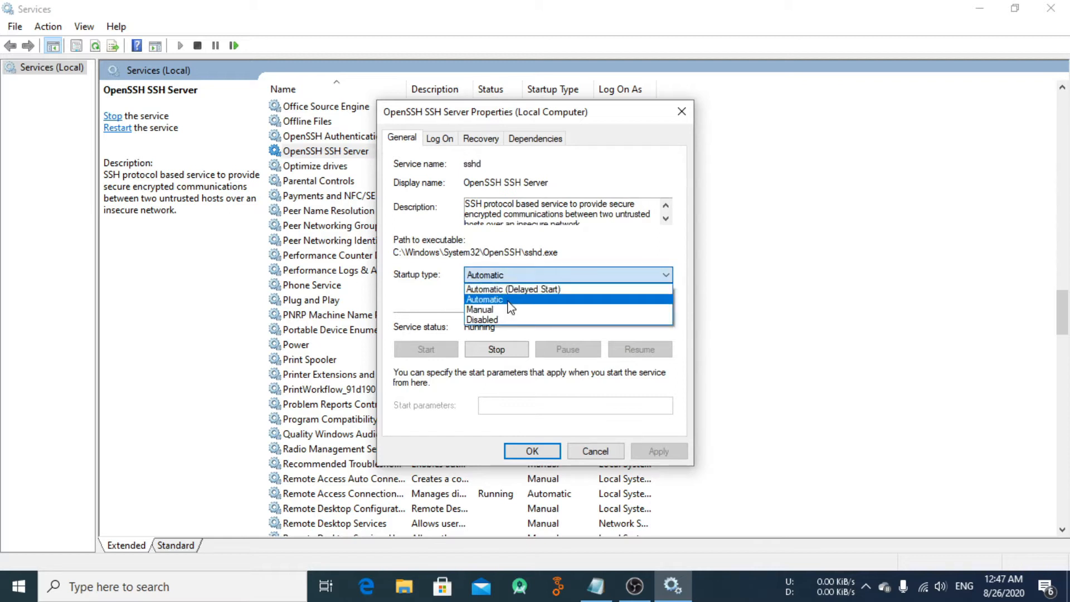
pyautogui.click(510, 309)
pyautogui.click(516, 278)
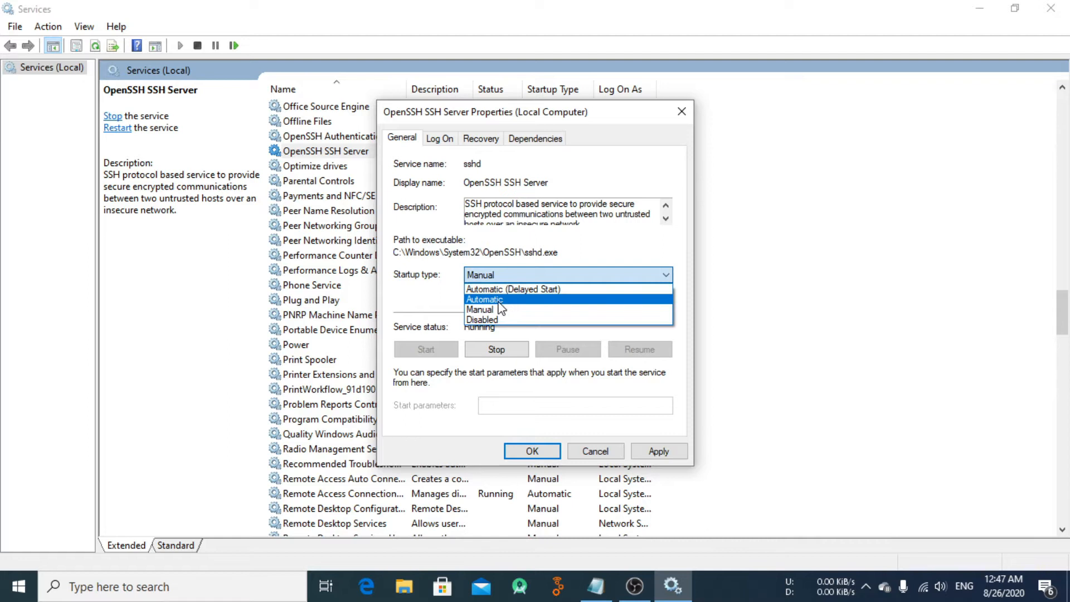
pyautogui.click(502, 301)
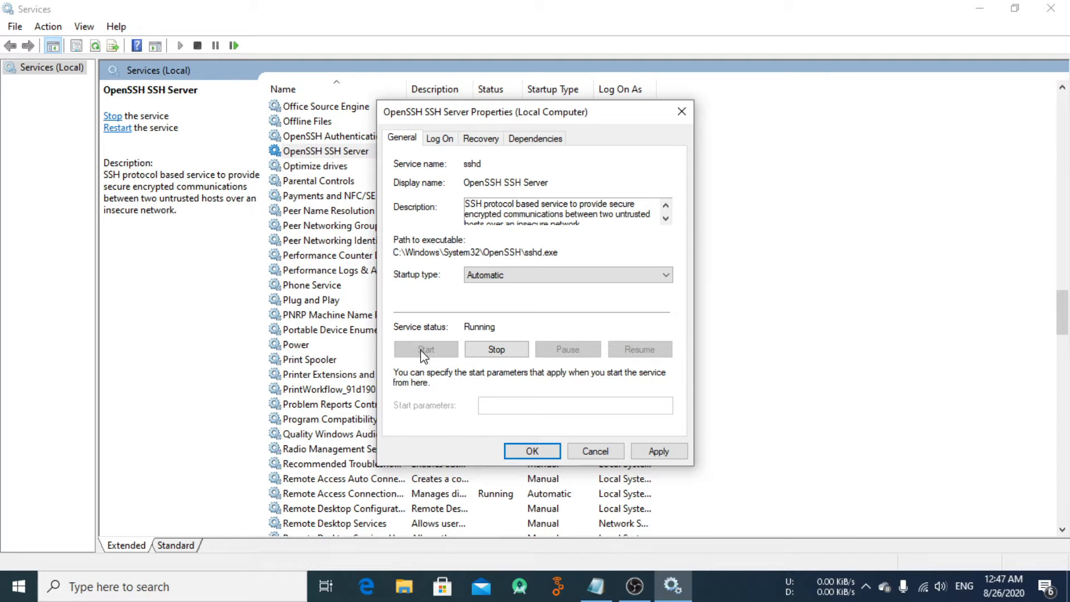
pyautogui.click(658, 452)
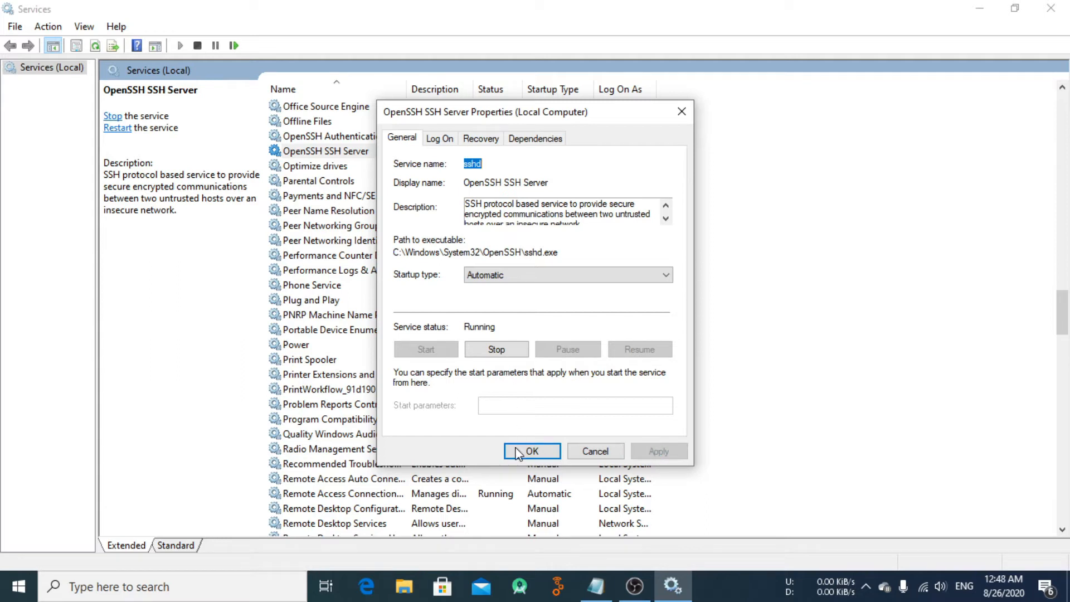
# - Confirm the OpenSSH SSH Server properties and close the Services window
pyautogui.click(524, 451)
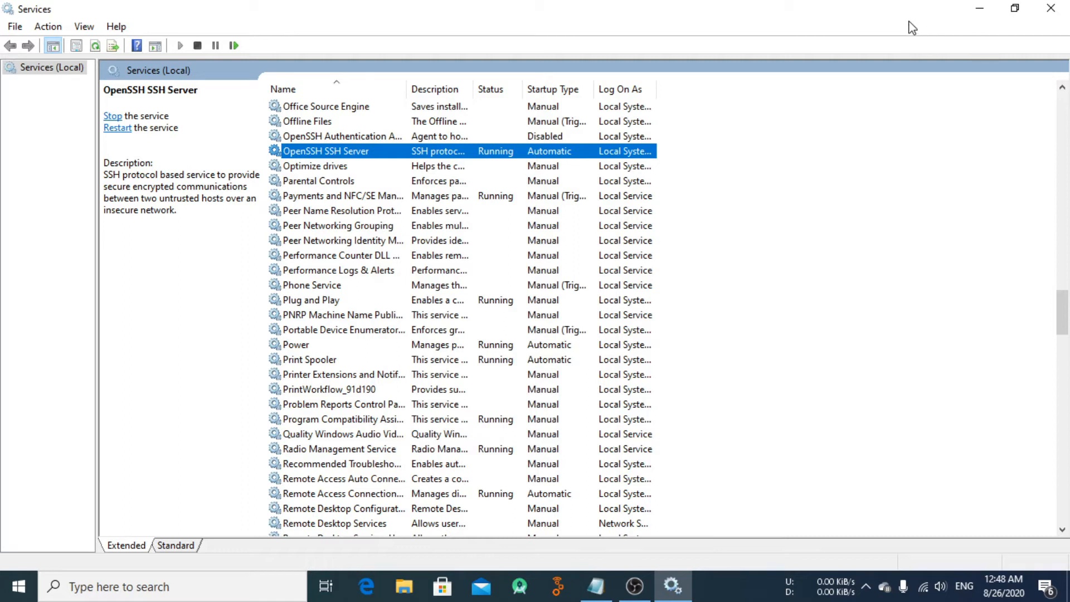
pyautogui.click(1051, 8)
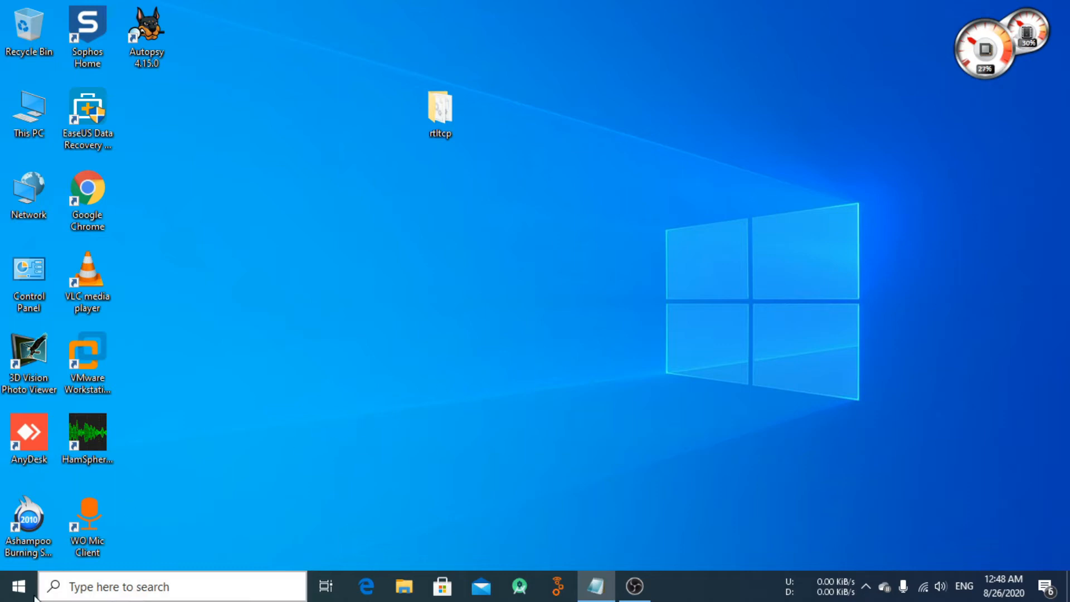
# - Open Command Prompt as administrator and run netstat -a | findstr 22 to check port 22
pyautogui.click(16, 591)
pyautogui.write('cmd')
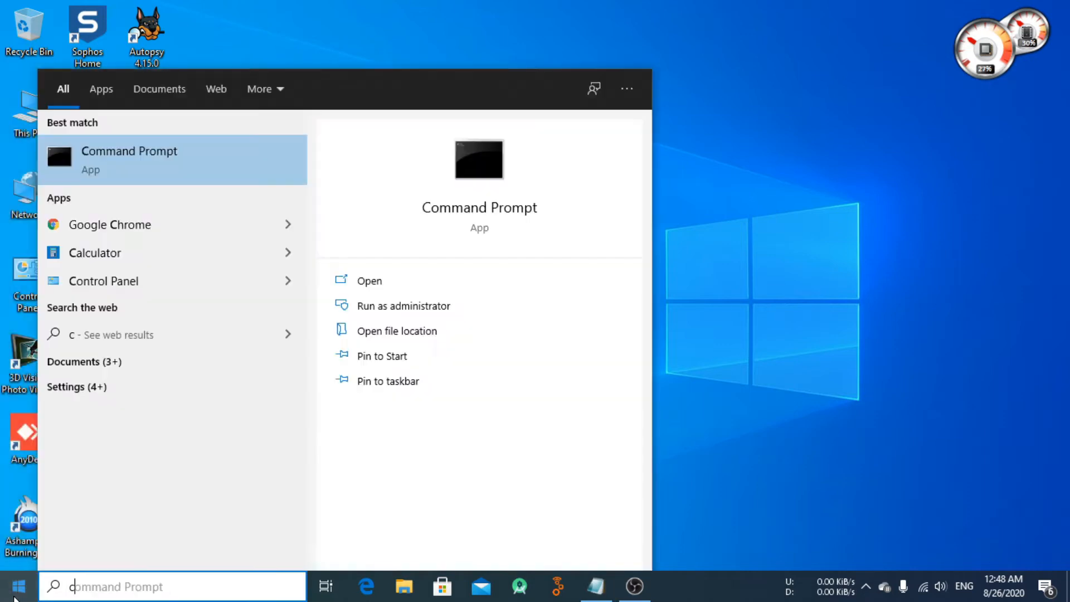
pyautogui.click(429, 307)
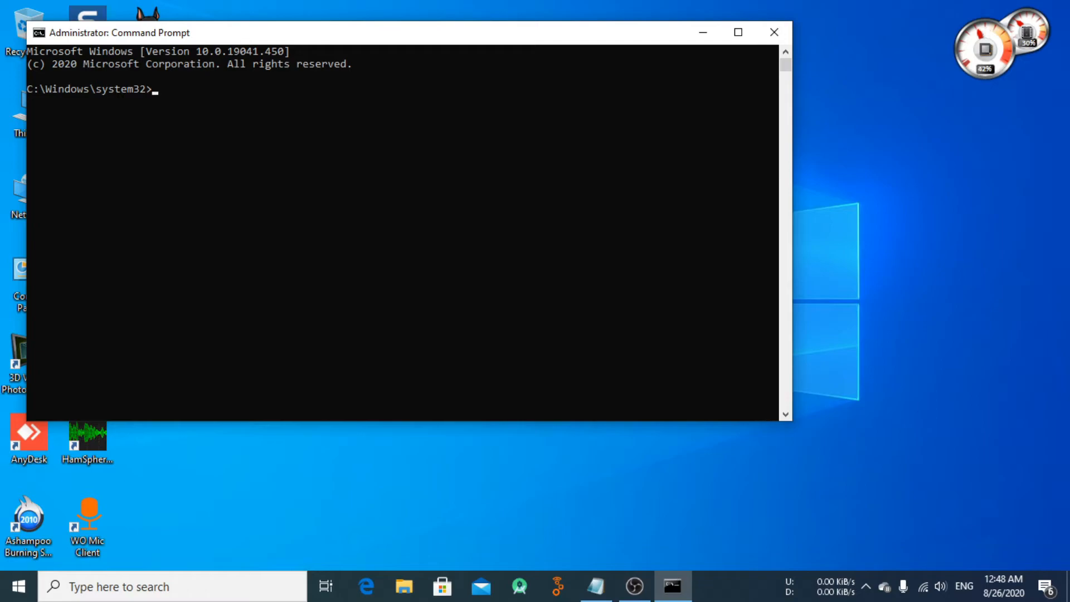
pyautogui.hotkey('alt', 'Tab')
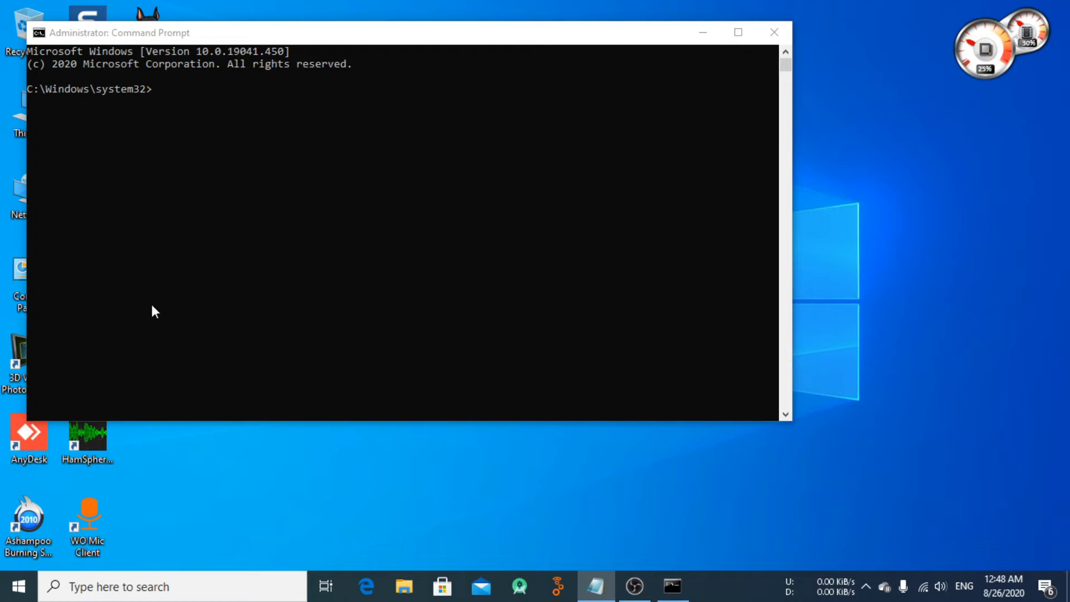
pyautogui.click(205, 157)
pyautogui.rightClick(205, 157)
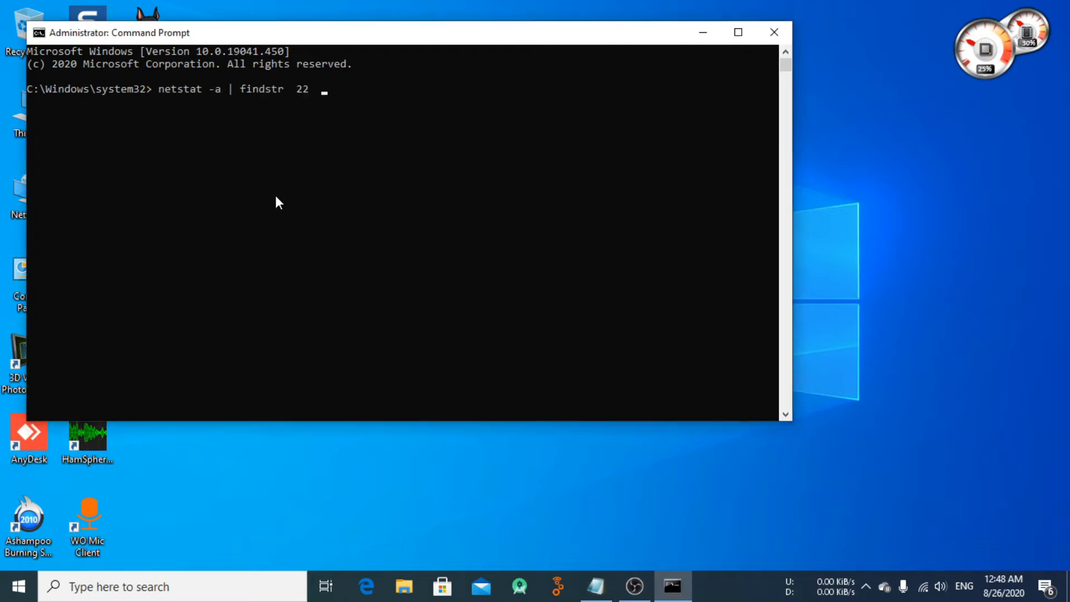
pyautogui.press('Return')
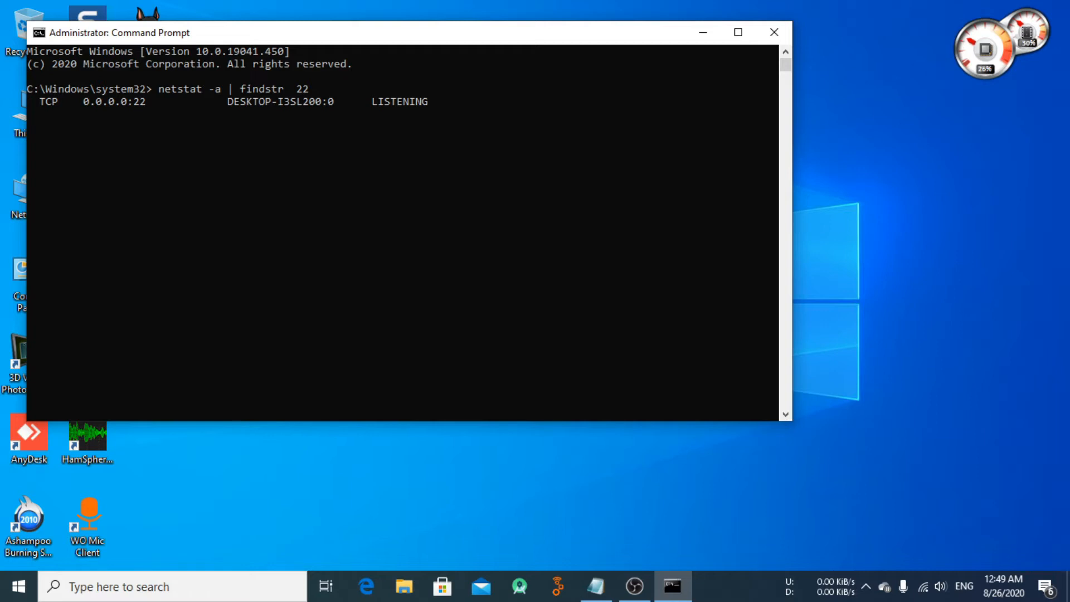
# - Interrupt the running netstat query and close the Command Prompt
pyautogui.click(267, 135)
pyautogui.press('Escape')
pyautogui.hotkey('ctrl', 'c')
pyautogui.hotkey('ctrl', 'c')
pyautogui.write('qq')
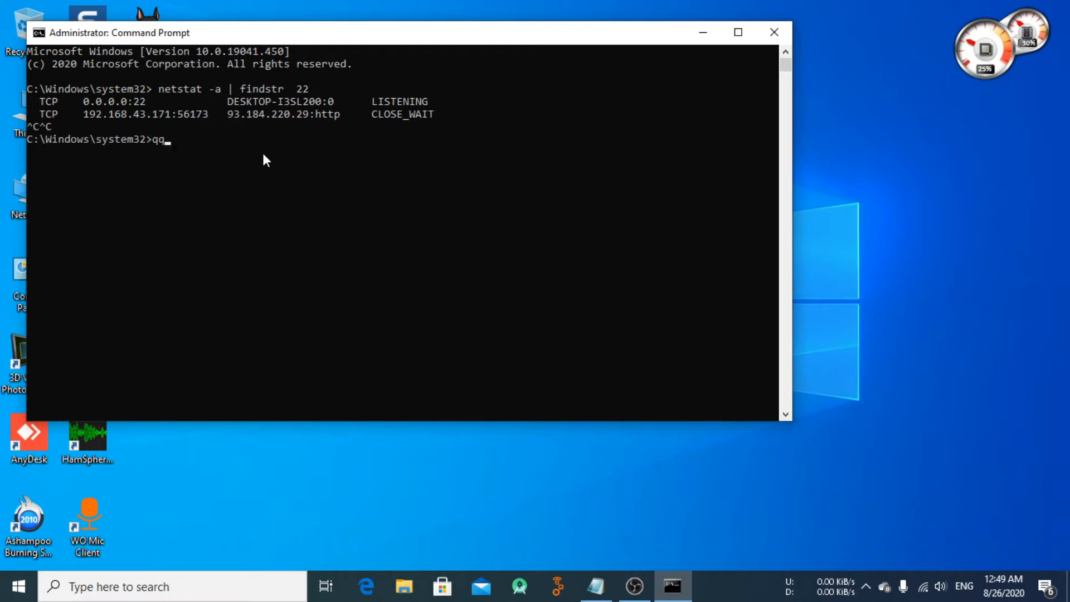
pyautogui.click(777, 31)
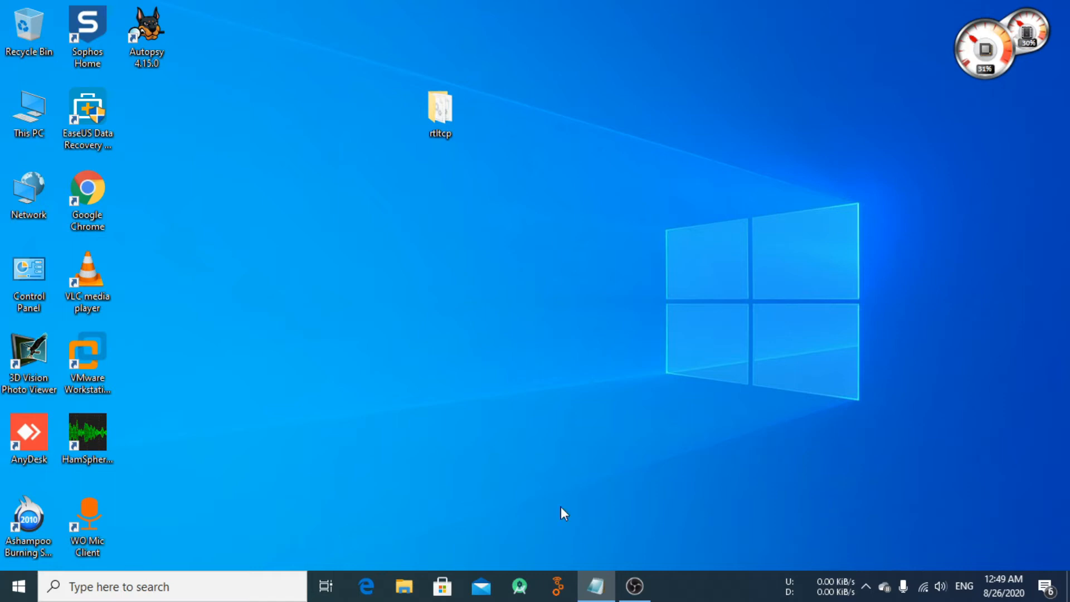
# - Open a new Command Prompt as administrator and run ipconfig
pyautogui.click(13, 591)
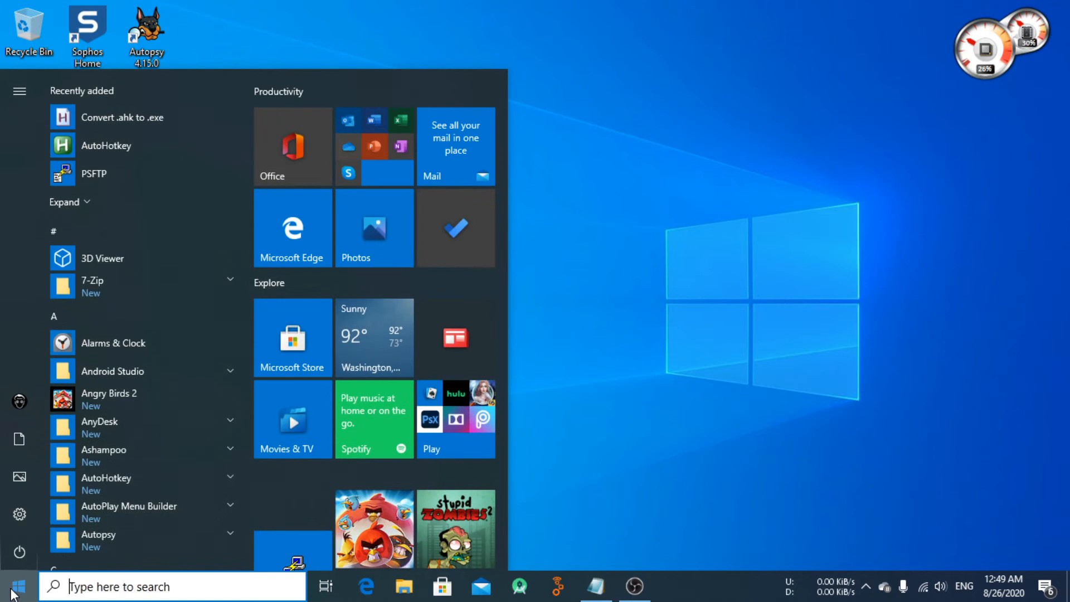
pyautogui.write('cmd')
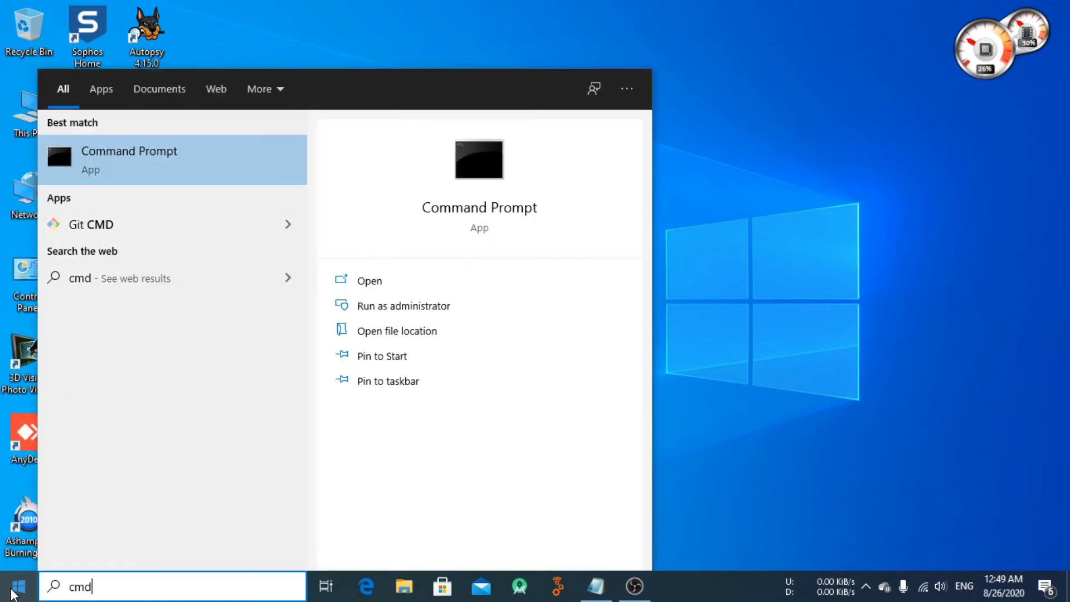
pyautogui.click(480, 311)
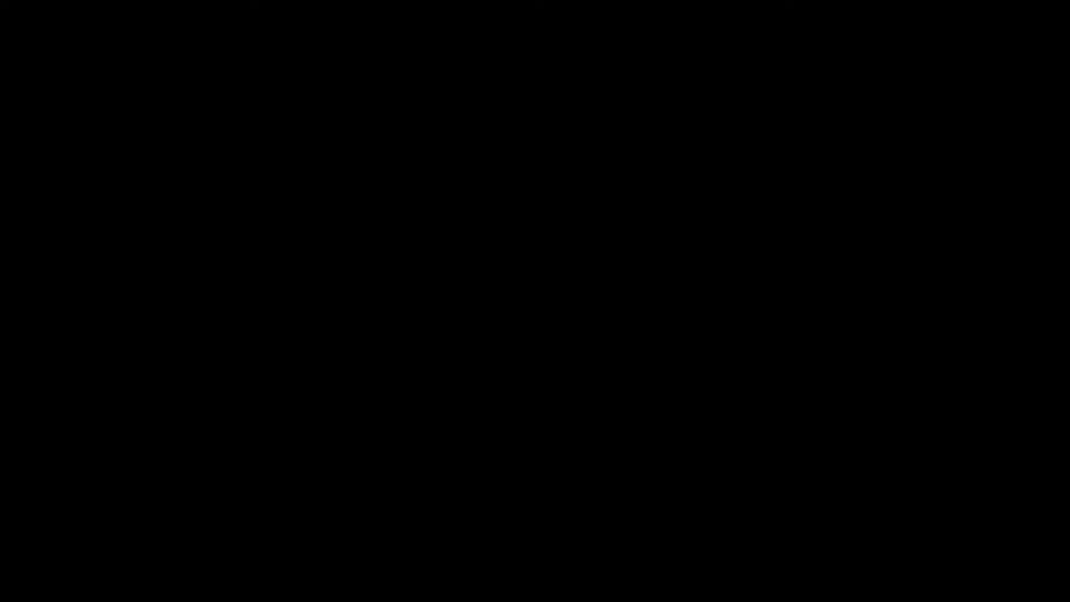
pyautogui.click(466, 389)
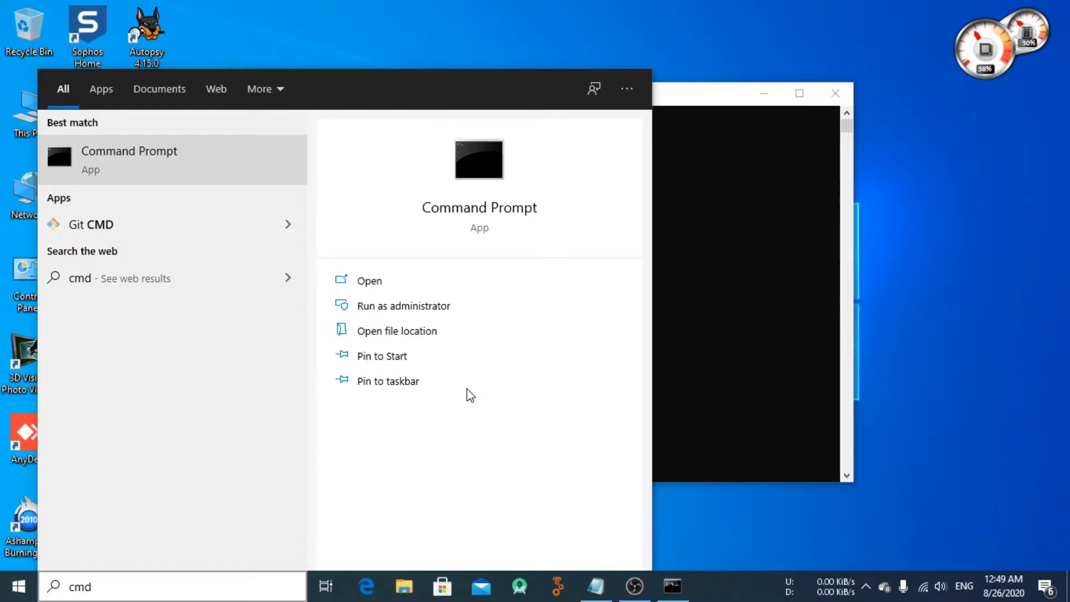
pyautogui.click(680, 237)
pyautogui.press('Escape')
pyautogui.write('ipconfig')
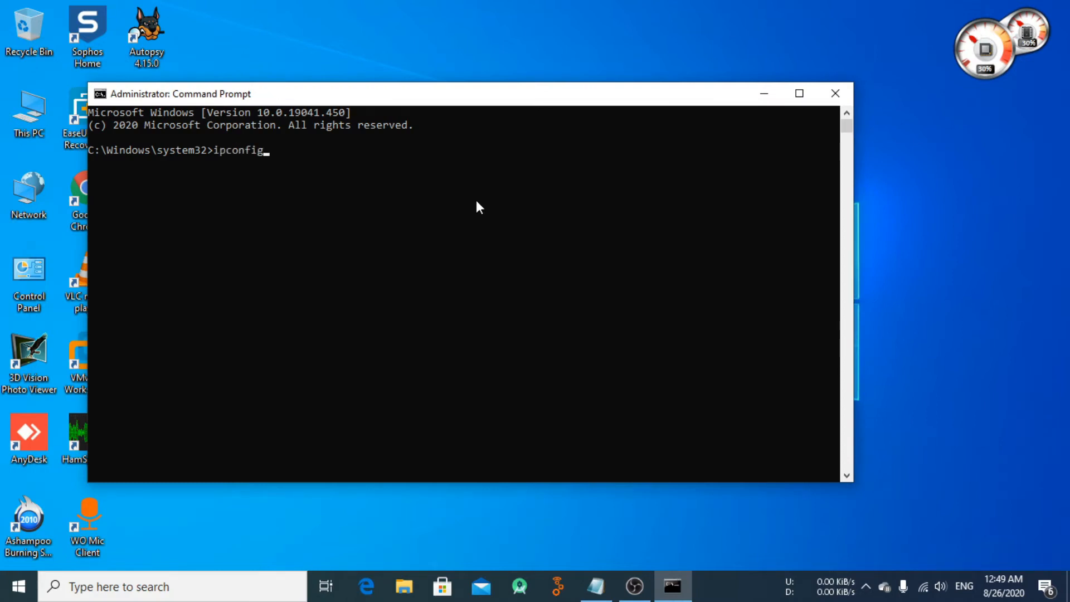
pyautogui.press('Return')
# - Examine the wireless LAN adapter's IPv4 address in the ipconfig output, highlighting it, and close the Command Prompt
pyautogui.scroll(-1, 393, 411)
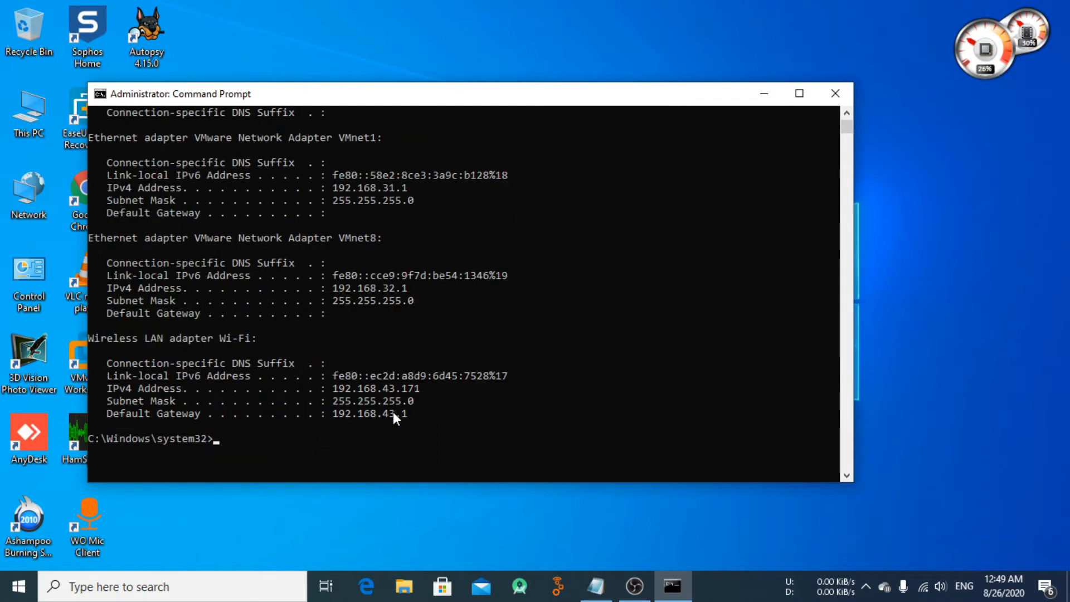
pyautogui.scroll(7, 387, 377)
pyautogui.scroll(-4, 203, 253)
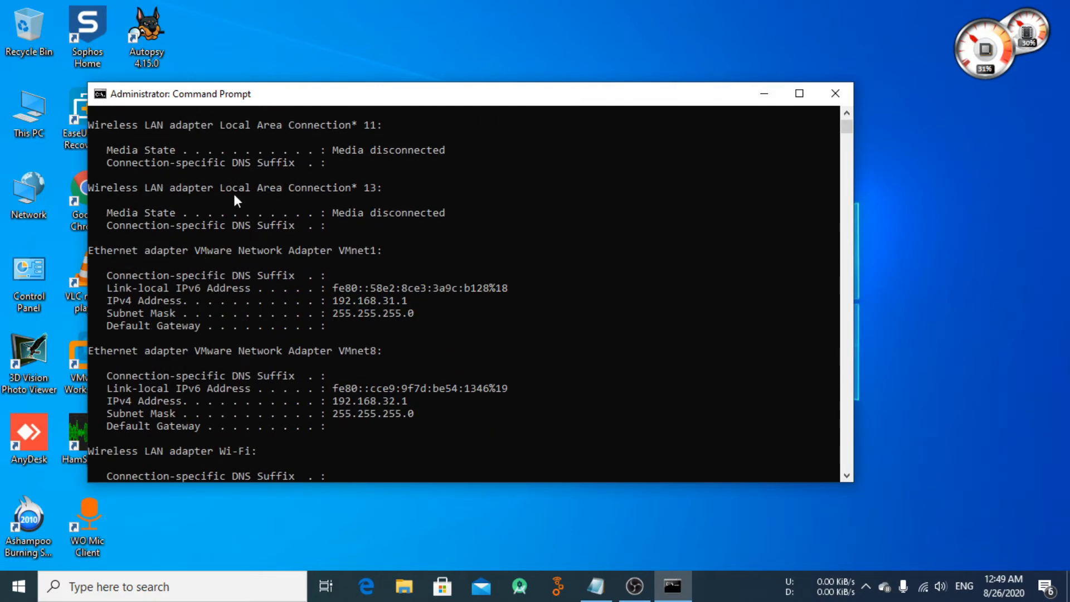
pyautogui.moveTo(265, 91); pyautogui.dragTo(339, 86)
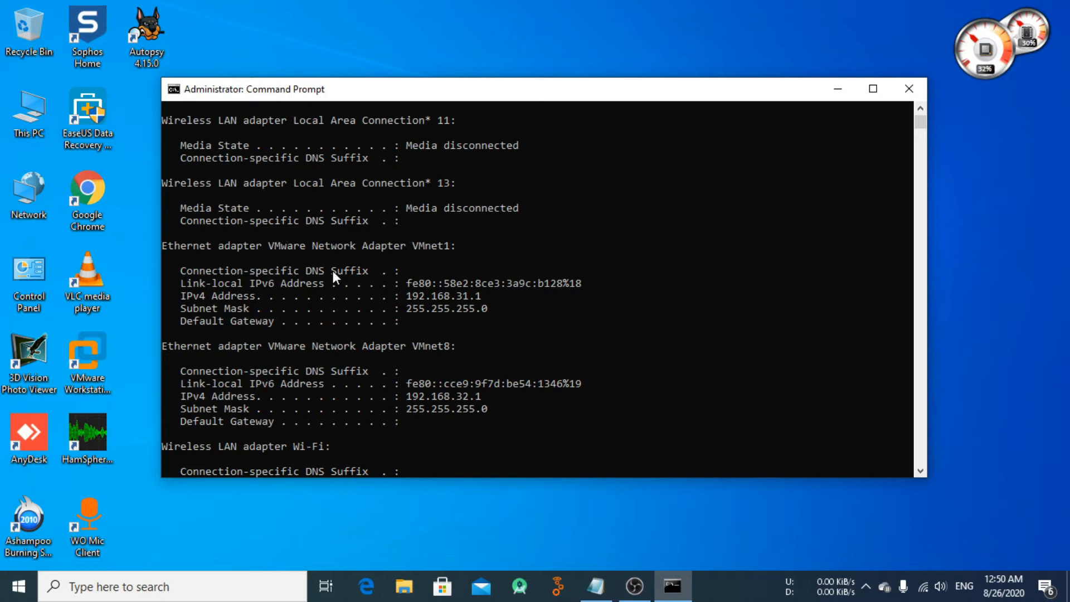
pyautogui.scroll(-3, 333, 329)
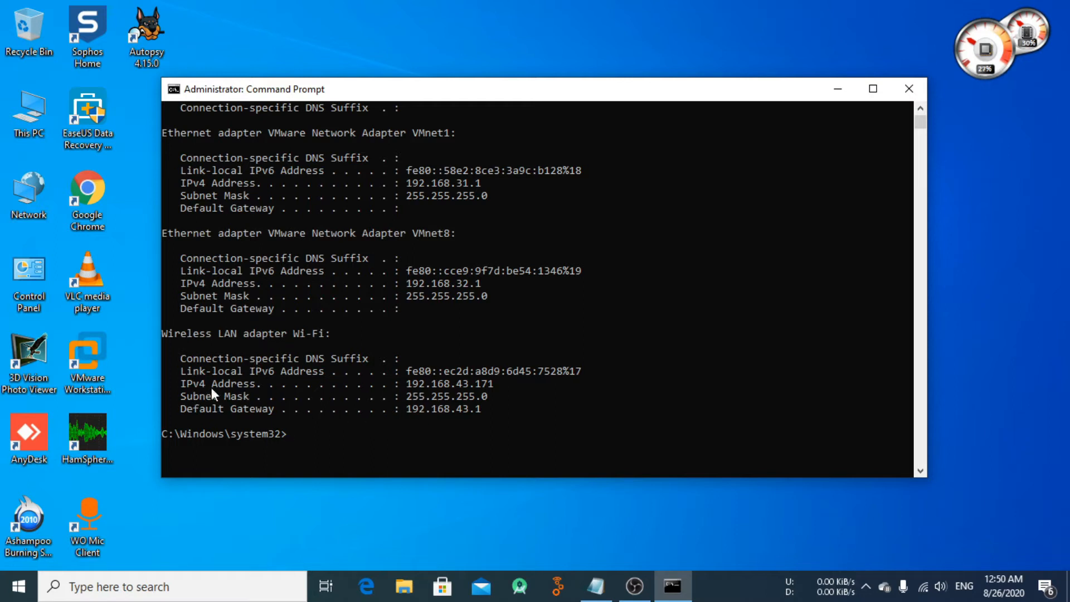
pyautogui.moveTo(182, 383); pyautogui.dragTo(235, 382)
pyautogui.moveTo(348, 385); pyautogui.dragTo(464, 385)
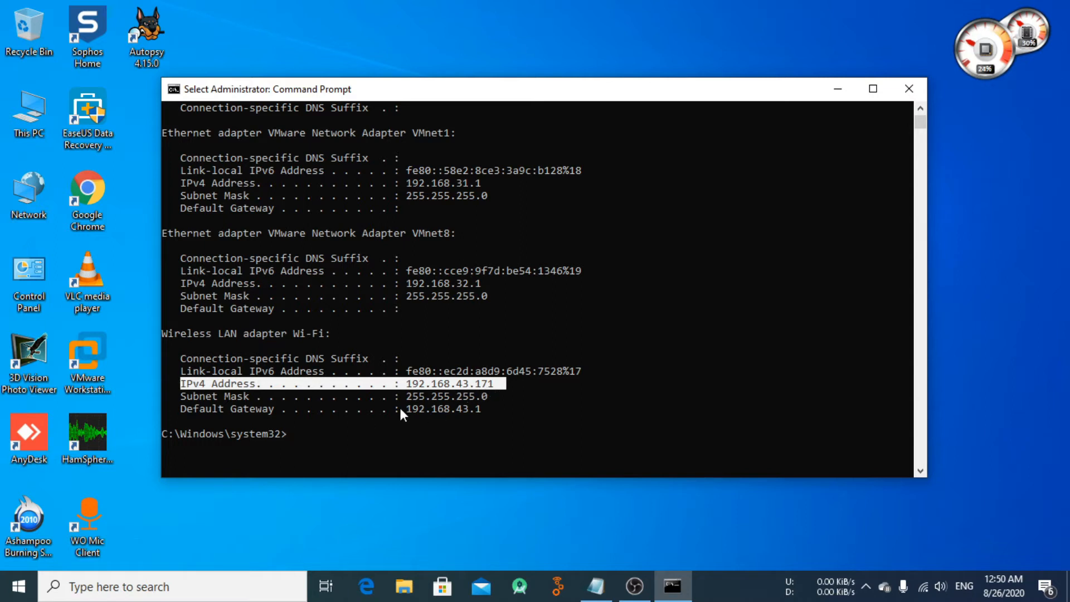
pyautogui.moveTo(484, 408); pyautogui.dragTo(185, 382)
pyautogui.click(494, 384)
pyautogui.scroll(5, 440, 267)
pyautogui.scroll(-3, 462, 390)
pyautogui.scroll(-2, 491, 419)
pyautogui.click(426, 385)
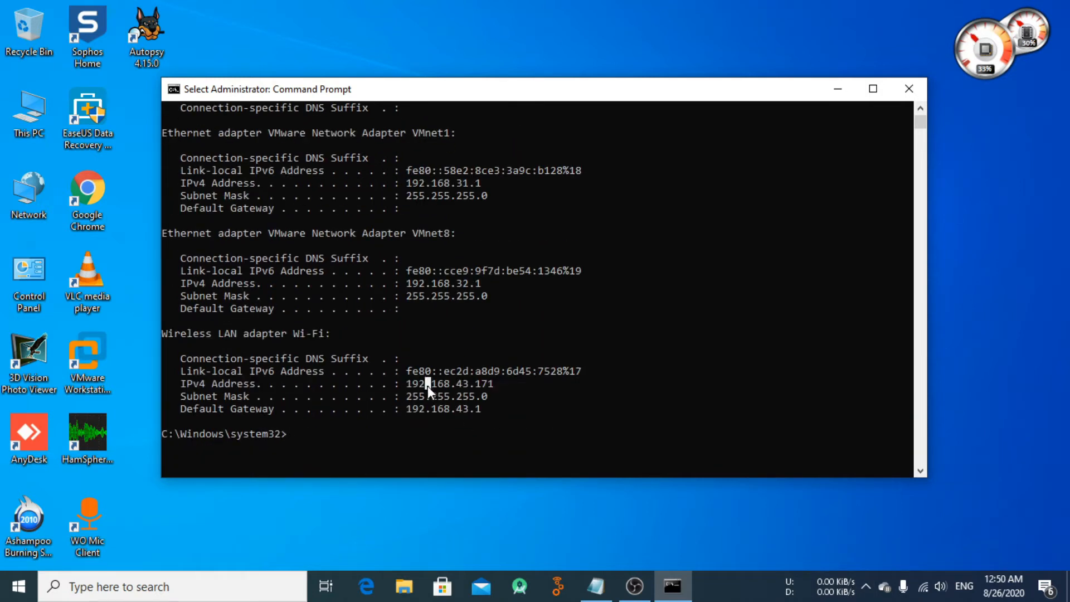
pyautogui.moveTo(505, 383); pyautogui.dragTo(407, 384)
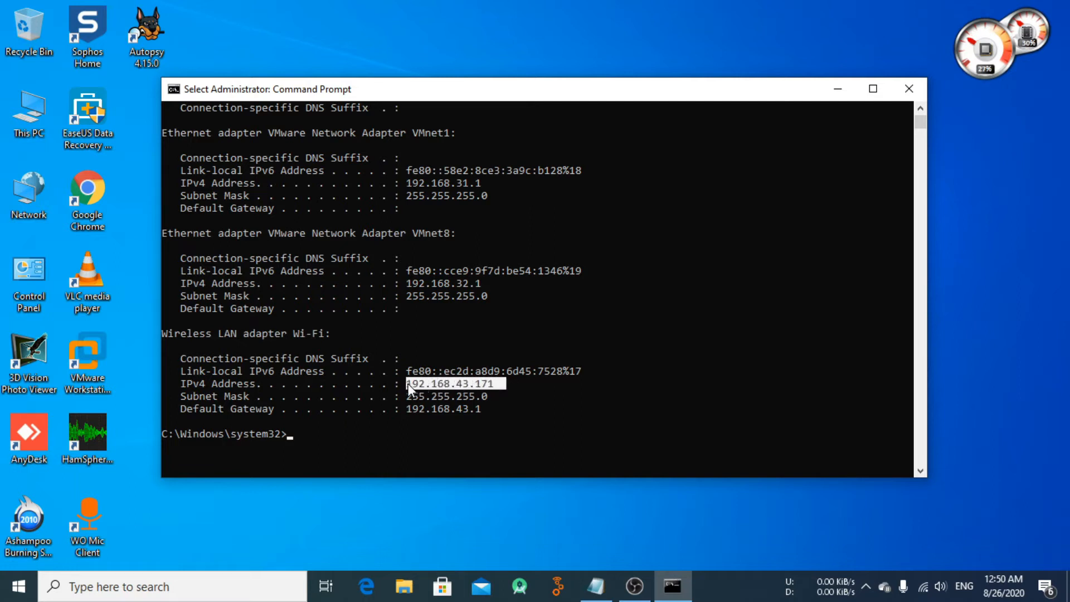
pyautogui.click(408, 384)
pyautogui.moveTo(495, 384); pyautogui.dragTo(462, 384)
pyautogui.click(534, 383)
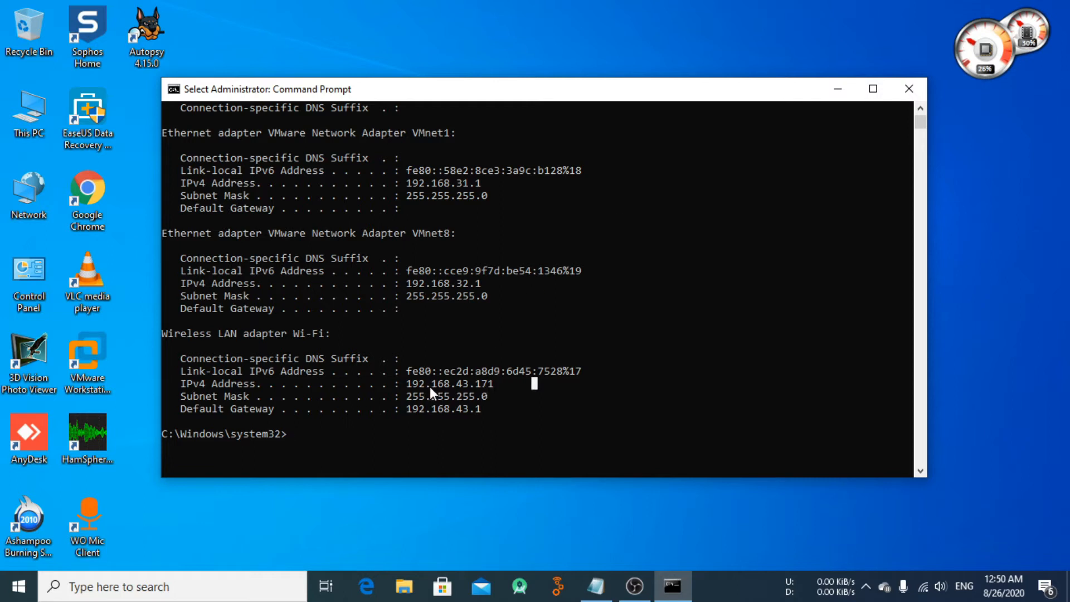
pyautogui.moveTo(403, 383); pyautogui.dragTo(496, 384)
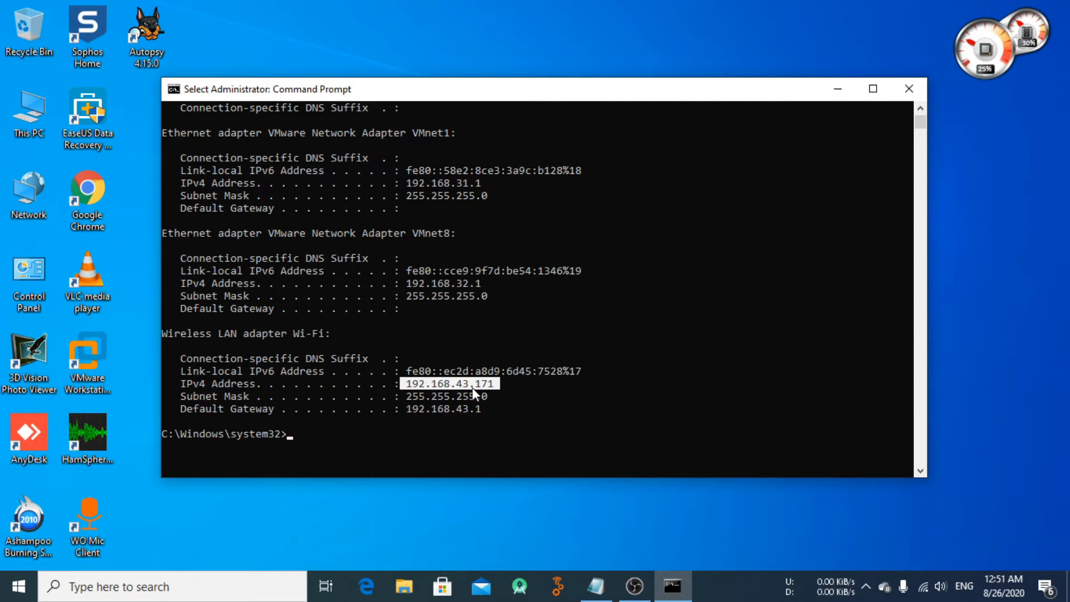
pyautogui.click(908, 89)
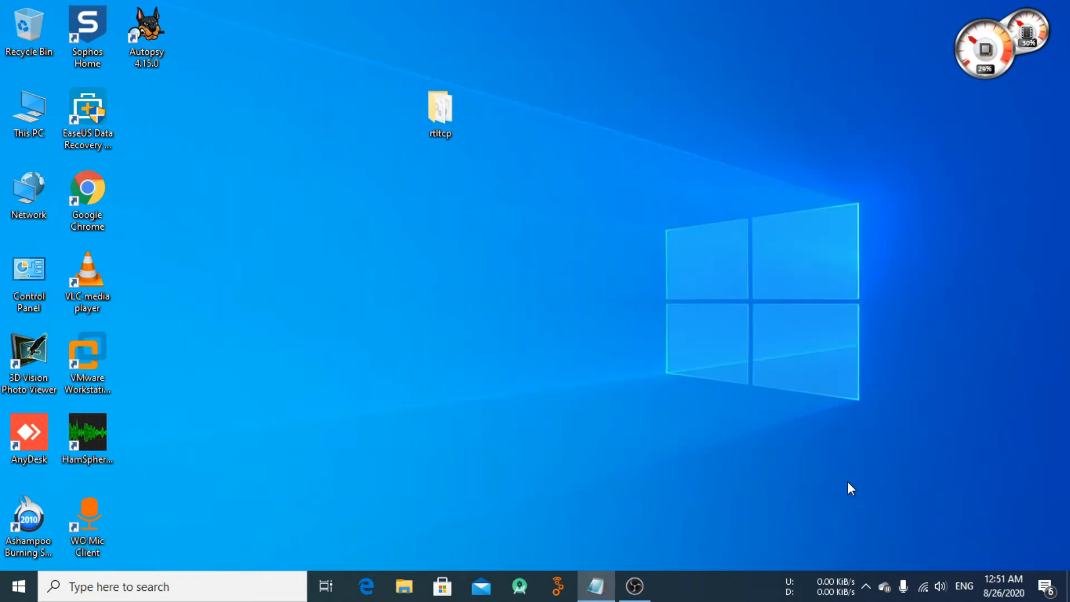
# - Open the Network & Internet settings and show the properties of the connected Wi-Fi network
pyautogui.rightClick(922, 586)
pyautogui.click(925, 569)
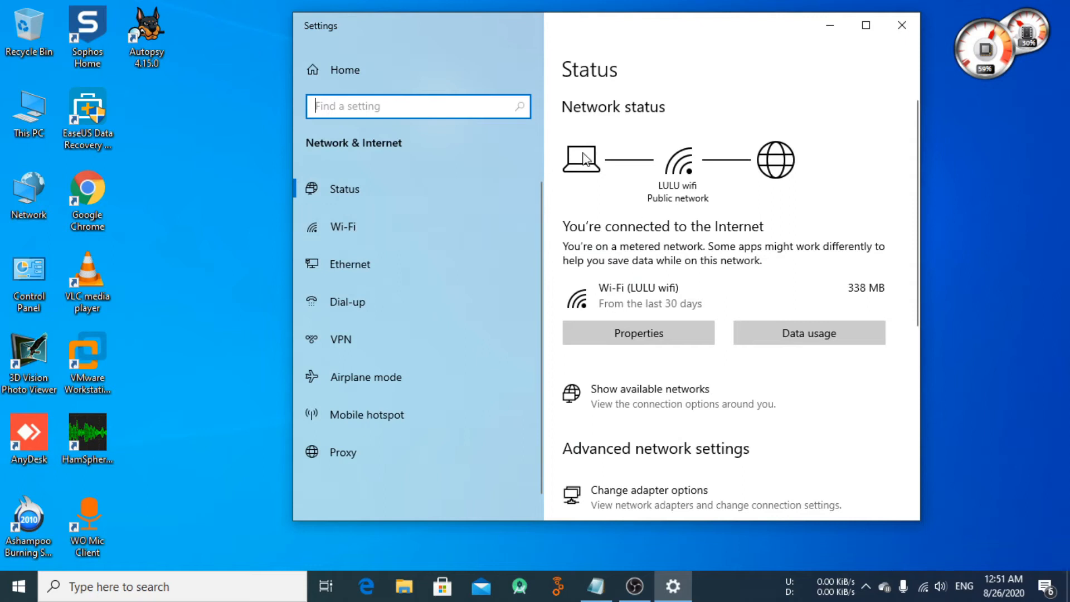
pyautogui.click(348, 228)
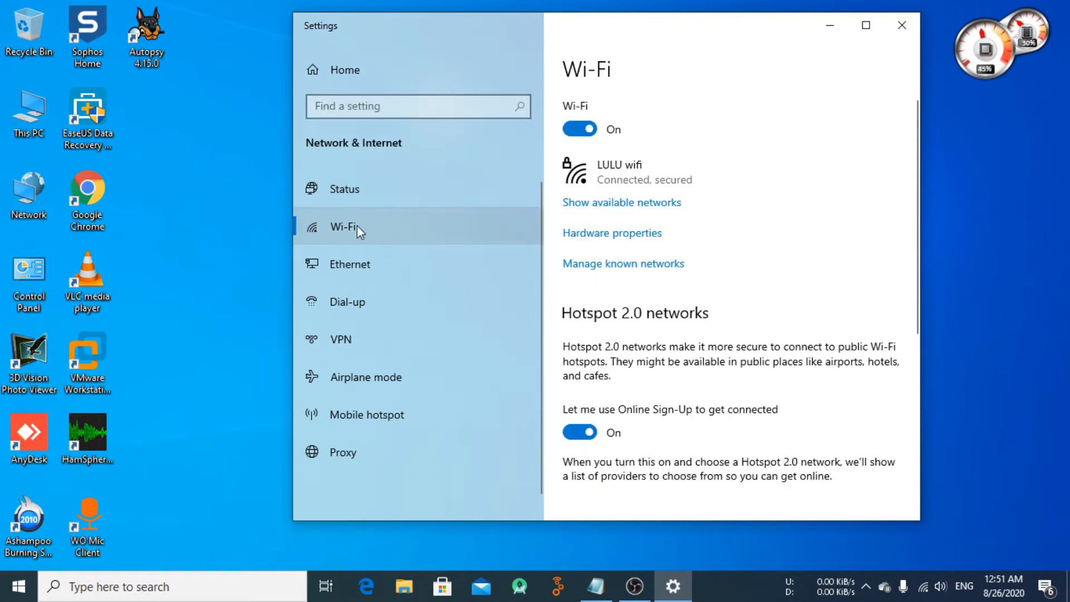
pyautogui.scroll(-6, 654, 393)
pyautogui.scroll(5, 700, 396)
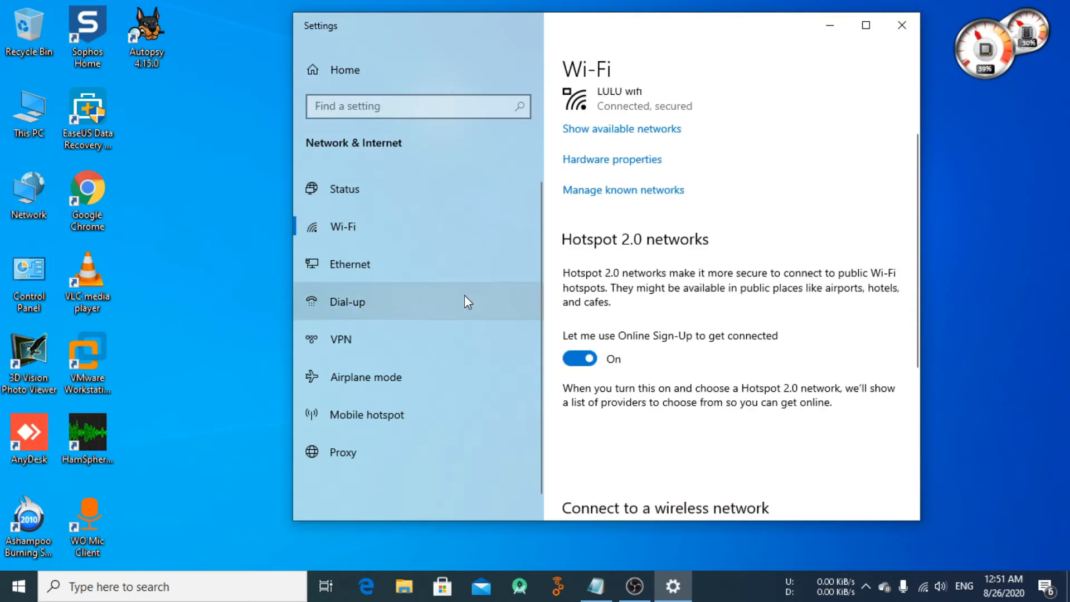
pyautogui.click(358, 185)
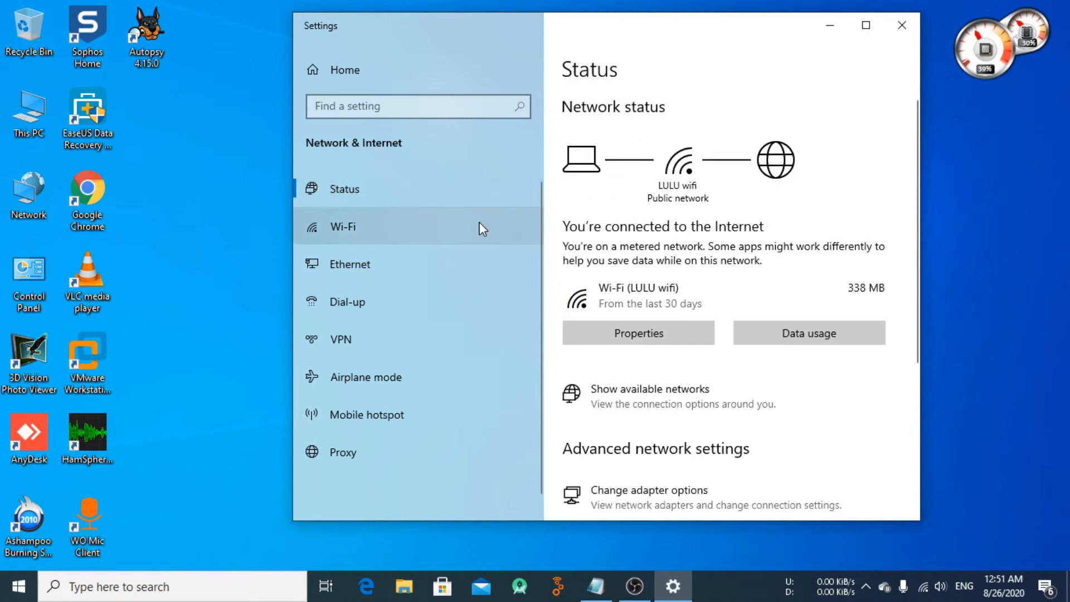
pyautogui.click(670, 340)
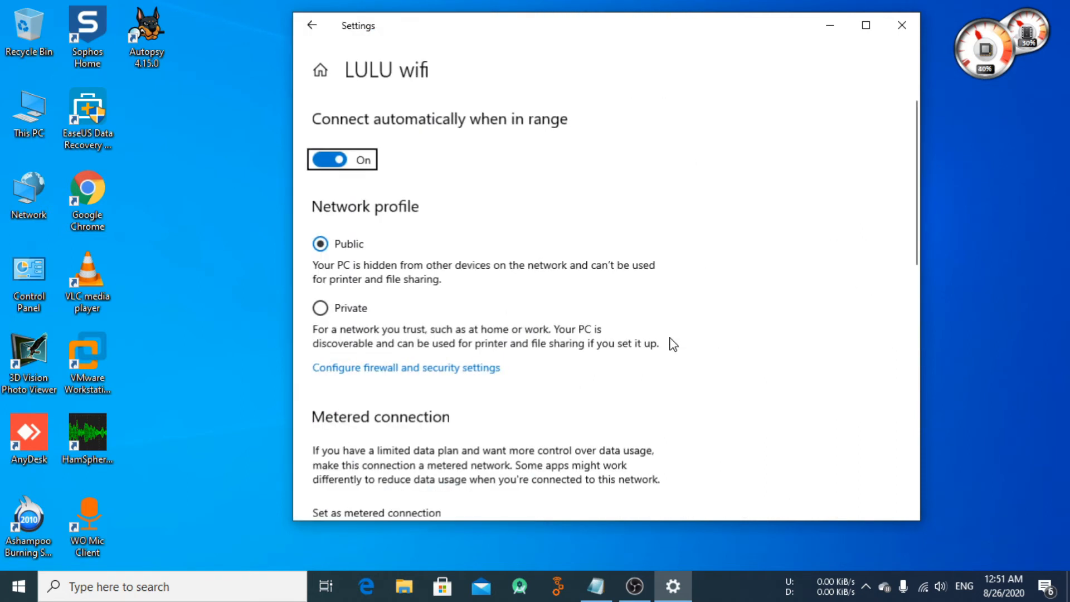
# - Examine the IPv4 address in the Wi-Fi network's properties, highlighting it, and close Settings
pyautogui.scroll(-10, 673, 344)
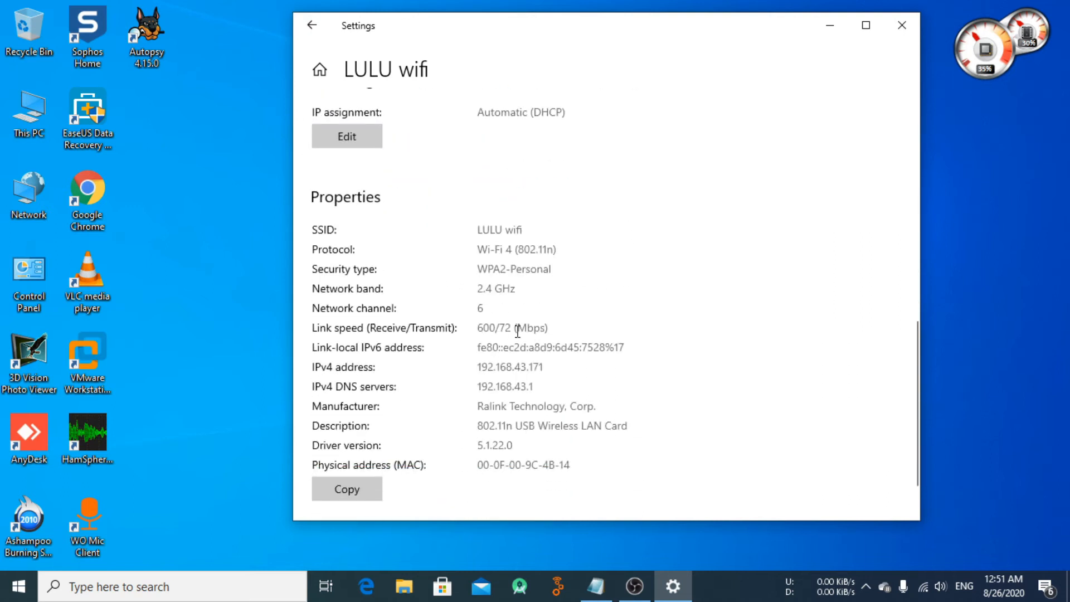
pyautogui.moveTo(550, 364); pyautogui.dragTo(414, 366)
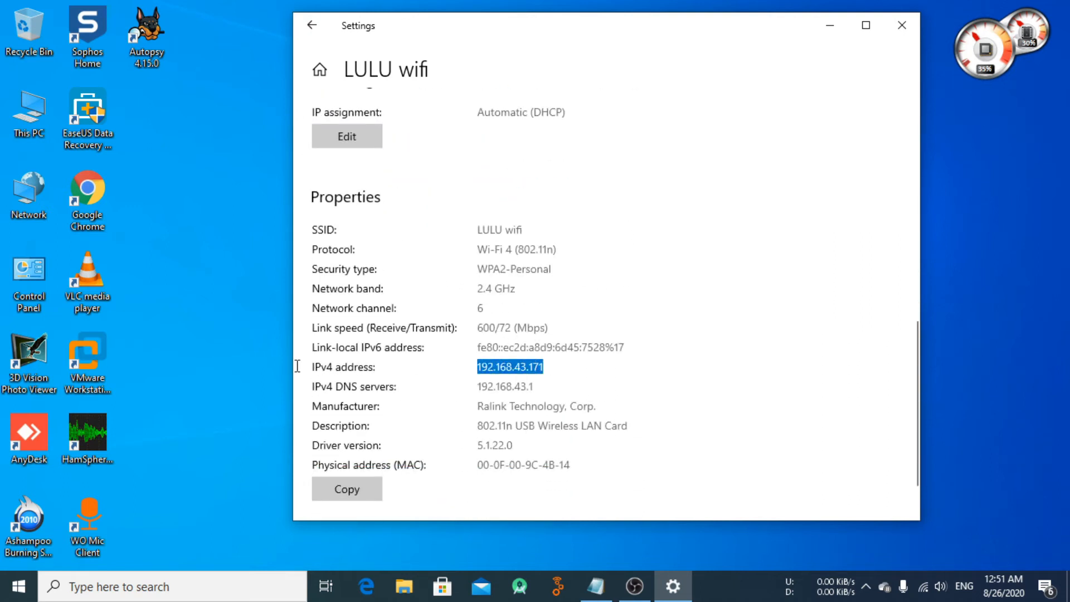
pyautogui.click(559, 366)
pyautogui.moveTo(559, 366); pyautogui.dragTo(468, 366)
pyautogui.click(557, 368)
pyautogui.doubleClick(522, 368)
pyautogui.click(553, 368)
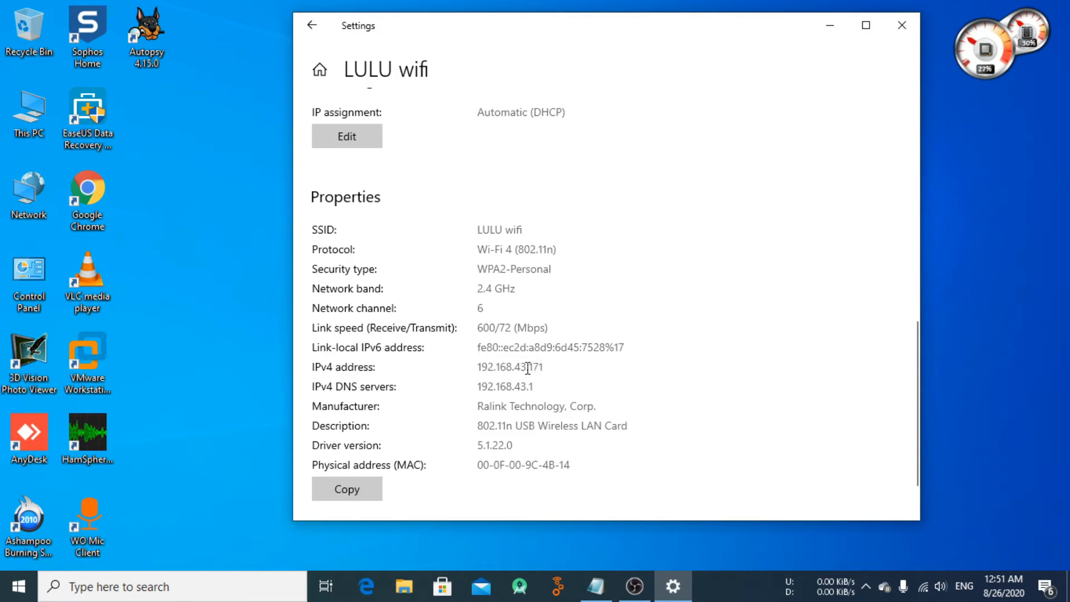
pyautogui.click(903, 27)
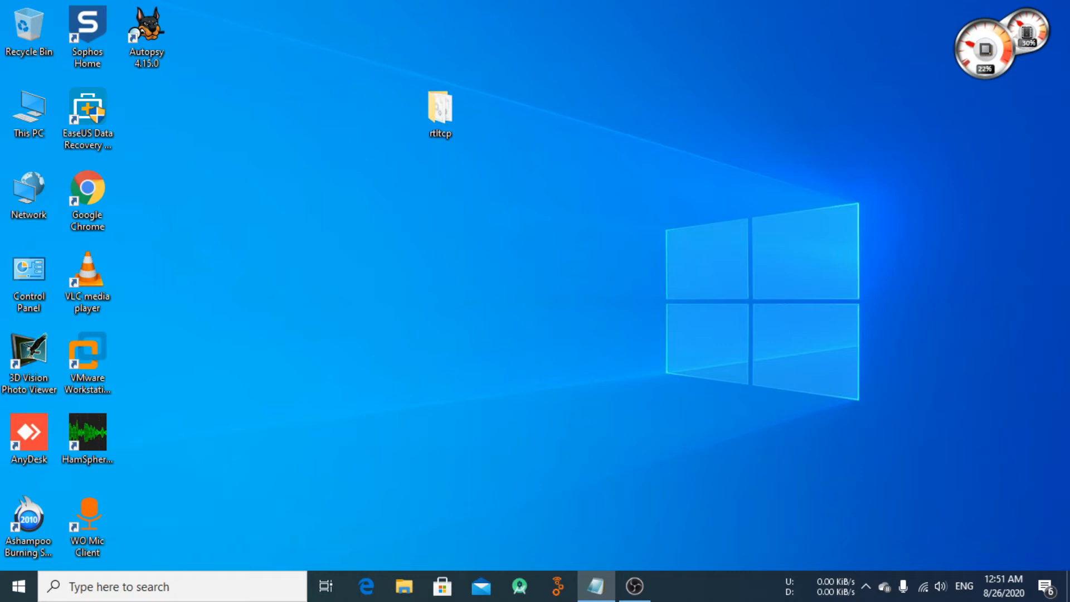
# - Open This PC from the desktop to view its folders and drives
pyautogui.hotkey('alt', 'Tab')
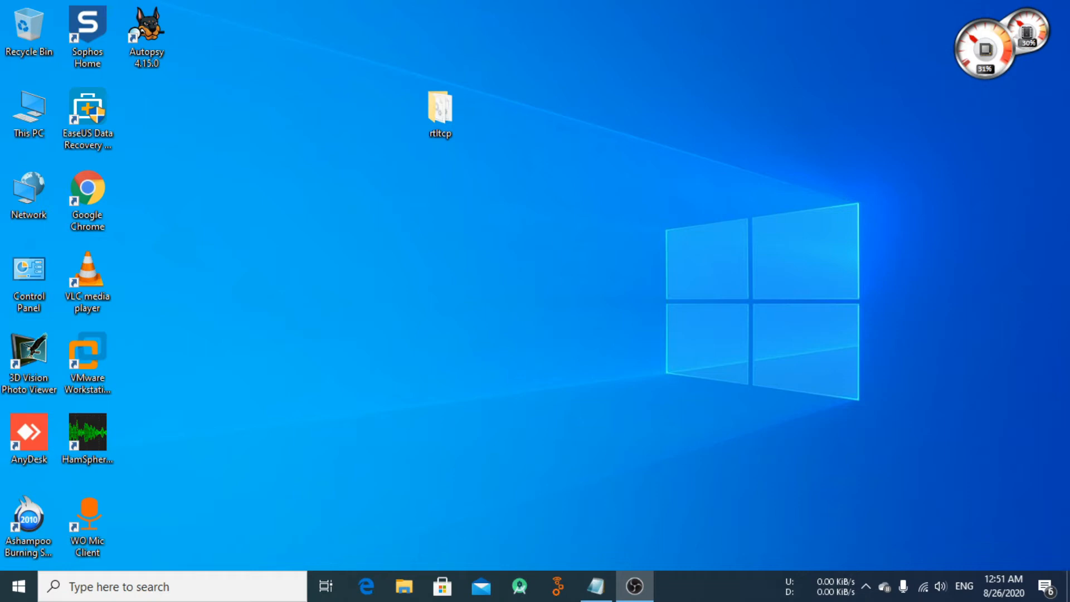
pyautogui.doubleClick(28, 108)
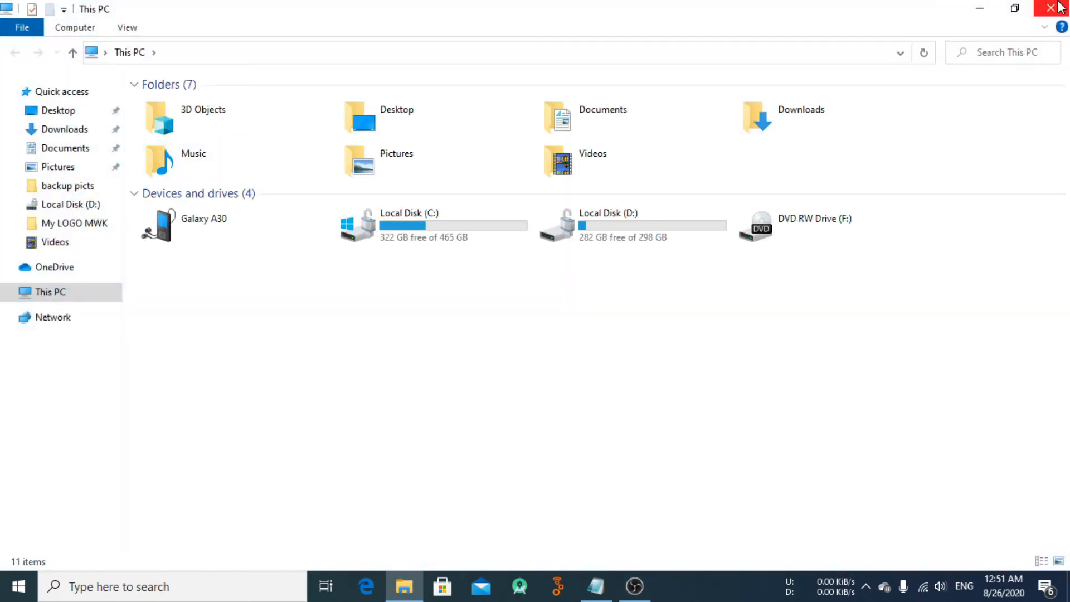
# - Close the This PC window and move the mirrored SM-A305F phone window clear of the rtltcp folder
pyautogui.click(1058, 7)
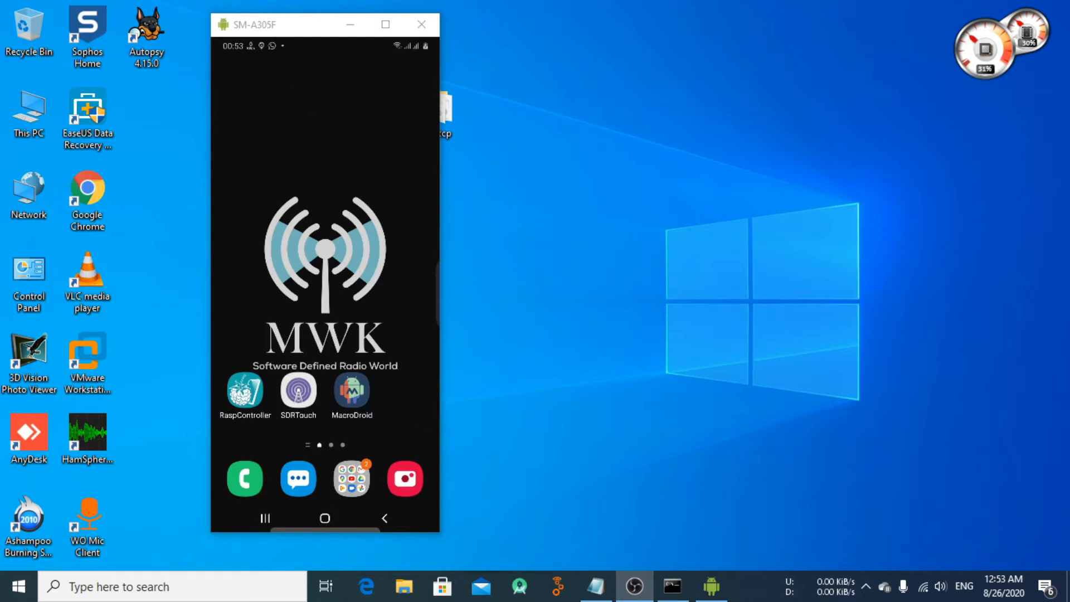
pyautogui.moveTo(287, 27); pyautogui.dragTo(247, 36)
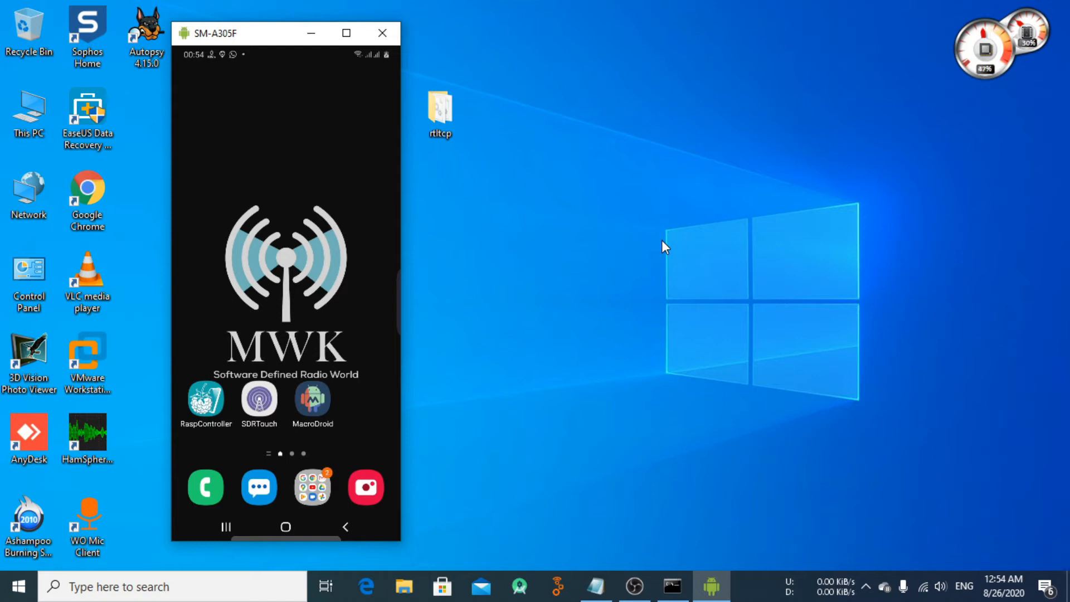
# - Briefly open MacroDroid and RaspController on the mirrored phone, returning to the home screen after each
pyautogui.click(304, 410)
pyautogui.click(286, 526)
pyautogui.click(206, 405)
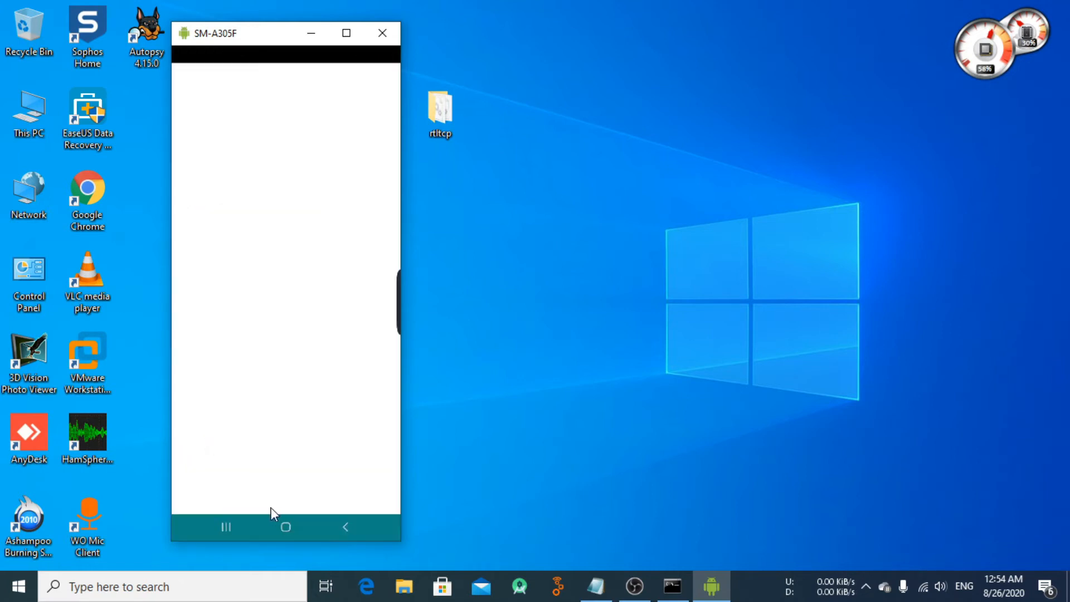
pyautogui.click(285, 530)
# - Search the phone's Play Store for macdroid and view the MacroDroid - Device Automation page
pyautogui.moveTo(283, 467); pyautogui.dragTo(286, 249)
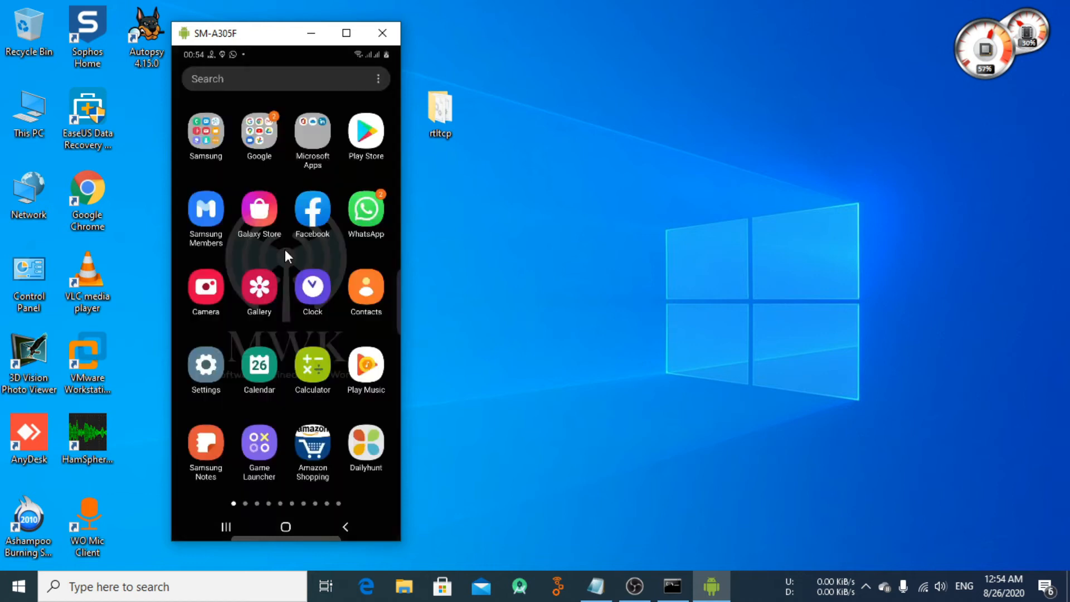
pyautogui.click(357, 134)
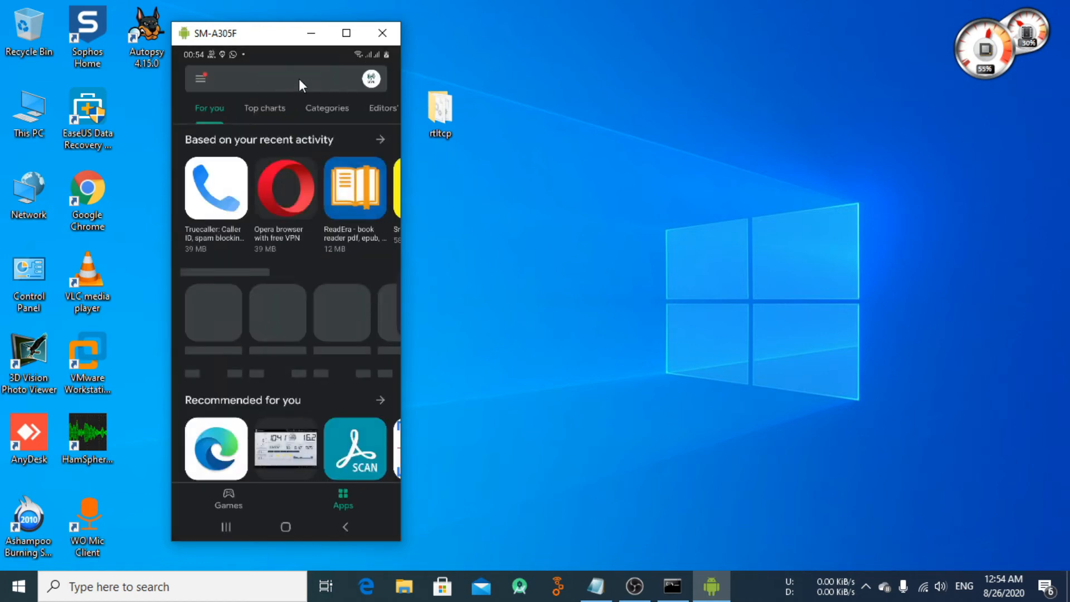
pyautogui.click(299, 79)
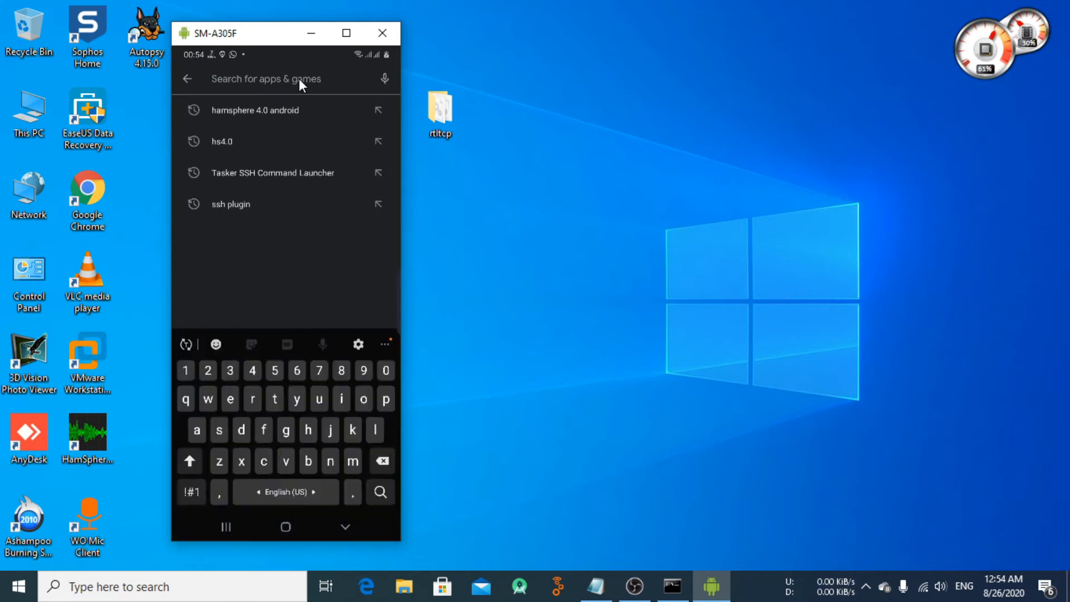
pyautogui.write('macdroid')
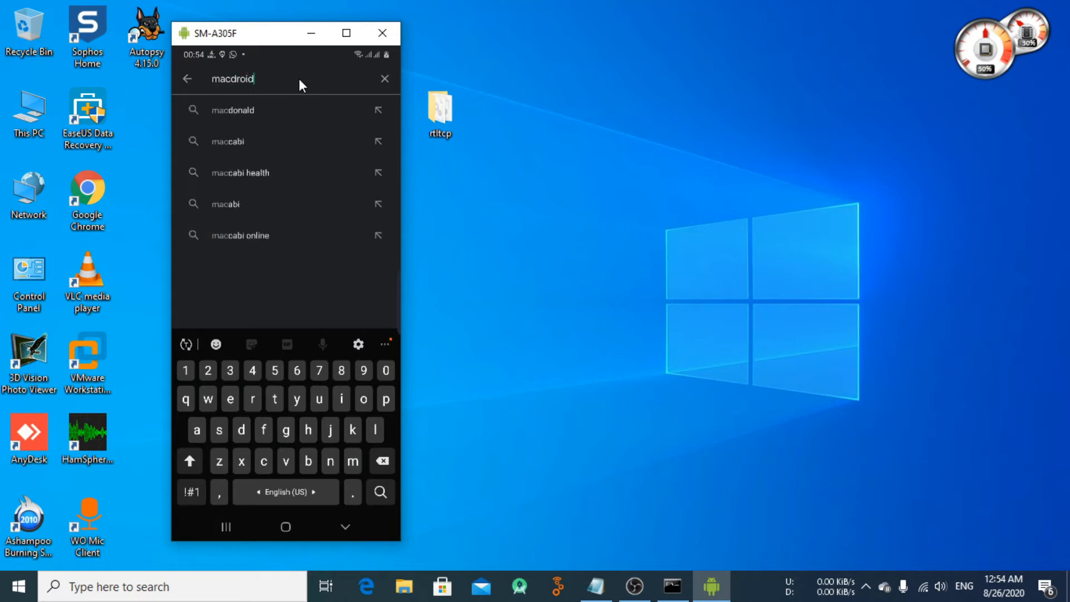
pyautogui.press('Return')
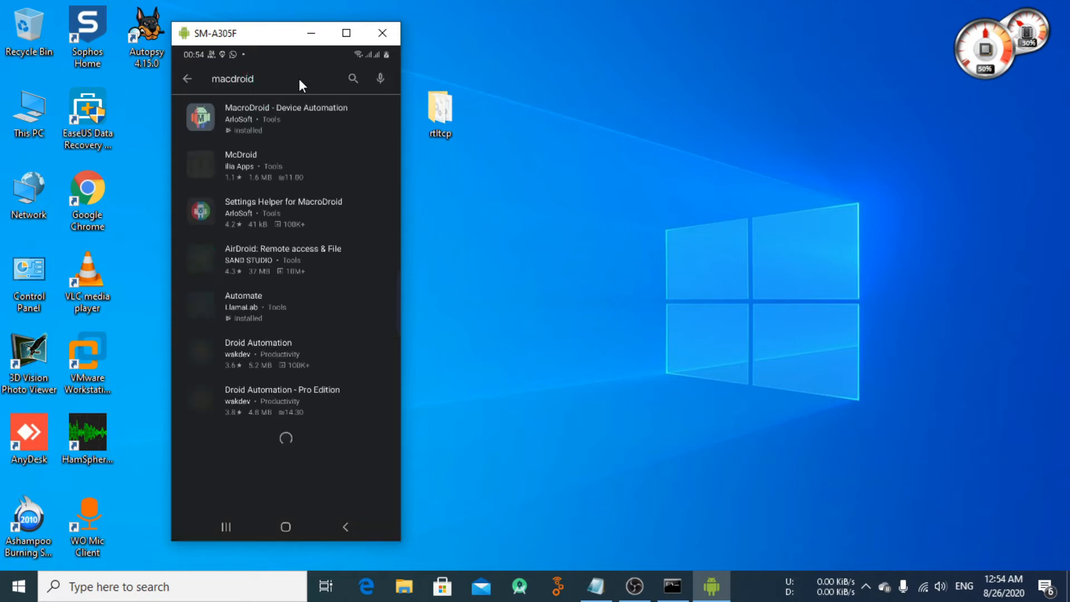
pyautogui.click(286, 112)
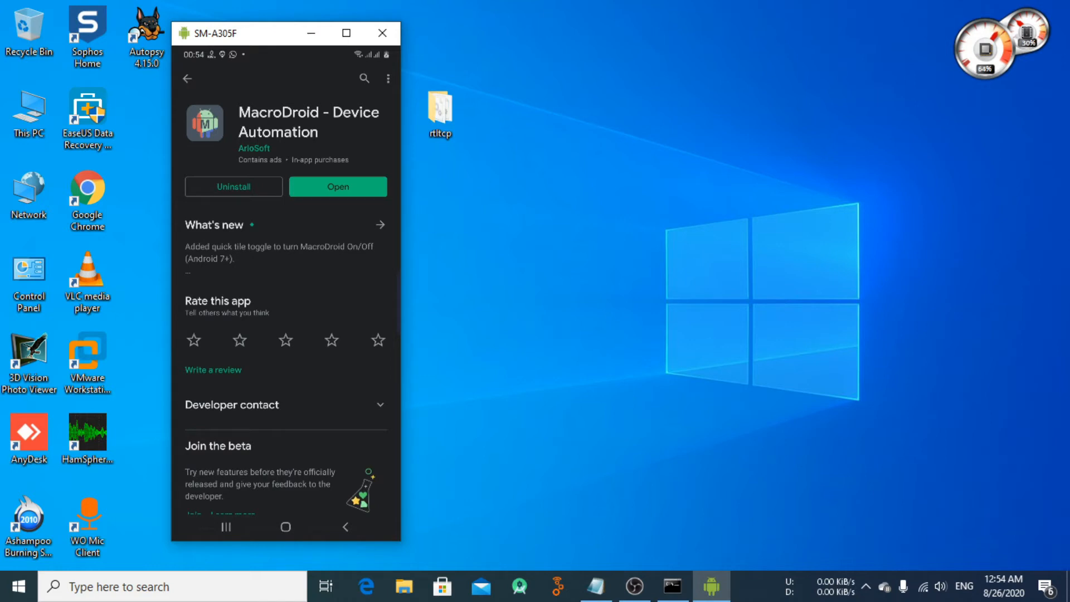
pyautogui.hotkey('alt', 'Tab')
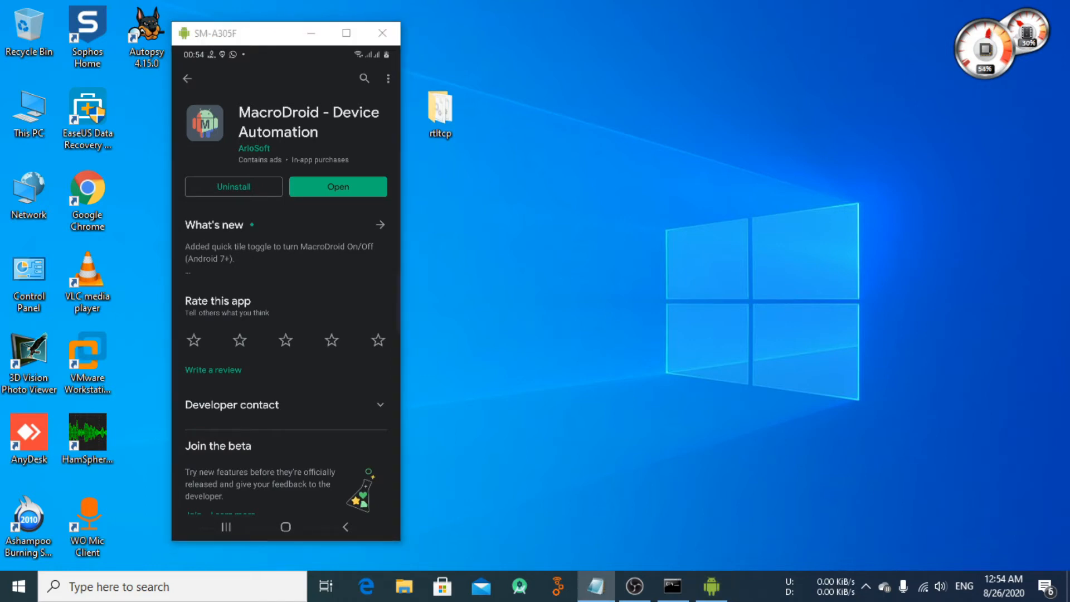
# - Search the Play Store for raspcontroller, view the RaspController app page, and return to the MacroDroid page
pyautogui.click(363, 78)
pyautogui.write('rasp')
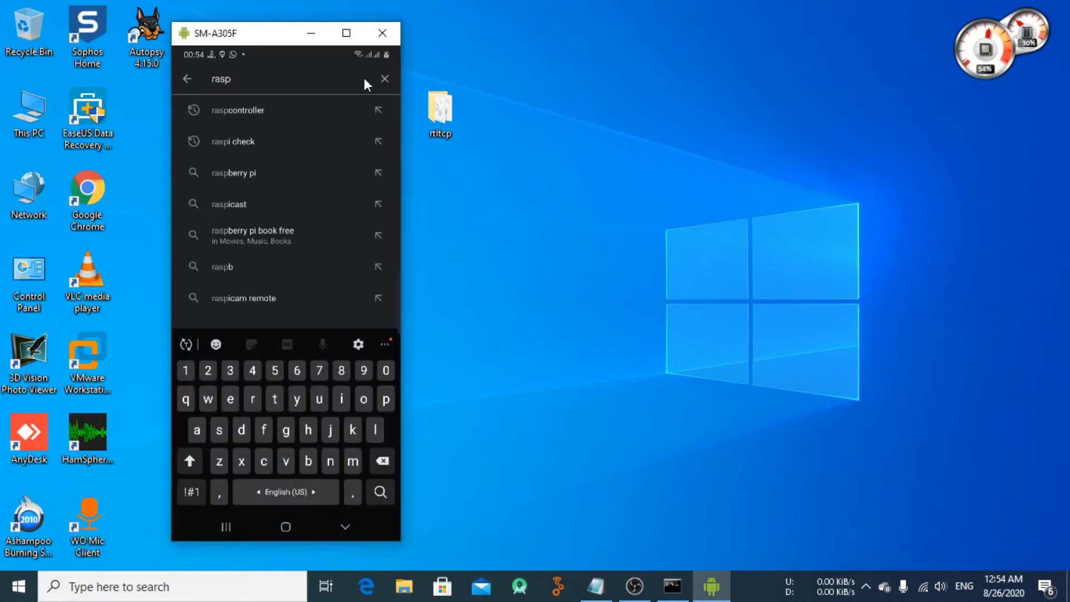
pyautogui.click(310, 109)
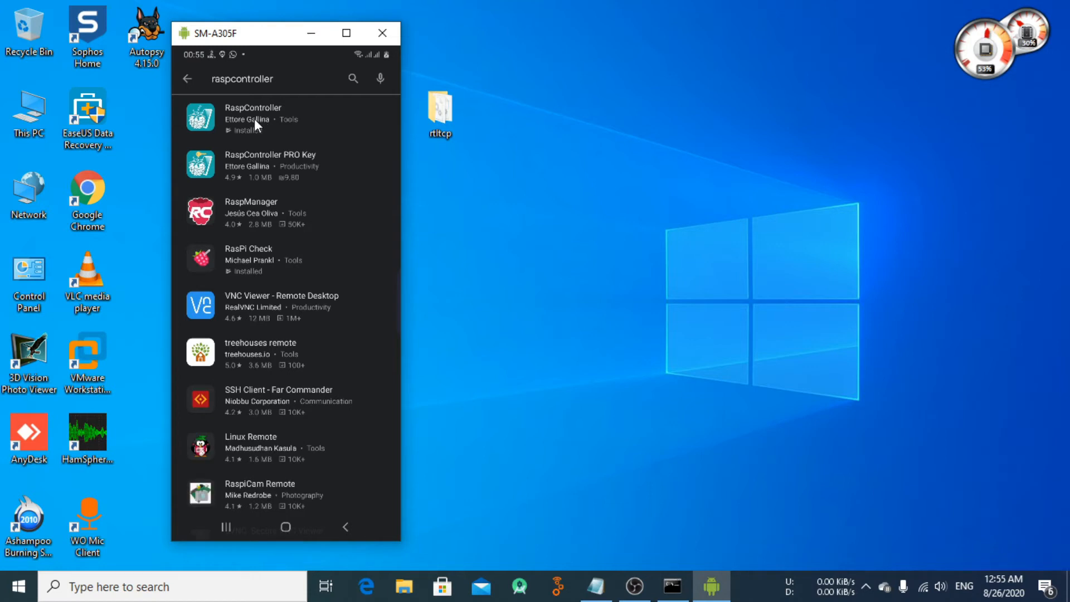
pyautogui.click(250, 118)
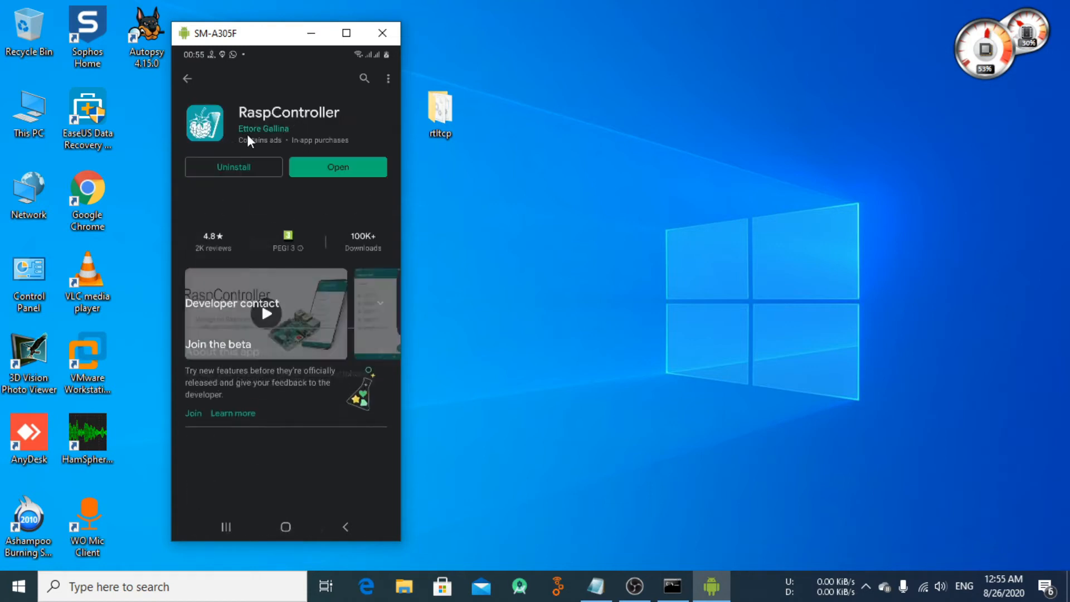
pyautogui.click(185, 79)
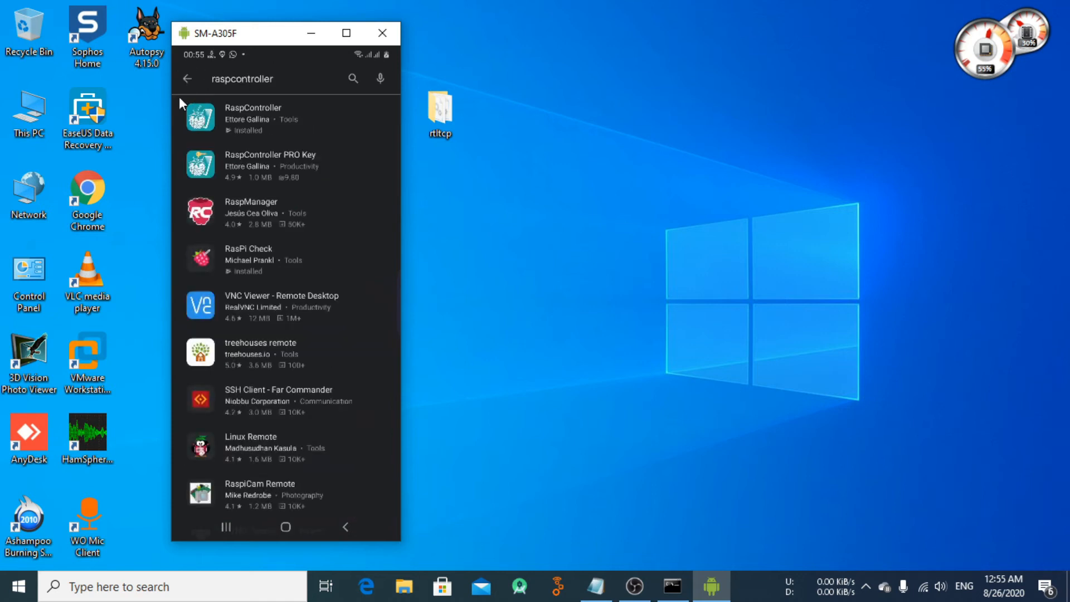
pyautogui.click(188, 77)
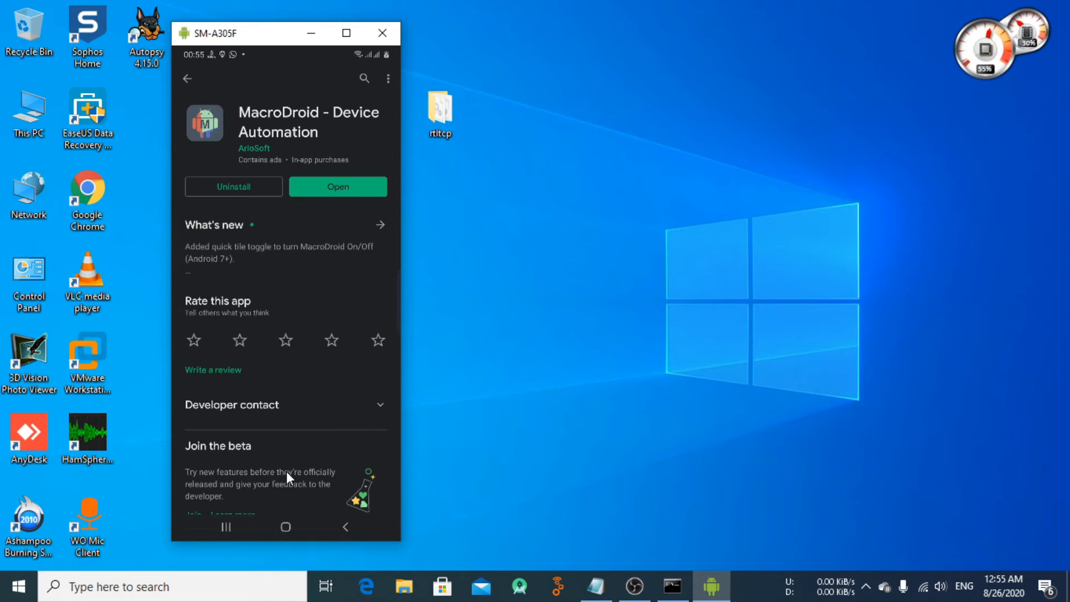
# - Return to the phone's home screen and open the form for adding a device in RaspController
pyautogui.click(282, 526)
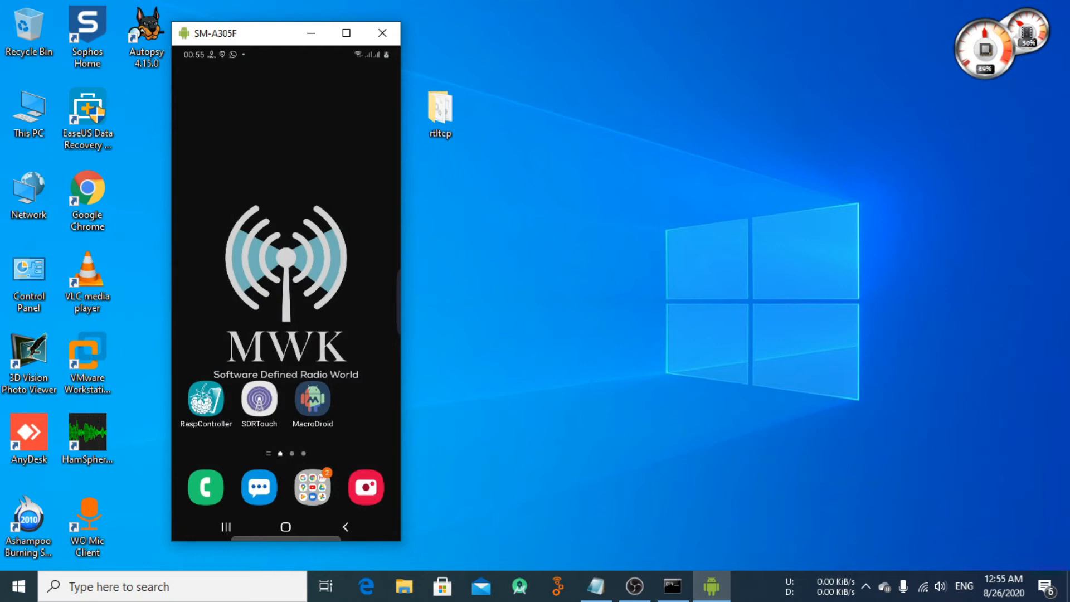
pyautogui.click(207, 400)
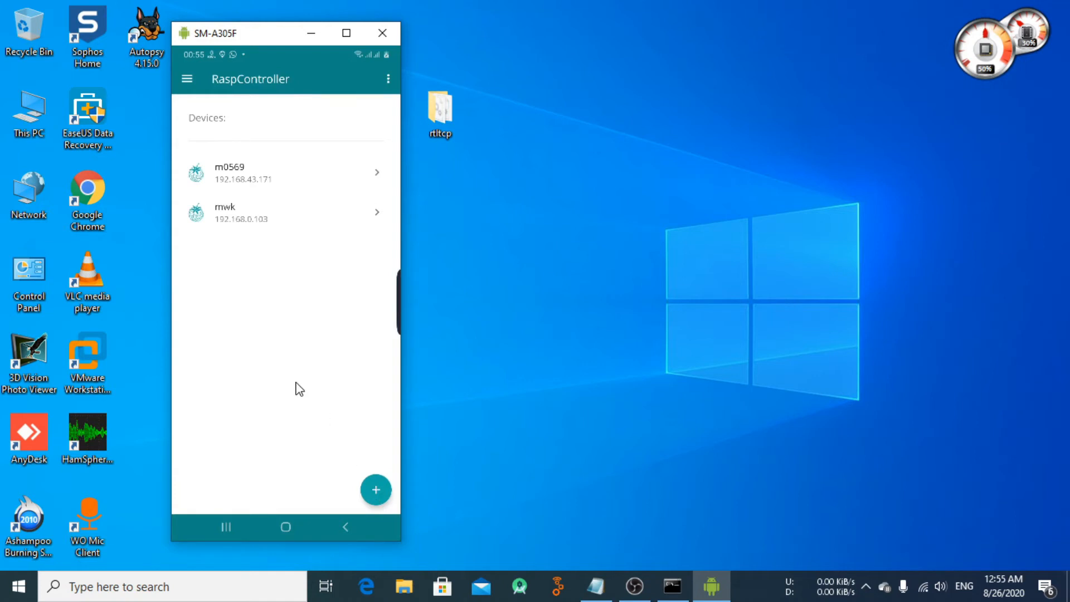
pyautogui.click(376, 495)
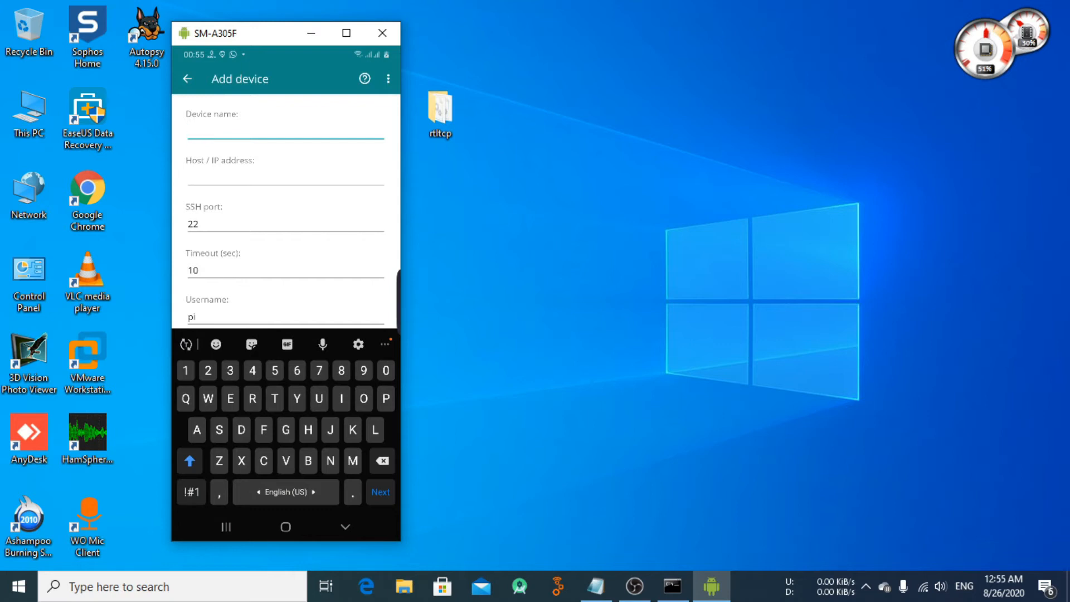
# - Browse to the Users folder on Local Disk (C:) on the PC and examine the user folder's name, moving the phone window aside
pyautogui.hotkey('alt', 'Tab')
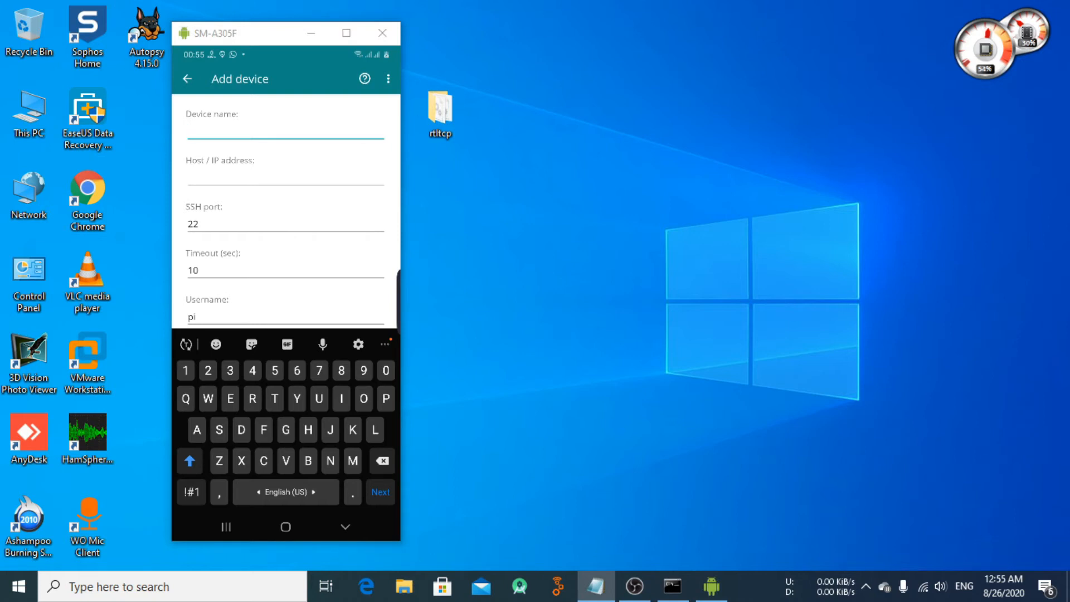
pyautogui.doubleClick(35, 116)
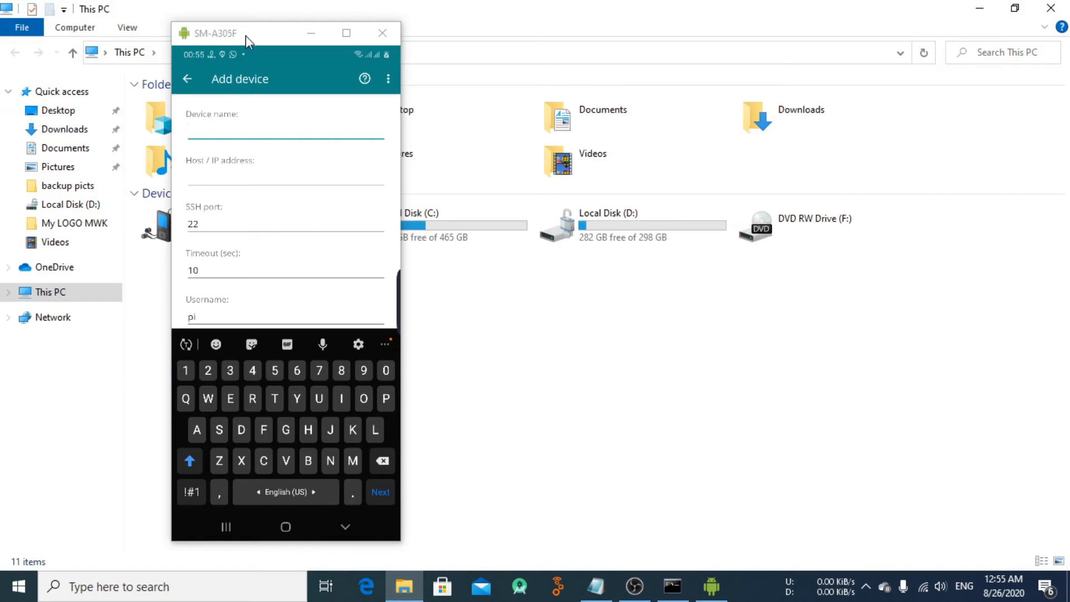
pyautogui.moveTo(245, 35); pyautogui.dragTo(611, 35)
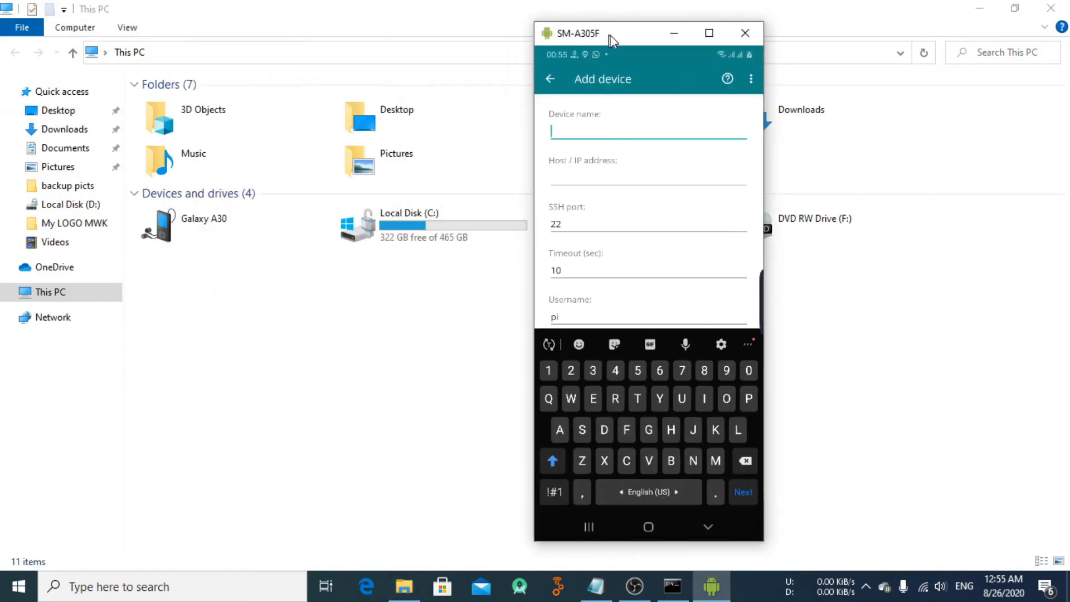
pyautogui.doubleClick(429, 223)
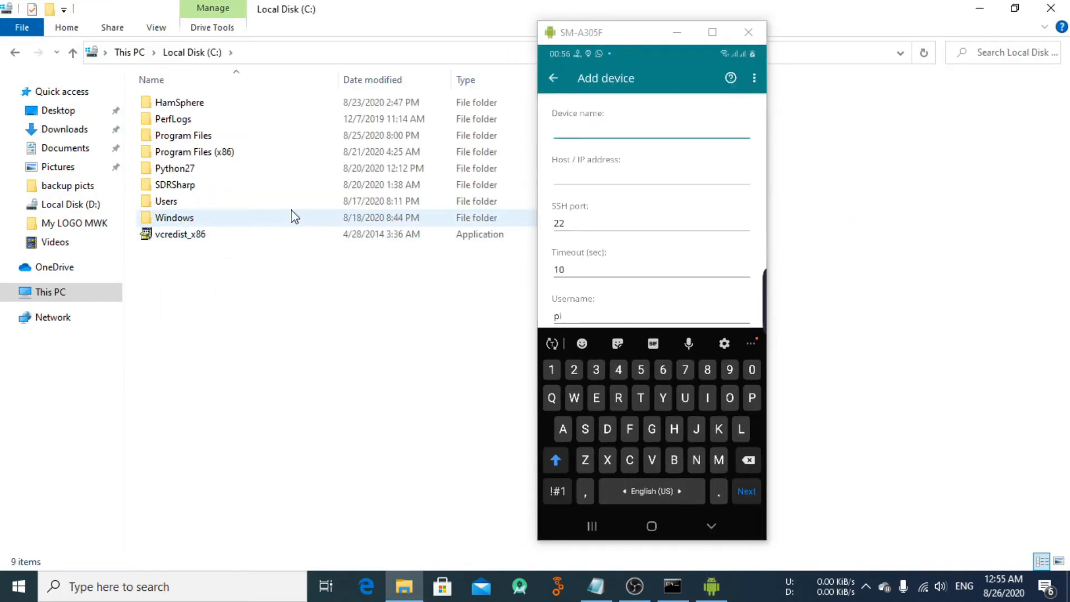
pyautogui.doubleClick(192, 204)
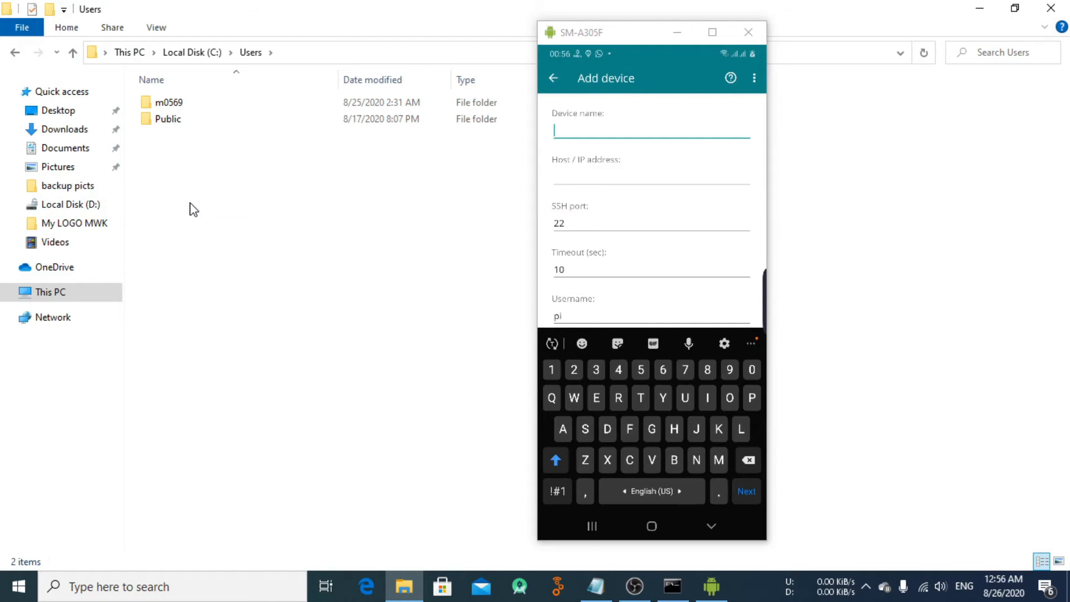
pyautogui.click(171, 106)
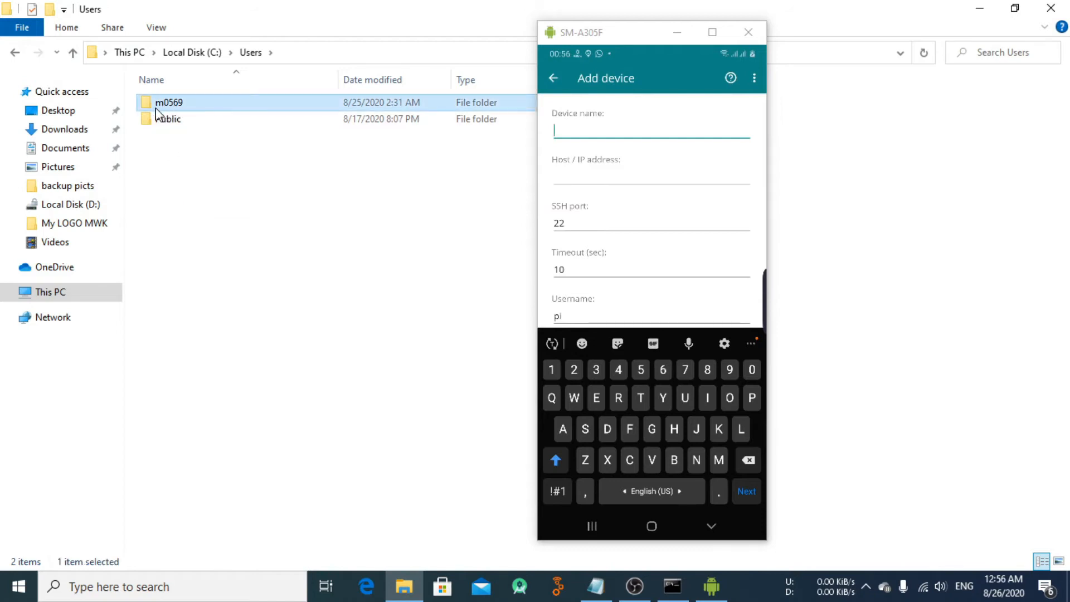
pyautogui.rightClick(188, 108)
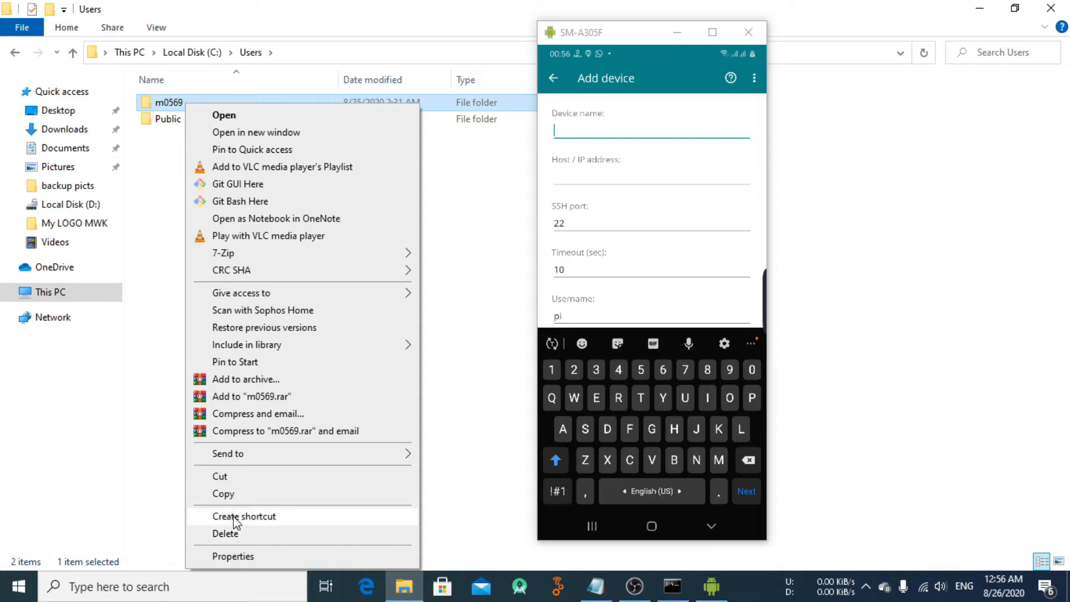
pyautogui.click(156, 395)
# - Set the new device's name to m0569 and its host / IP address to 192.168.43.171
pyautogui.click(574, 128)
pyautogui.click(573, 136)
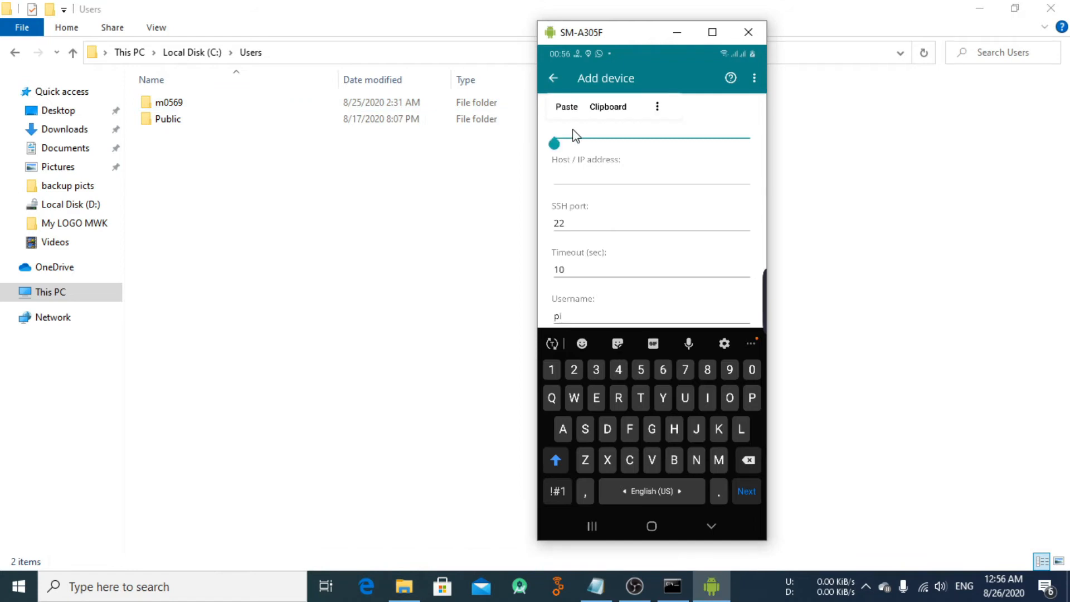
pyautogui.write('m0569')
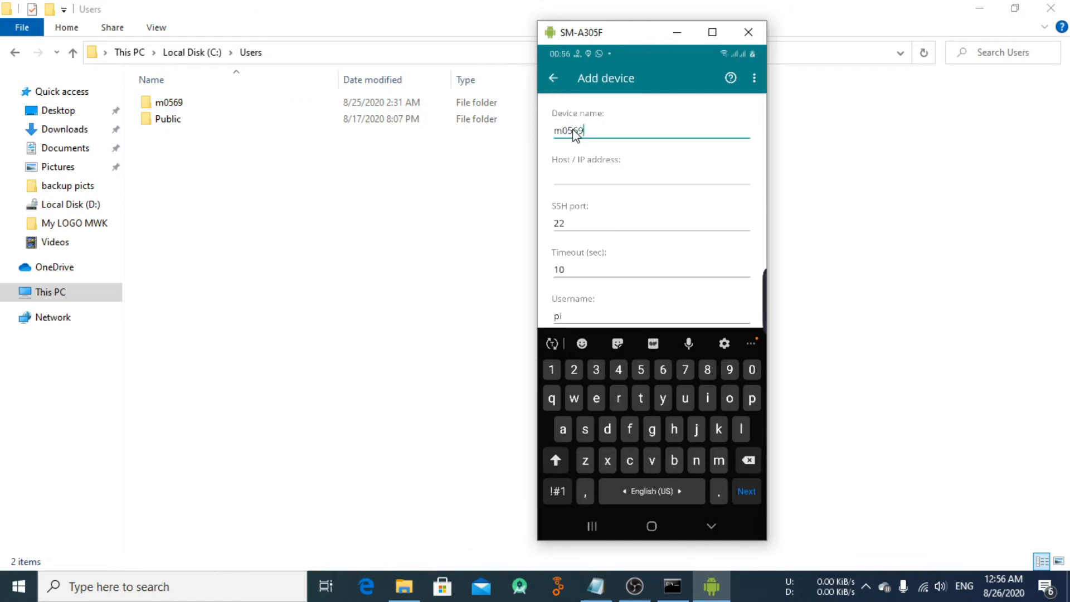
pyautogui.moveTo(615, 31); pyautogui.dragTo(445, 42)
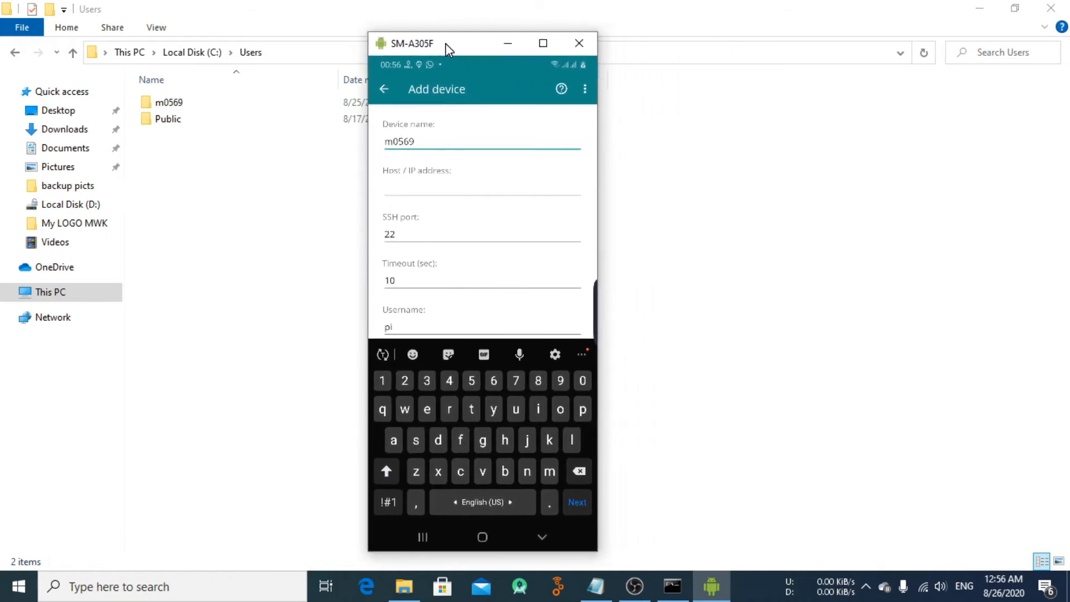
pyautogui.click(415, 189)
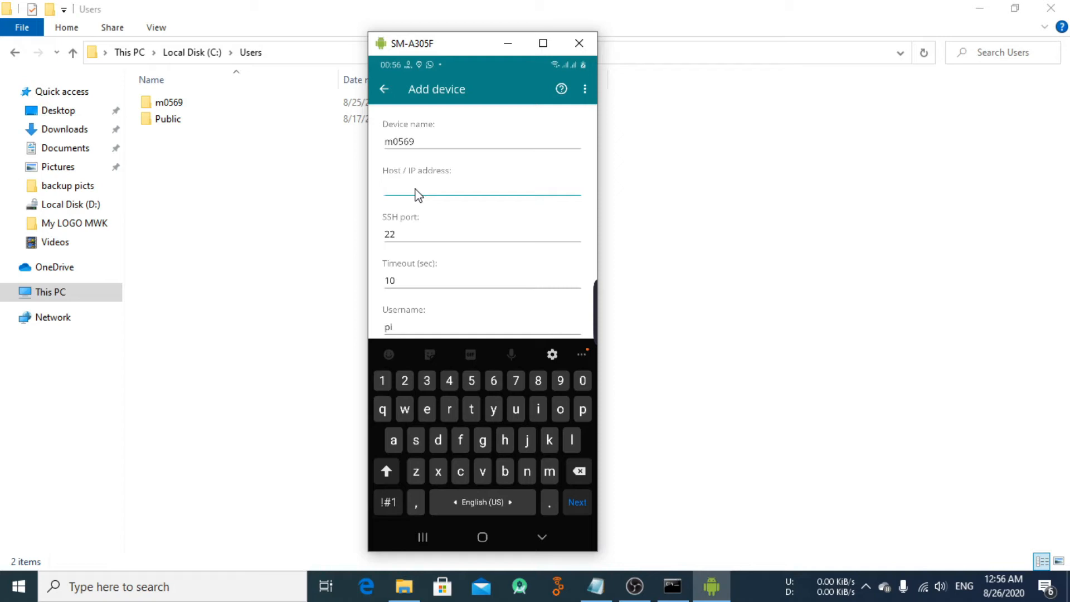
pyautogui.write('192.168.43.171')
pyautogui.hotkey('alt', 'Tab')
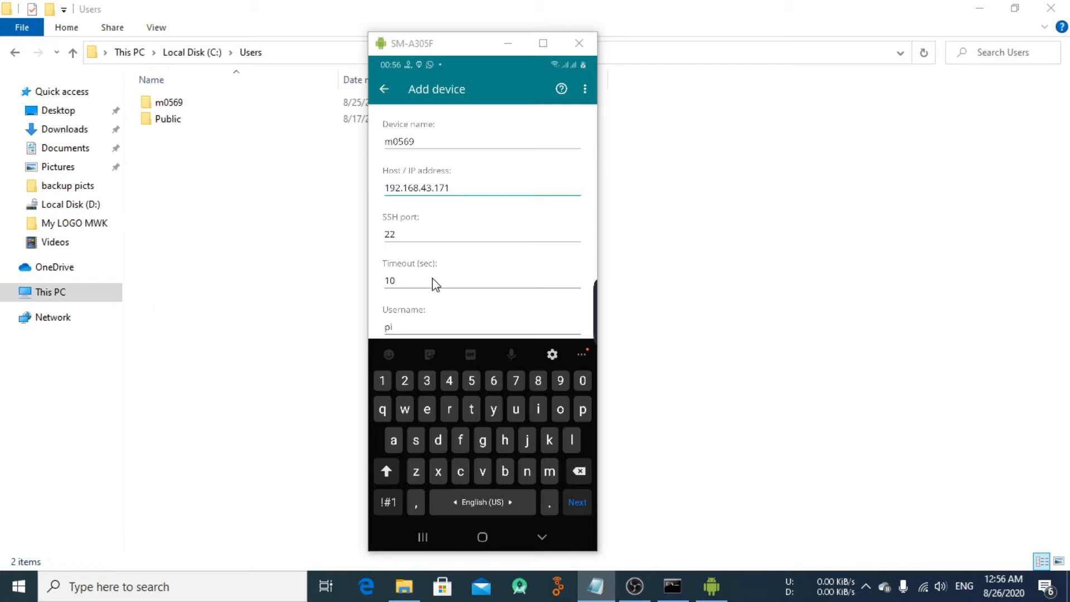
# - Replace the default username of the new device with m0569
pyautogui.click(541, 536)
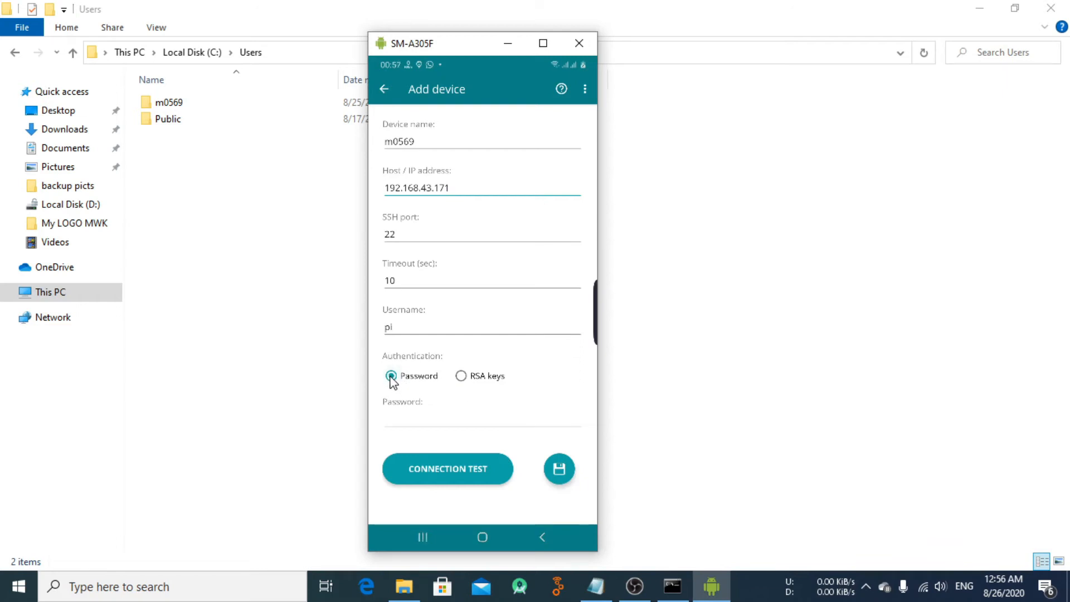
pyautogui.click(398, 329)
pyautogui.press('BackSpace')
pyautogui.press('BackSpace')
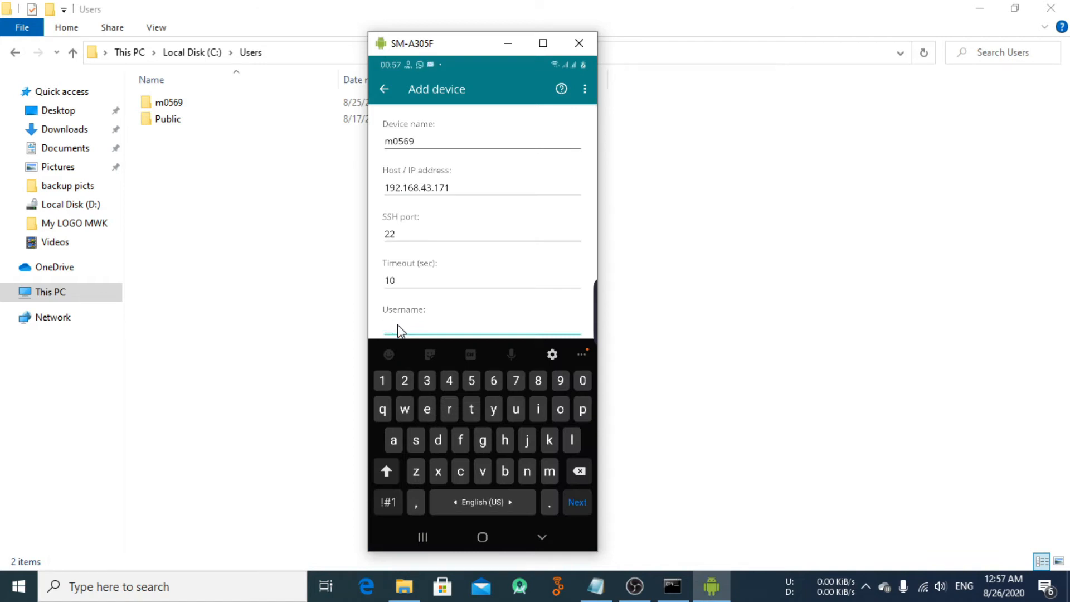
pyautogui.write('m0569')
pyautogui.click(541, 537)
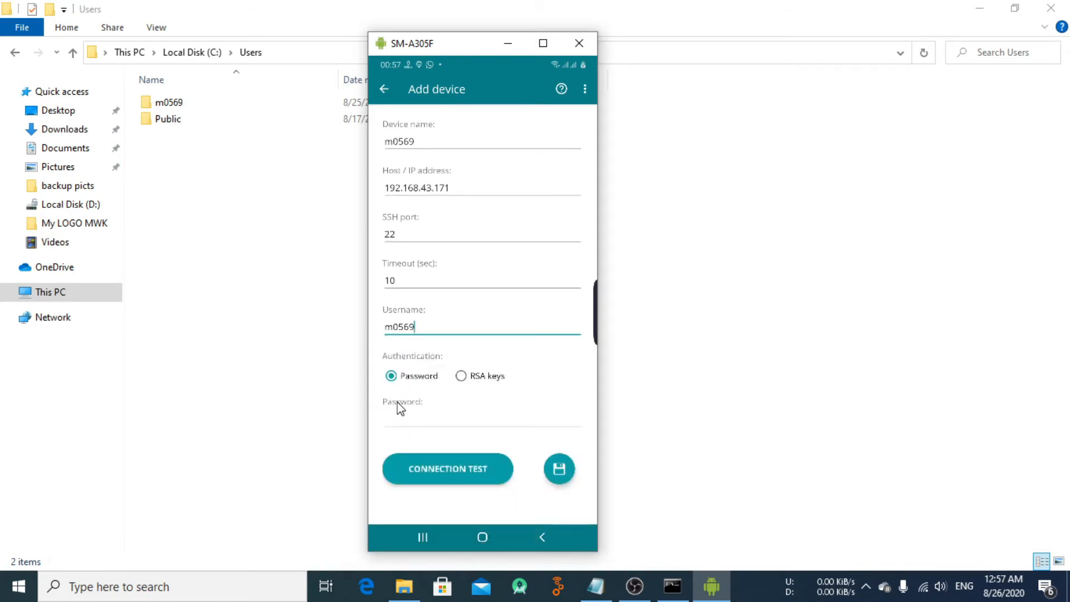
# - Try to enter the account password in the new device's Password field, clearing the entry again
pyautogui.click(412, 416)
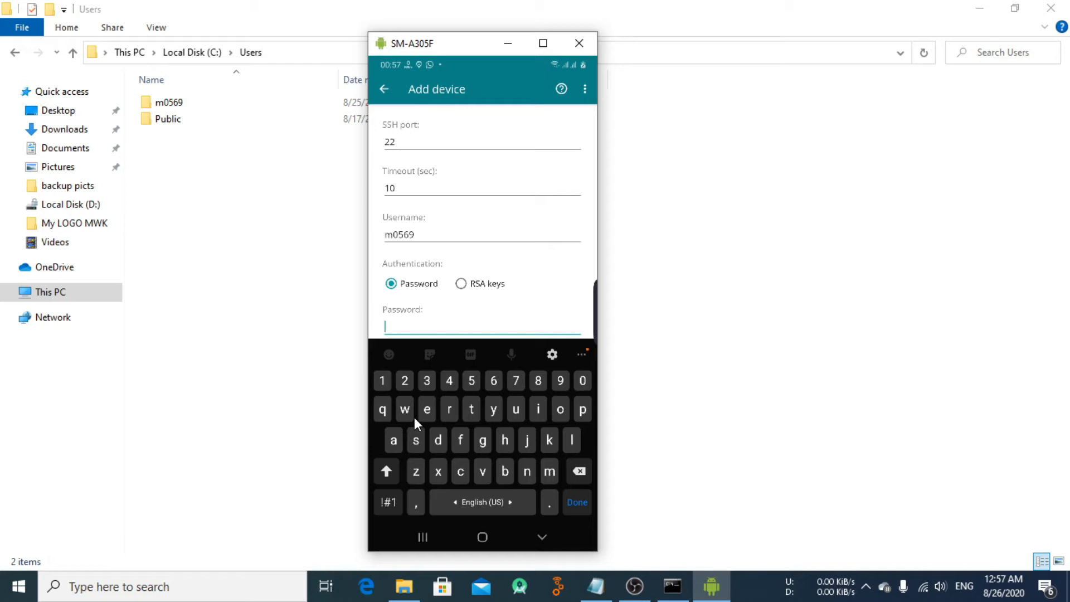
pyautogui.write('m')
pyautogui.press('BackSpace')
pyautogui.click(541, 536)
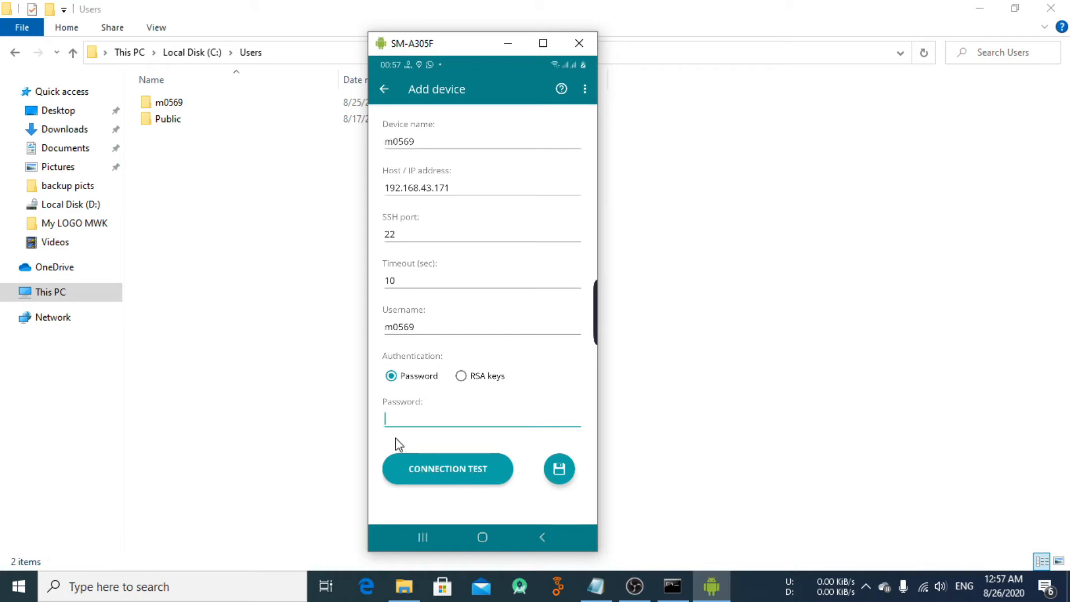
# - Leave the new device form and open the m0569 device to examine its list of functions, returning to the device list
pyautogui.click(383, 88)
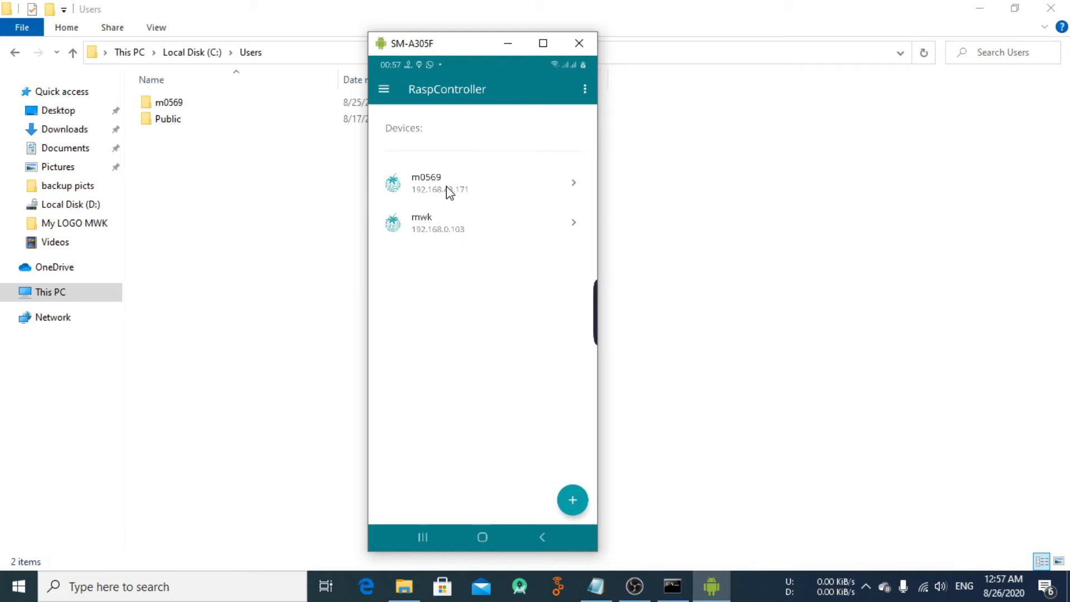
pyautogui.click(445, 184)
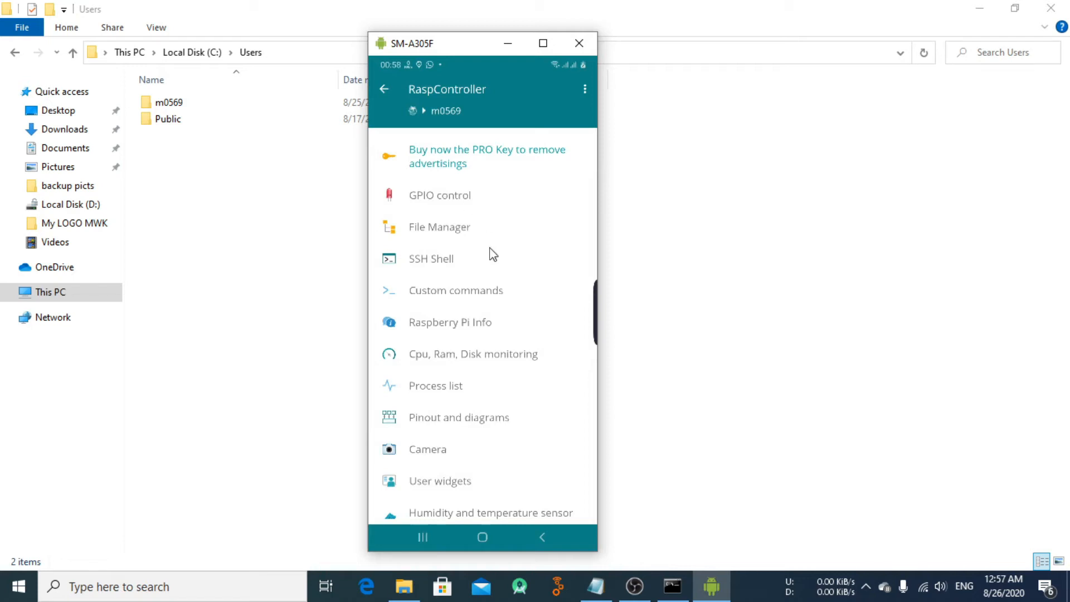
pyautogui.scroll(-5, 486, 334)
pyautogui.scroll(5, 485, 380)
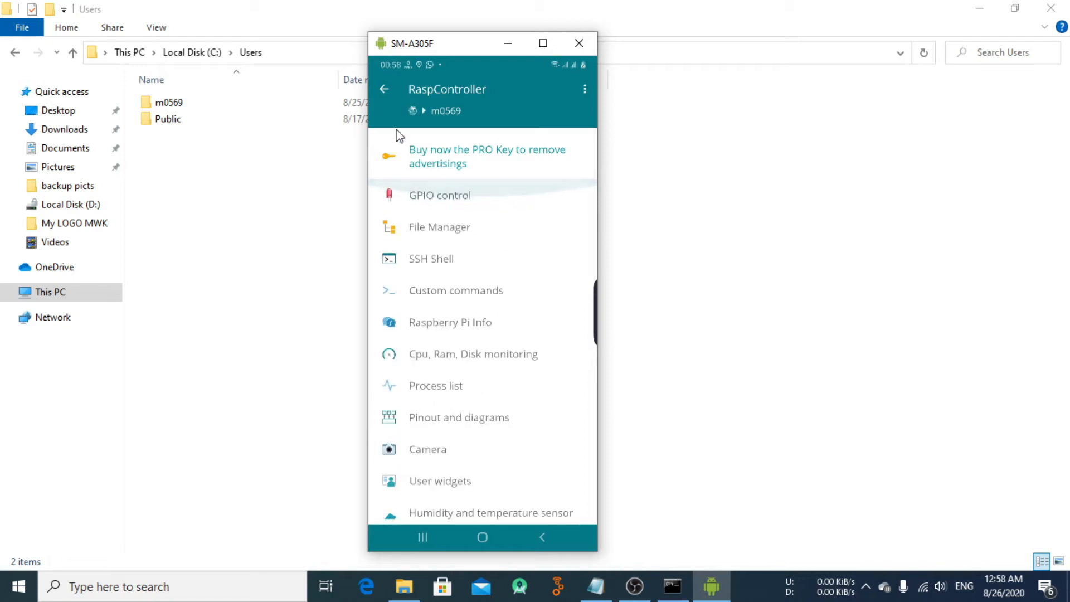
pyautogui.click(383, 89)
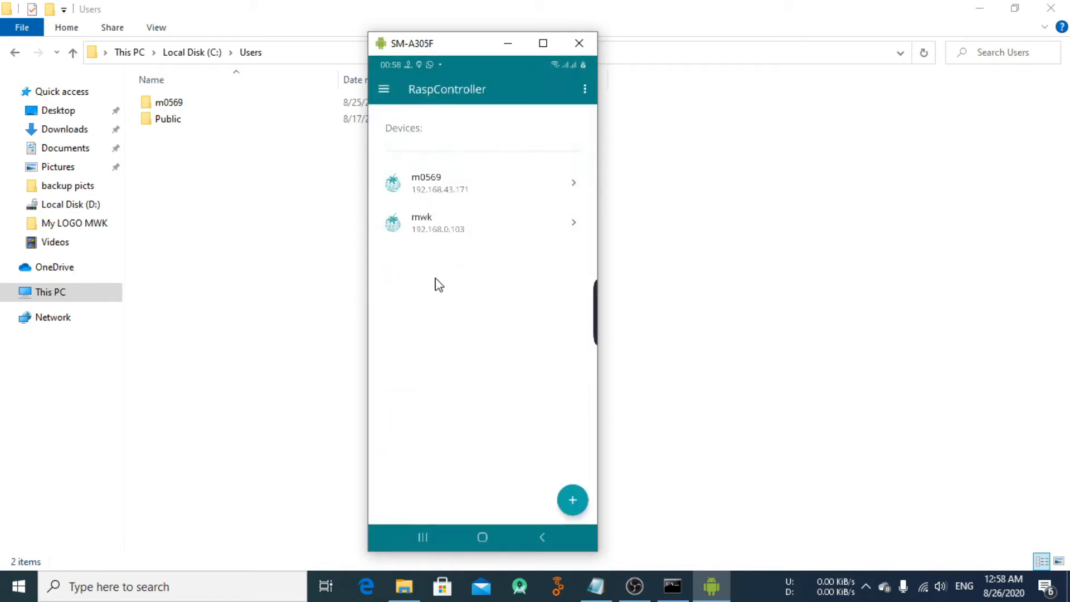
# - Change the m0569 device's username to the incorrect m05693 and save the device
pyautogui.click(456, 184)
pyautogui.click(407, 217)
pyautogui.click(415, 328)
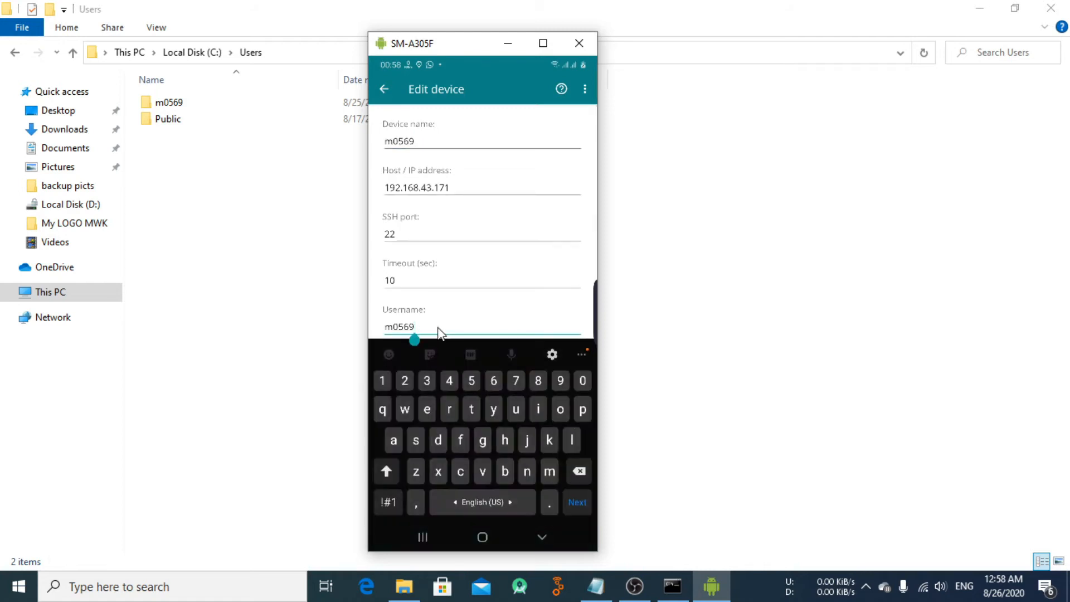
pyautogui.write('3')
pyautogui.click(541, 537)
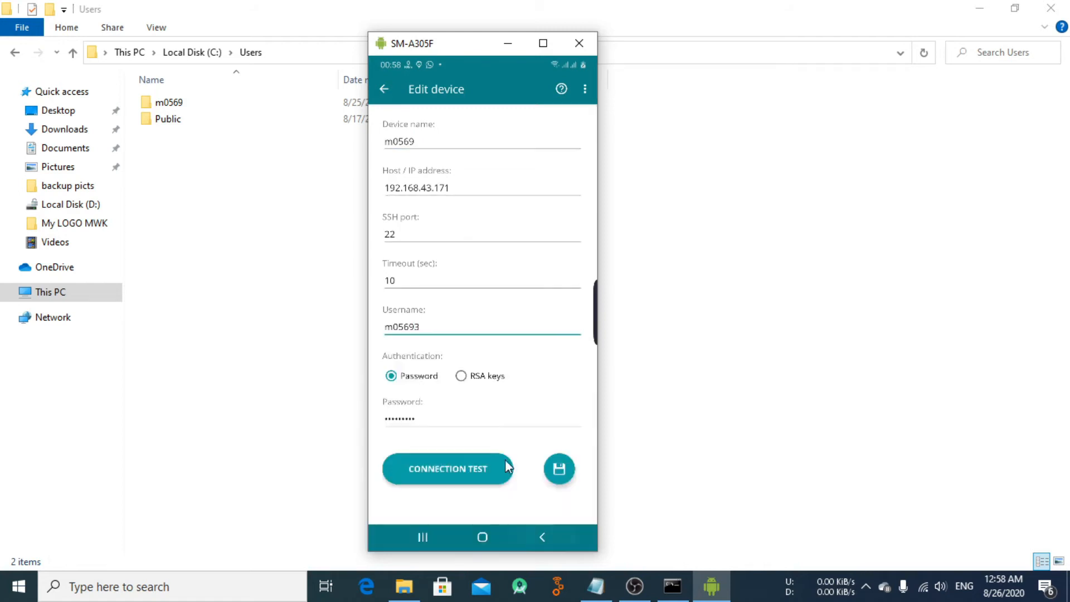
pyautogui.click(559, 467)
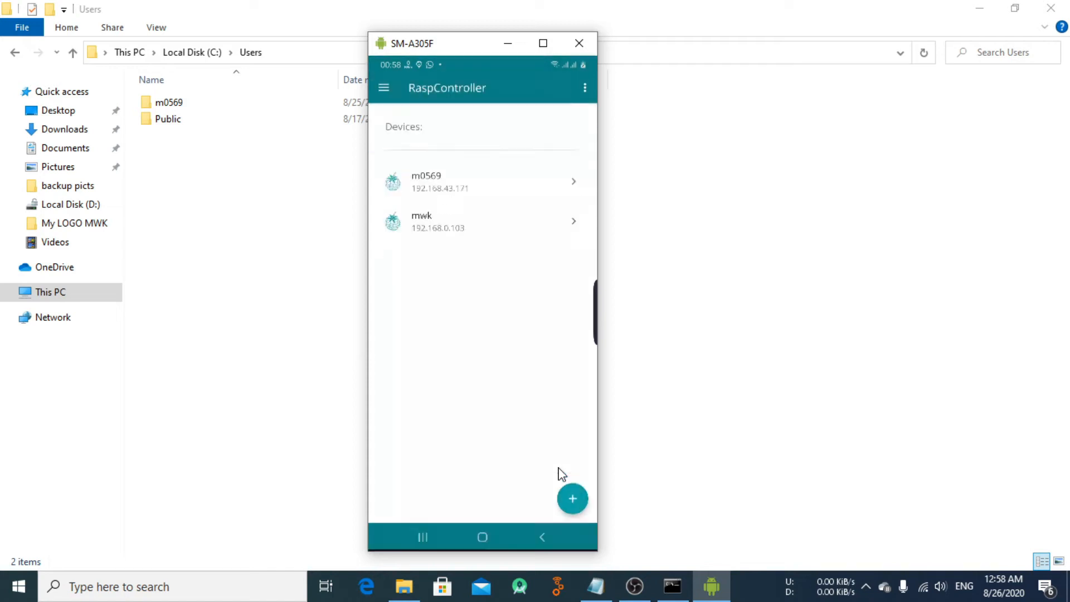
# - Try connecting to the m0569 device with the incorrect username and return to the device list
pyautogui.click(438, 181)
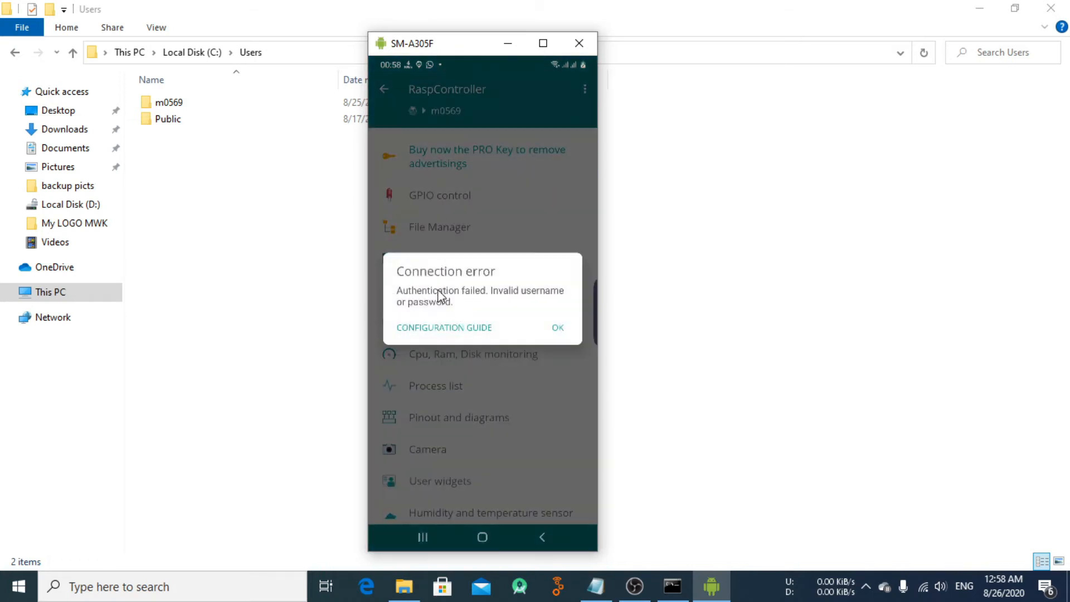
pyautogui.click(557, 329)
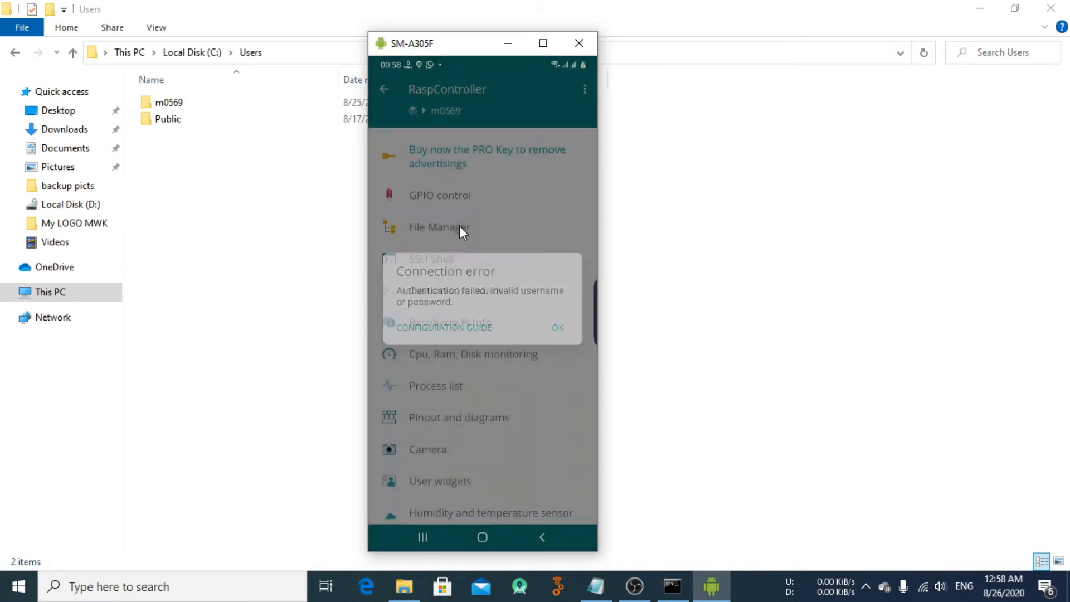
pyautogui.click(383, 89)
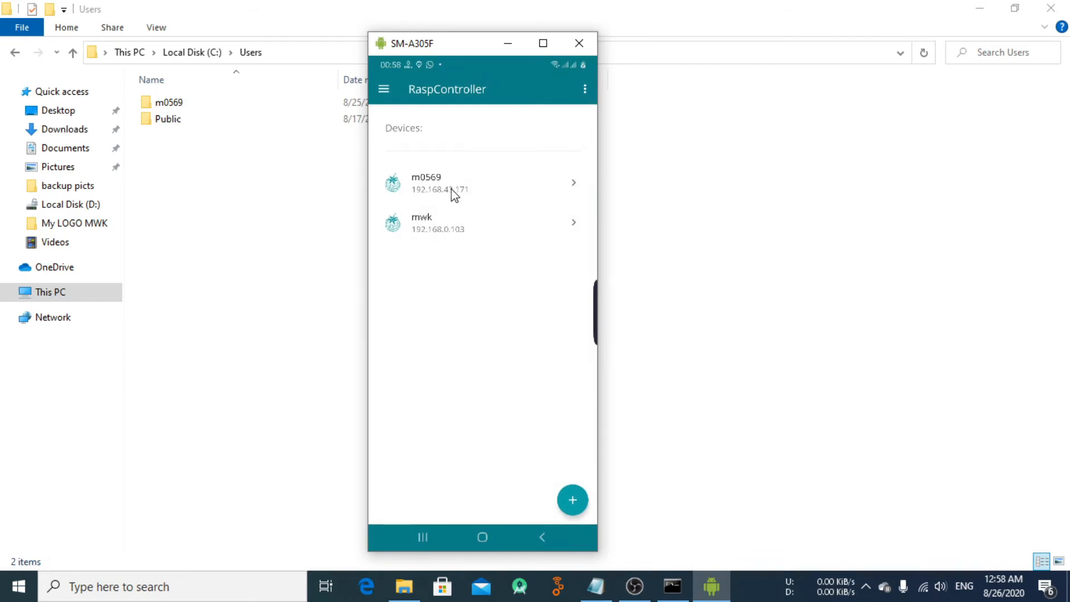
# - Set the m0569 device's username back to m0569 and save the device
pyautogui.click(493, 192)
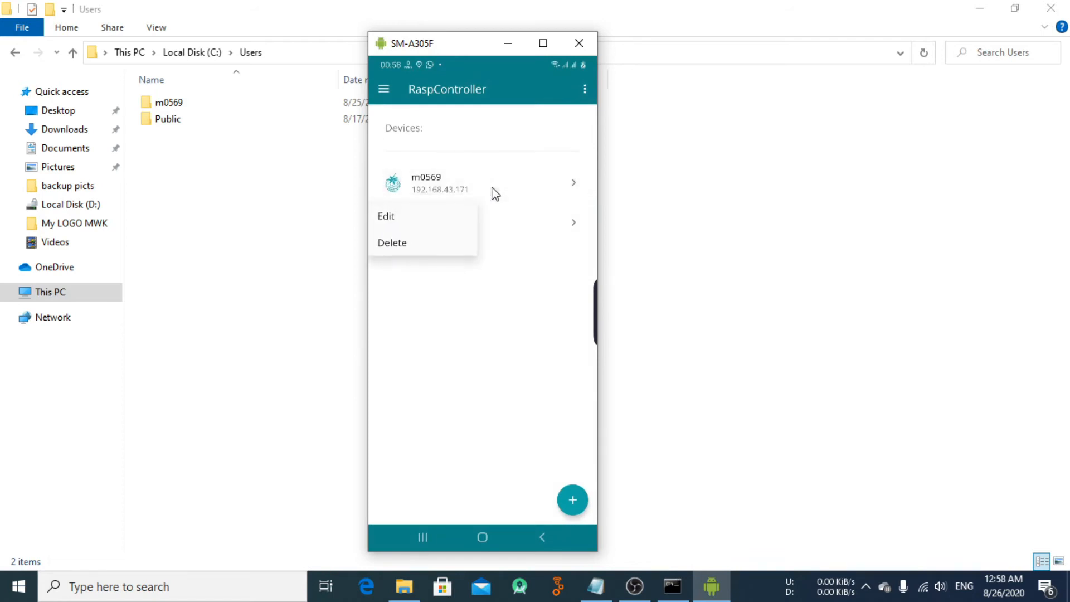
pyautogui.click(421, 218)
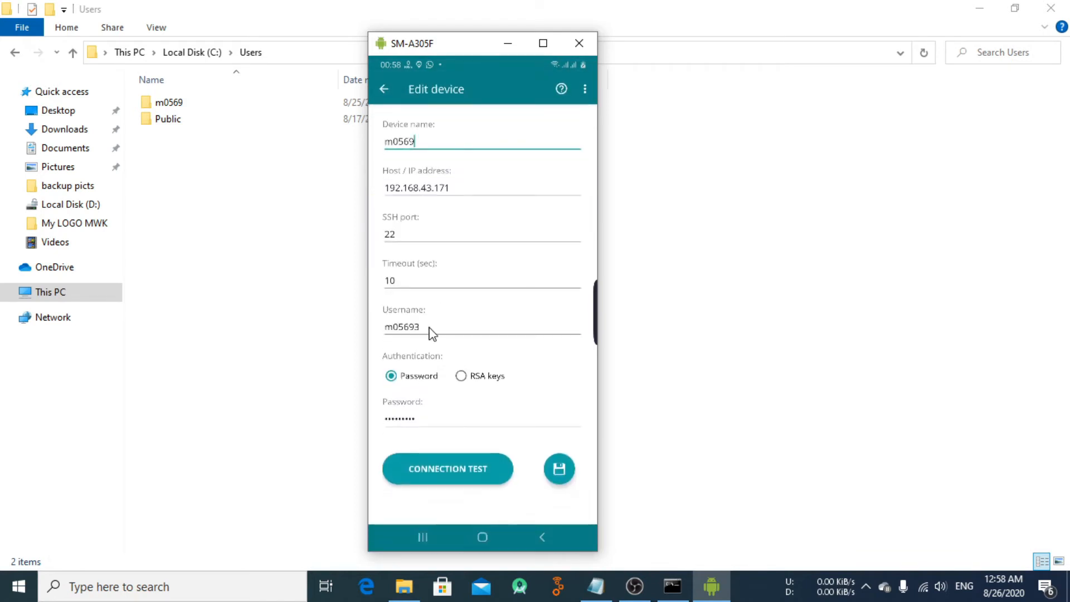
pyautogui.click(430, 332)
pyautogui.press('BackSpace')
pyautogui.click(545, 536)
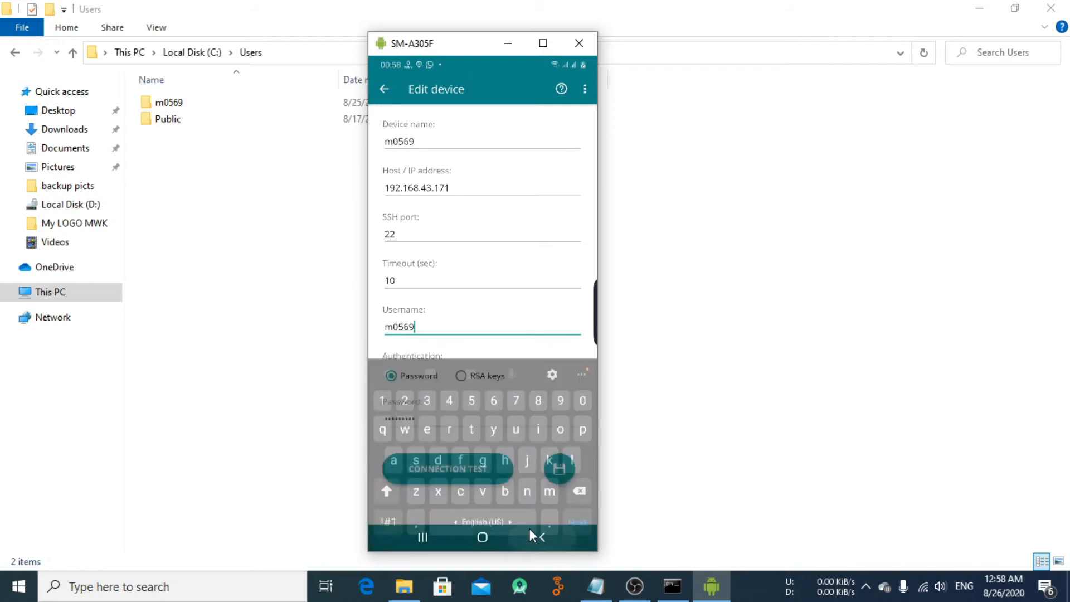
pyautogui.click(559, 473)
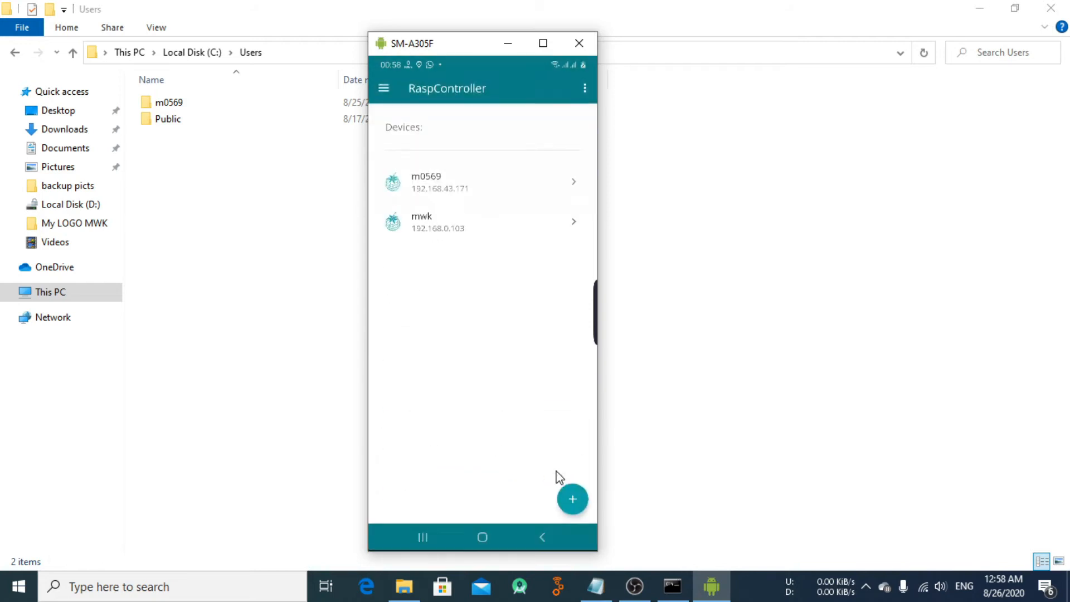
# - Connect to the m0569 device and examine the functions offered for it
pyautogui.click(450, 190)
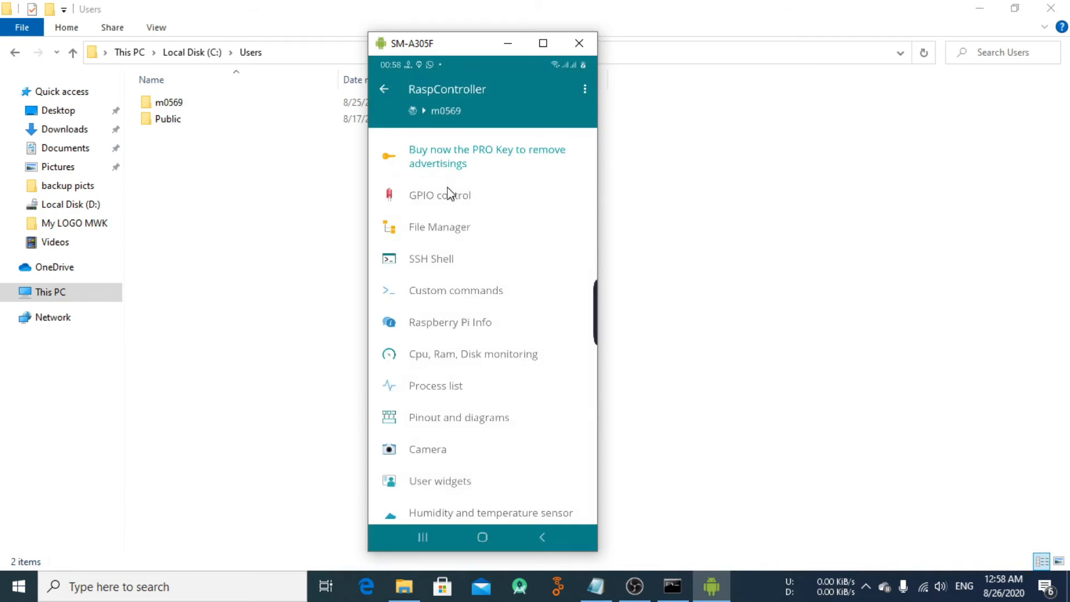
pyautogui.scroll(-6, 485, 341)
pyautogui.scroll(4, 486, 373)
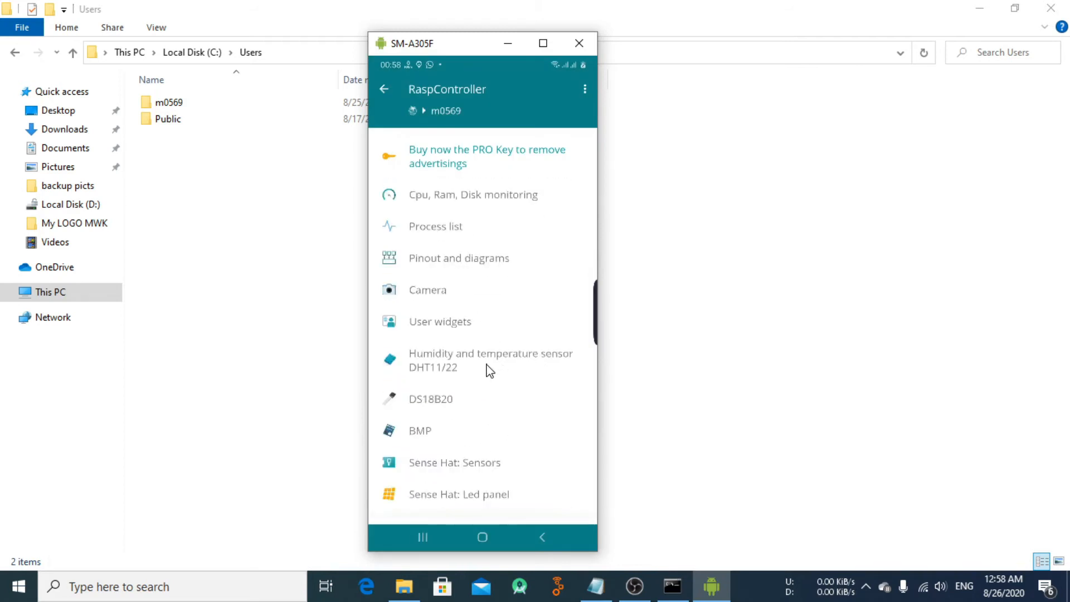
pyautogui.scroll(1, 490, 371)
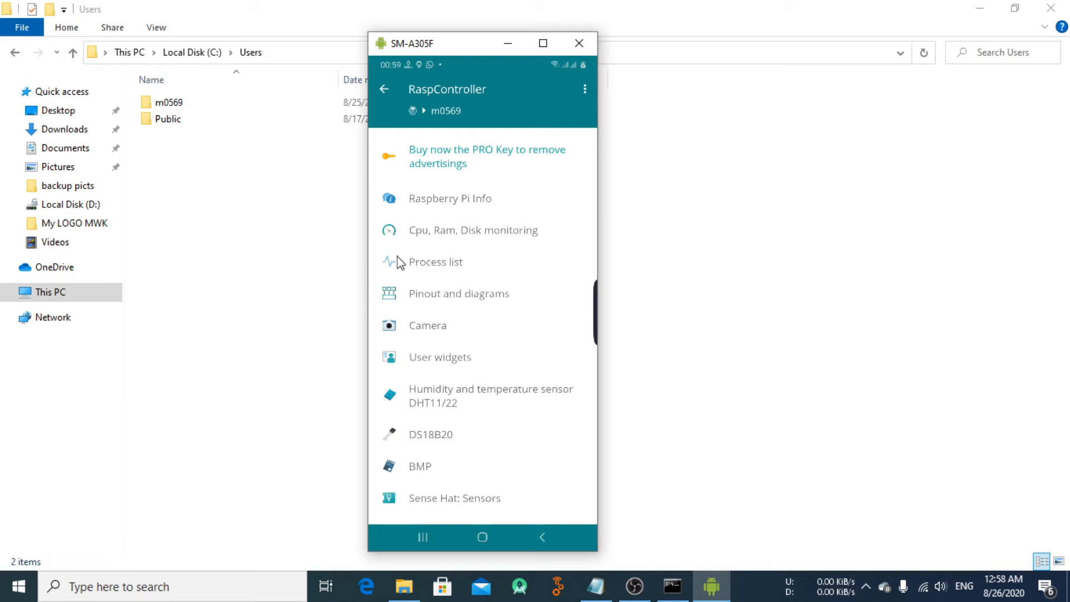
pyautogui.scroll(1, 454, 333)
pyautogui.scroll(2, 454, 332)
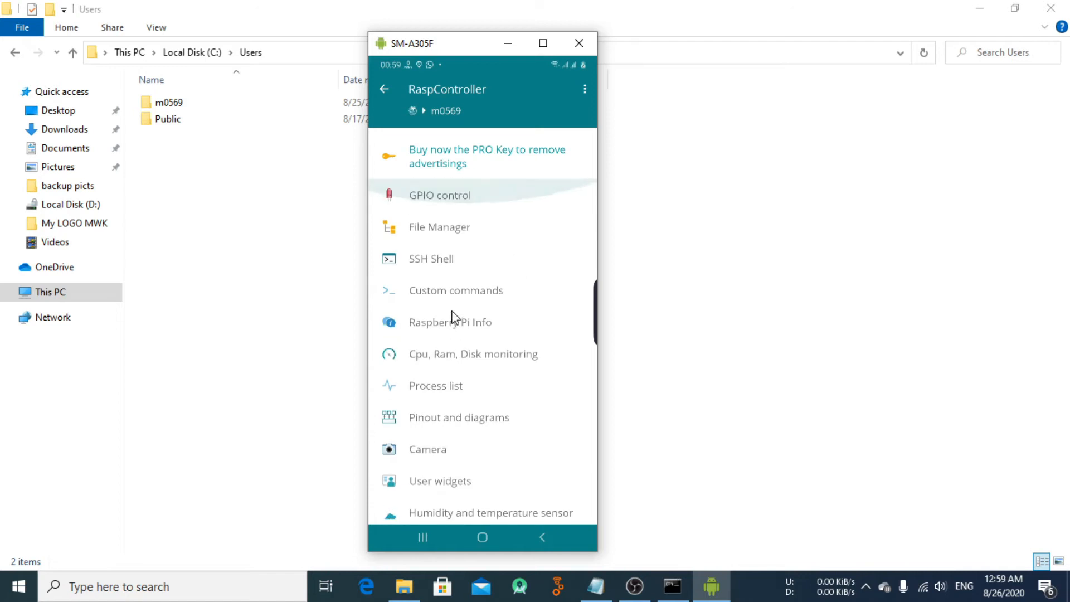
# - Open the SSH Shell of the m0569 device, run the dir command in its user folder, and return to the function list
pyautogui.click(438, 262)
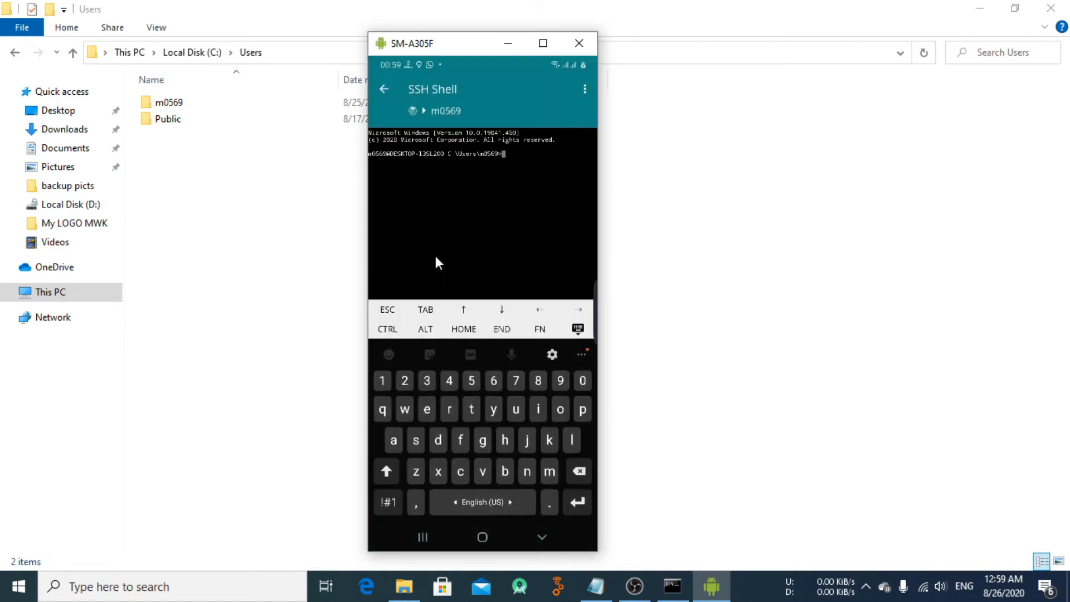
pyautogui.click(540, 537)
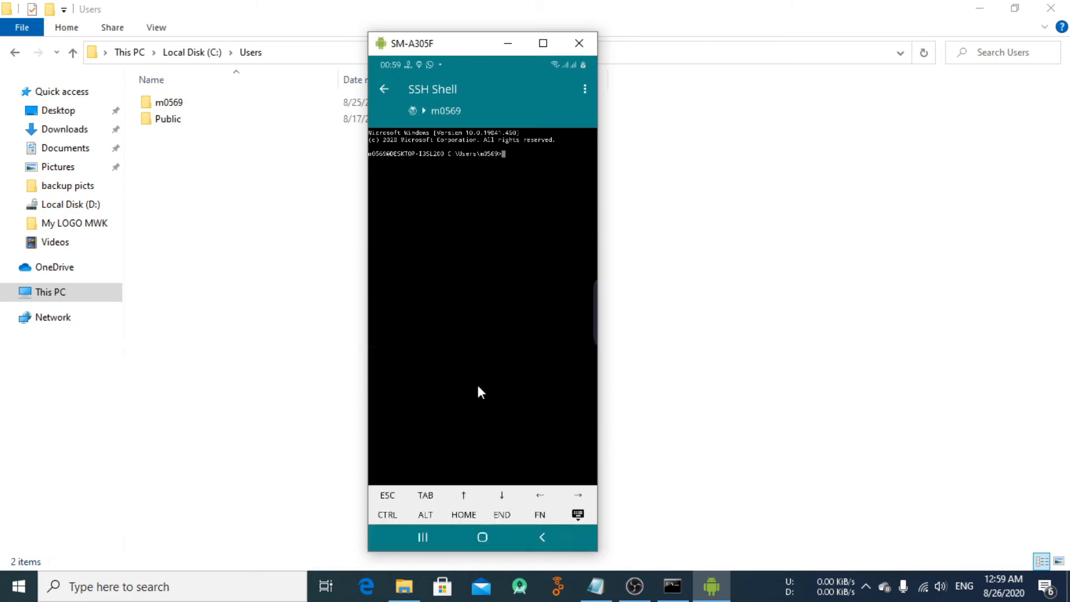
pyautogui.click(485, 153)
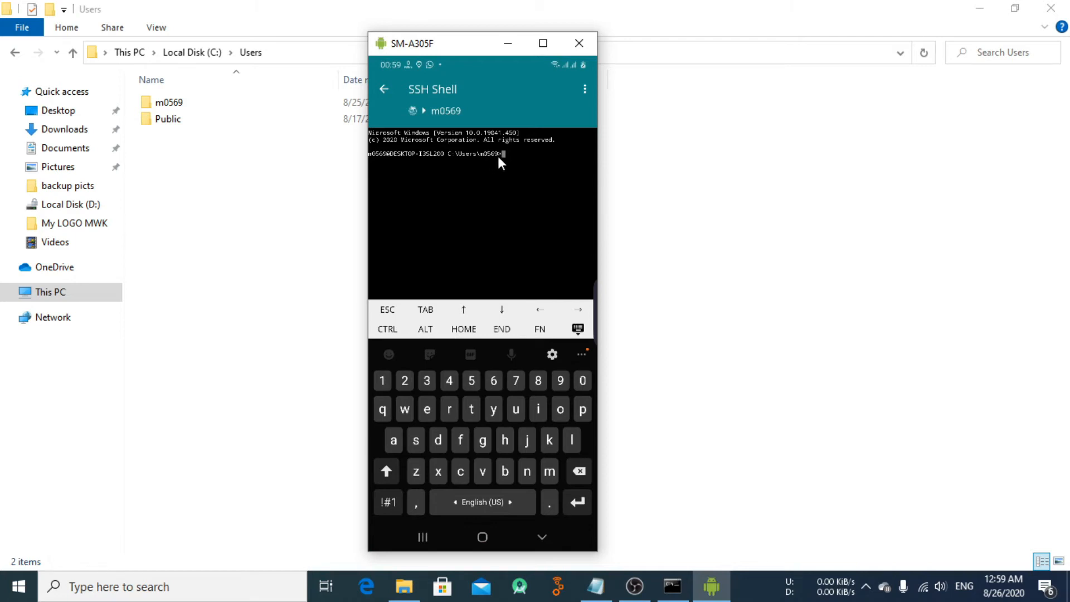
pyautogui.click(570, 440)
pyautogui.click(577, 464)
pyautogui.click(443, 440)
pyautogui.click(536, 410)
pyautogui.click(448, 409)
pyautogui.click(578, 501)
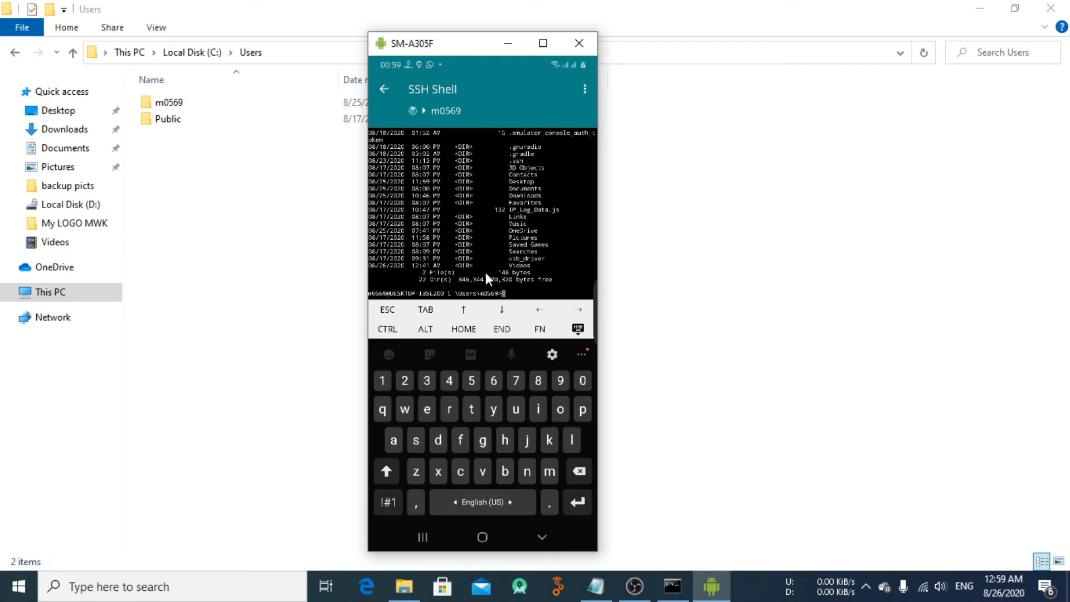
pyautogui.click(382, 89)
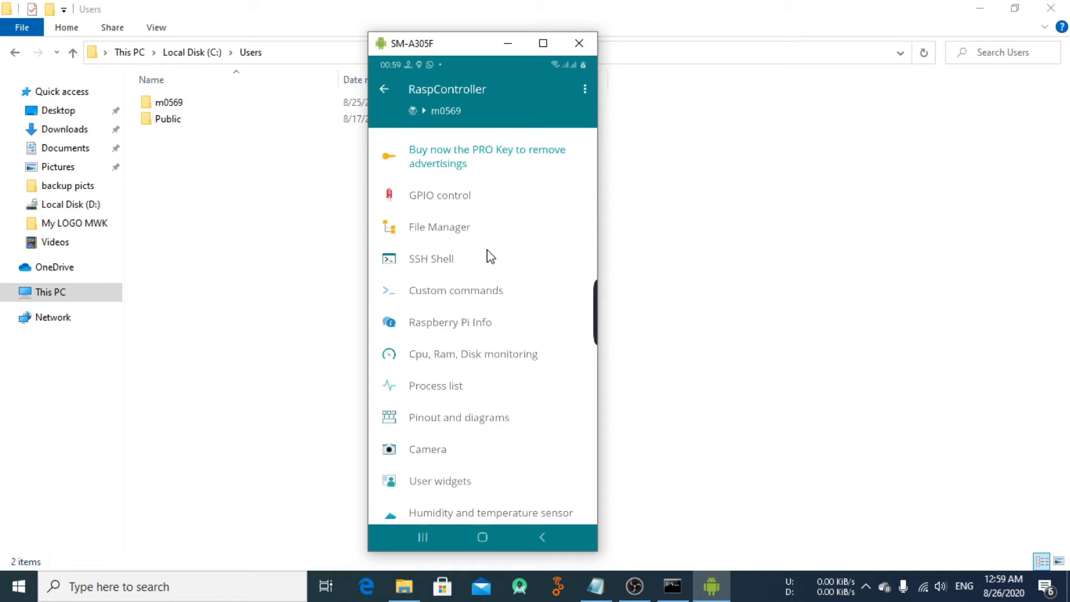
pyautogui.hotkey('alt', 'Tab')
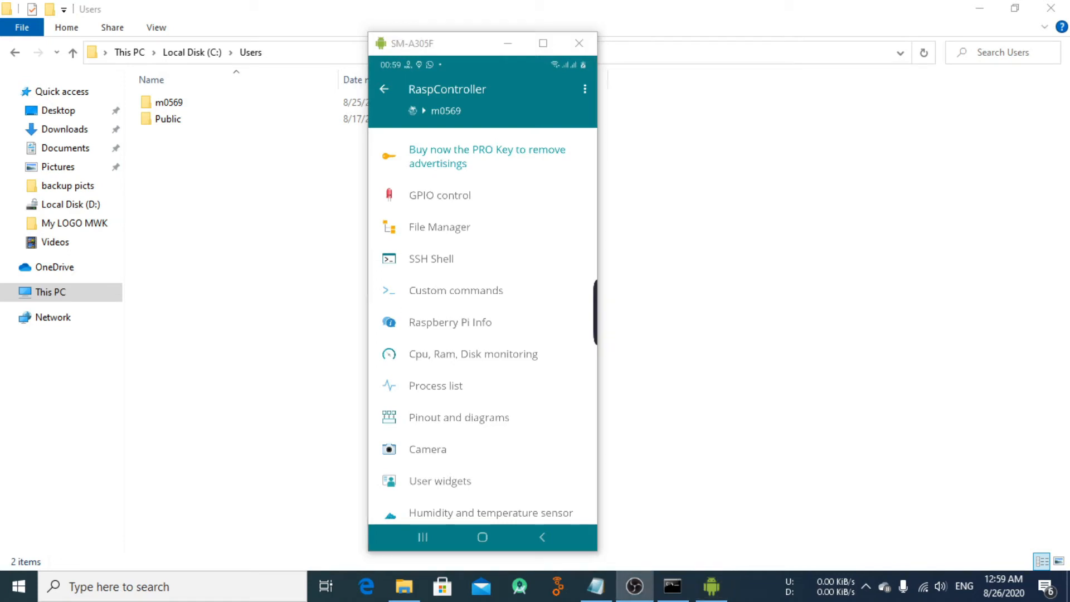
pyautogui.hotkey('alt', 'Tab')
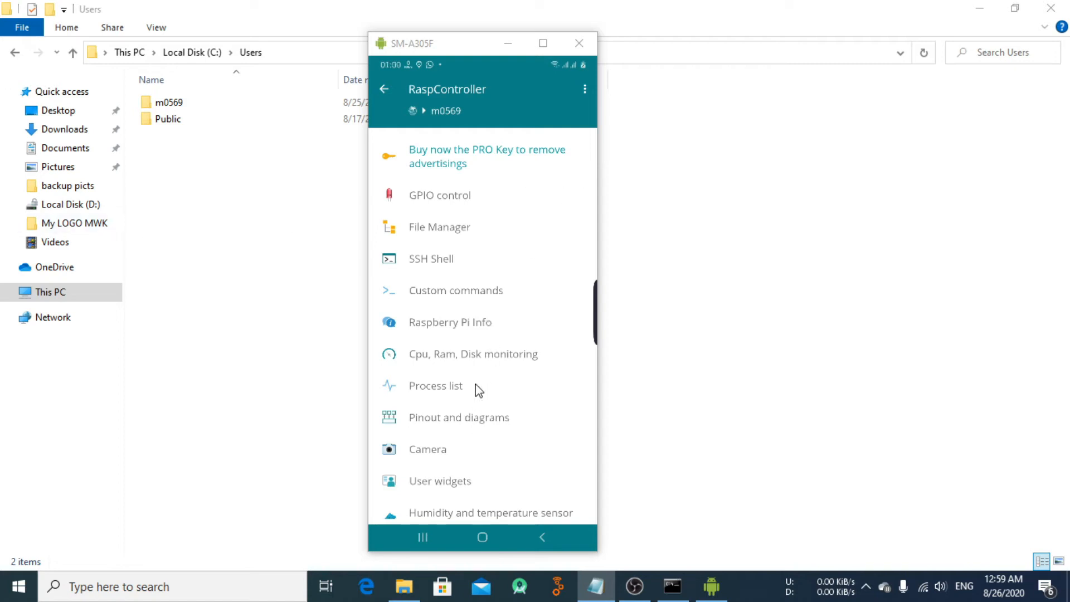
# - Open the Custom commands list of the m0569 device
pyautogui.scroll(-2, 476, 387)
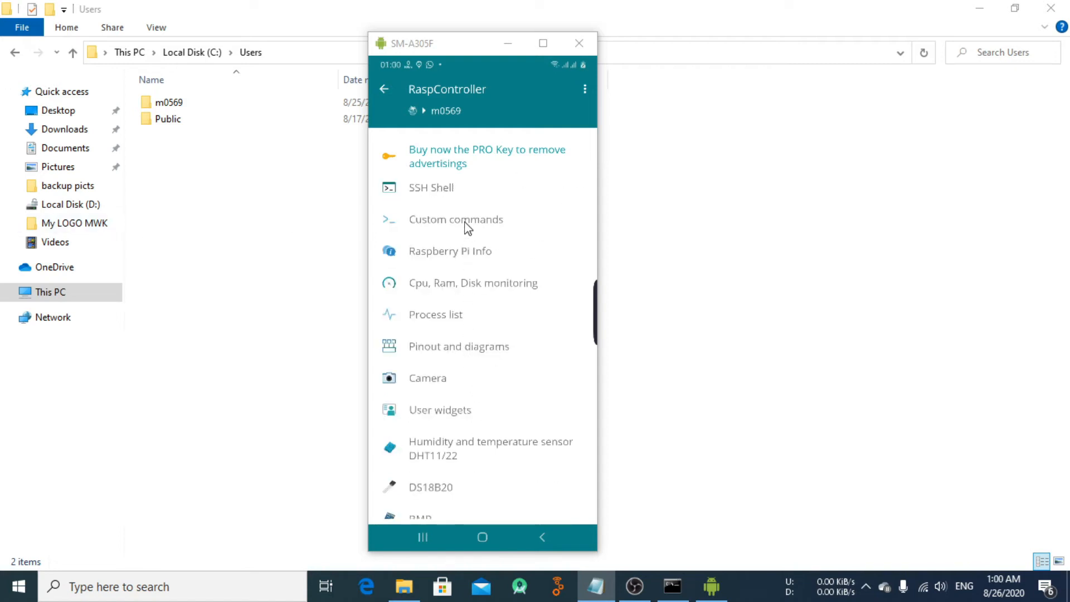
pyautogui.scroll(2, 466, 227)
pyautogui.click(461, 294)
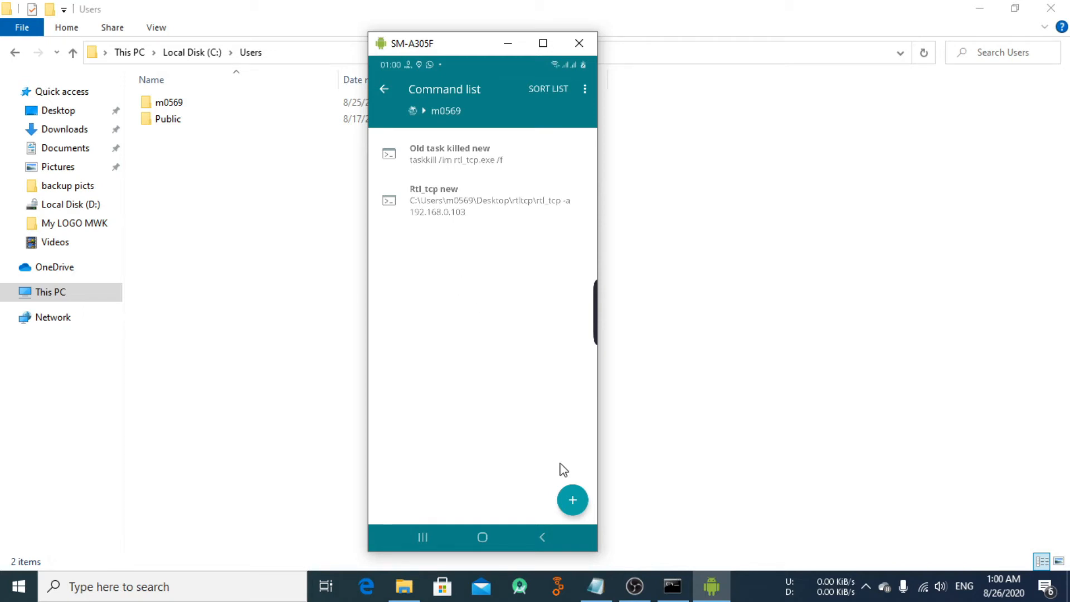
pyautogui.click(573, 499)
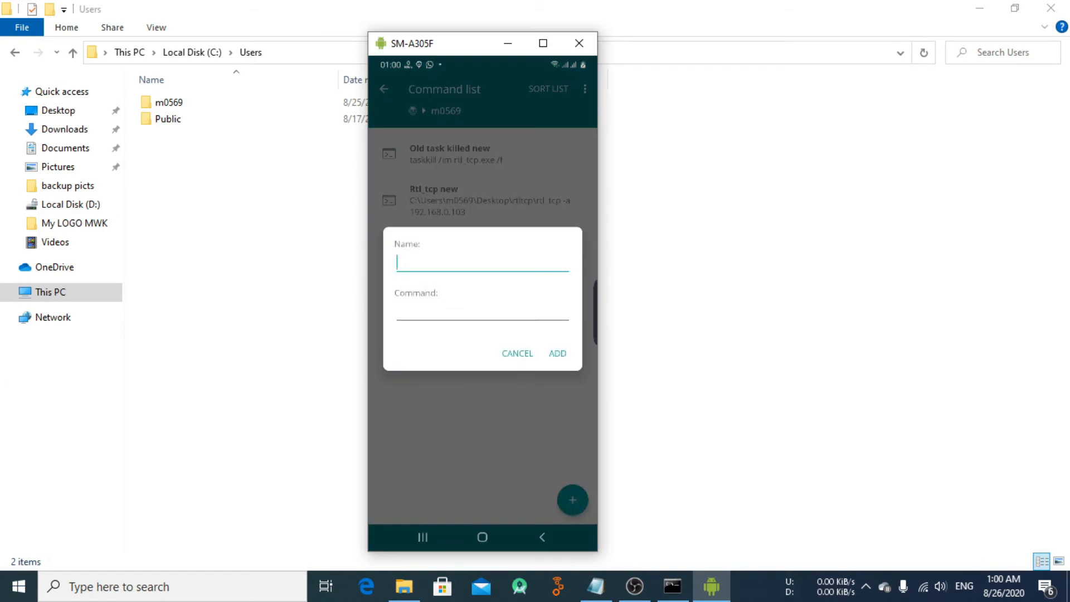
pyautogui.click(595, 587)
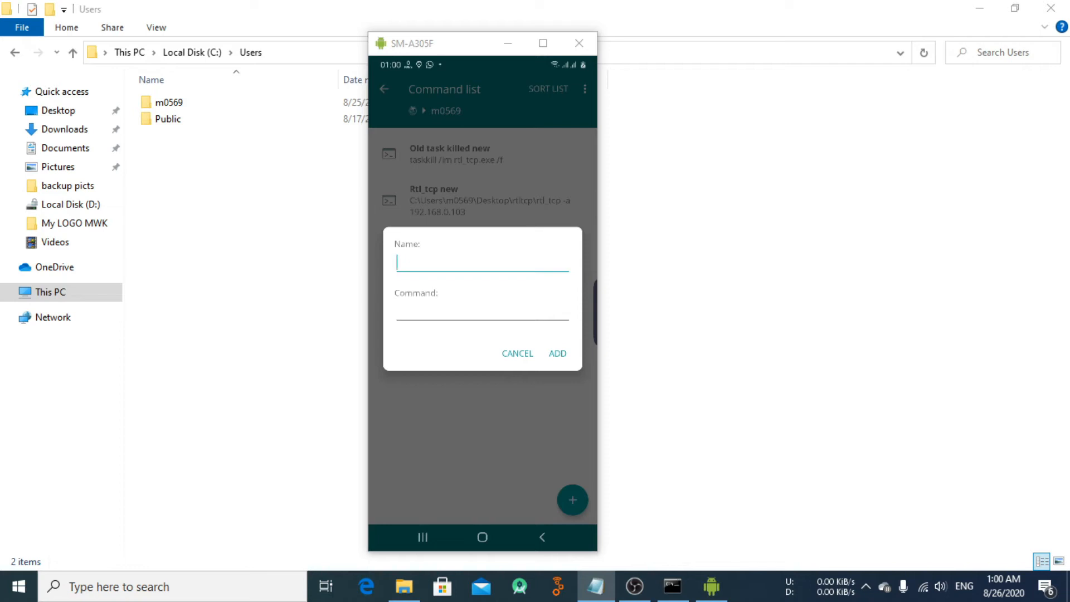
pyautogui.click(422, 261)
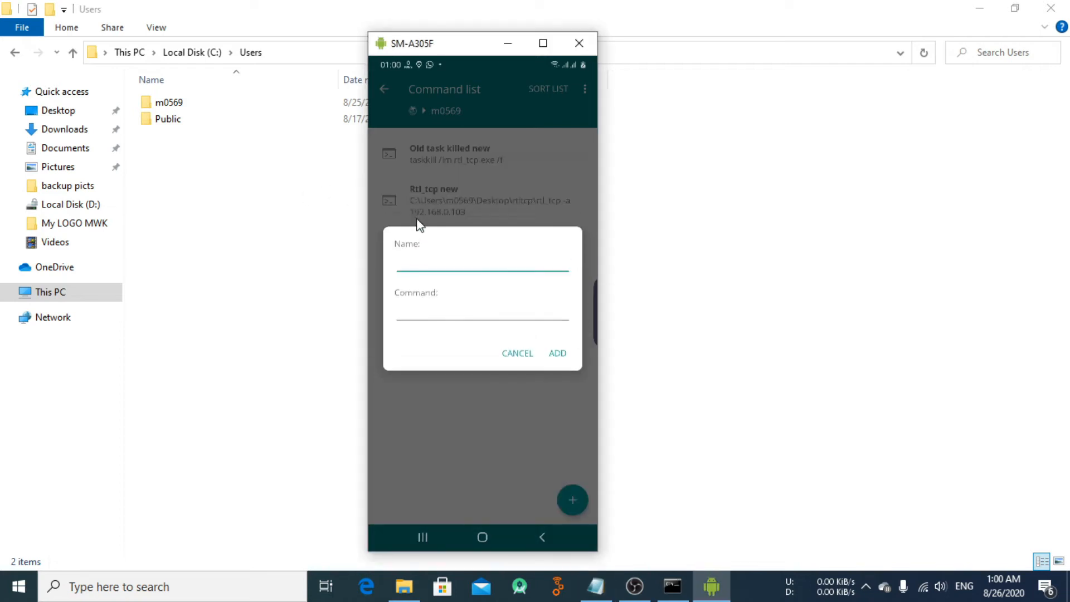
pyautogui.rightClick(421, 265)
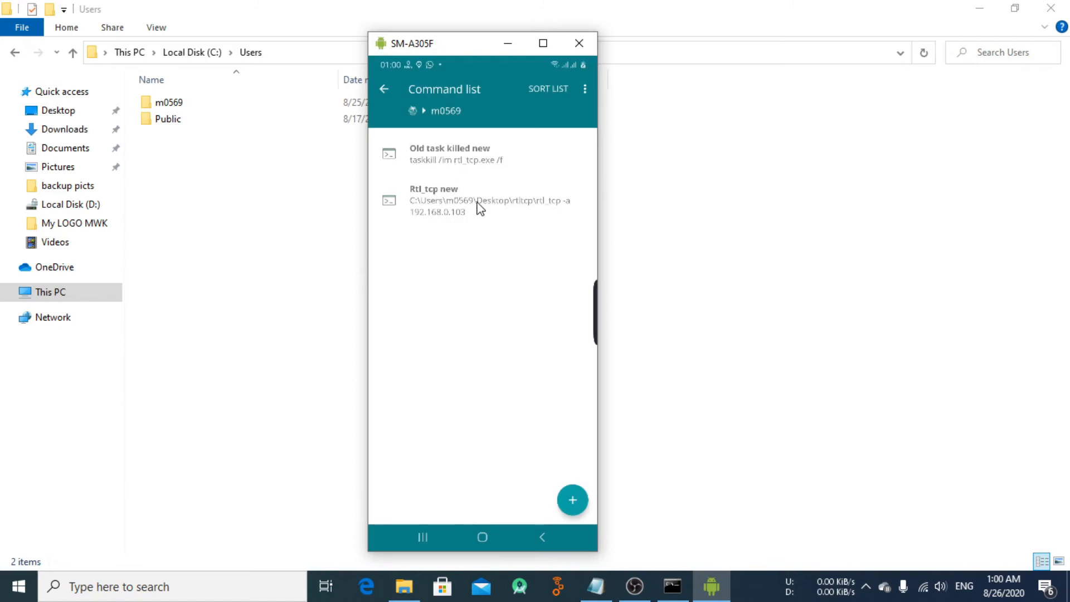
# - Begin a new custom command named rtl_tcp with the program path C:\Users\m0569\Desktop\rtltcp\rtl_tcp
pyautogui.click(572, 499)
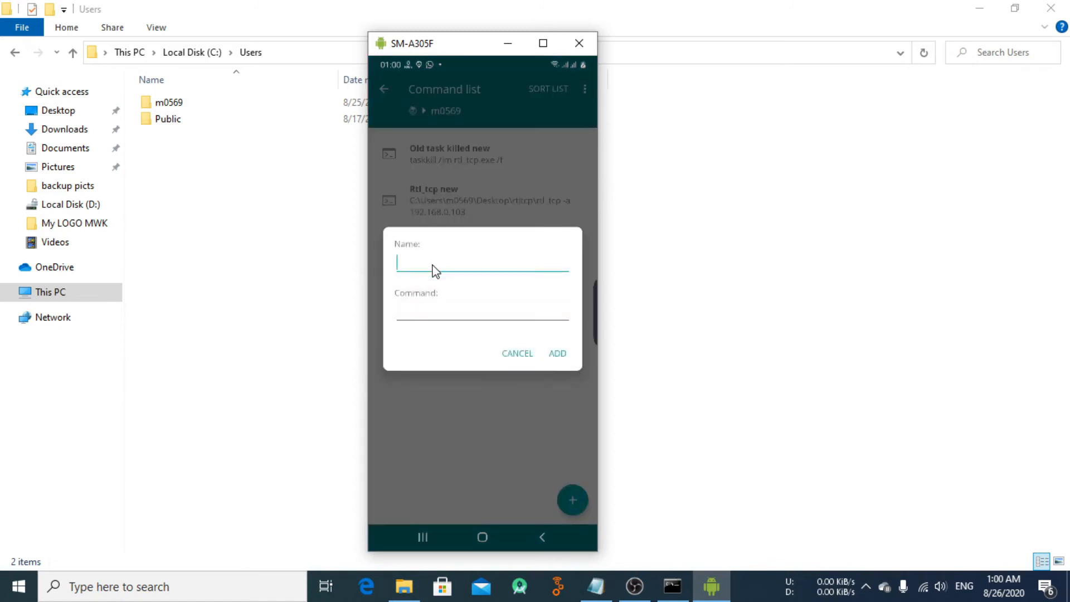
pyautogui.write('rtl_tcp')
pyautogui.click(442, 313)
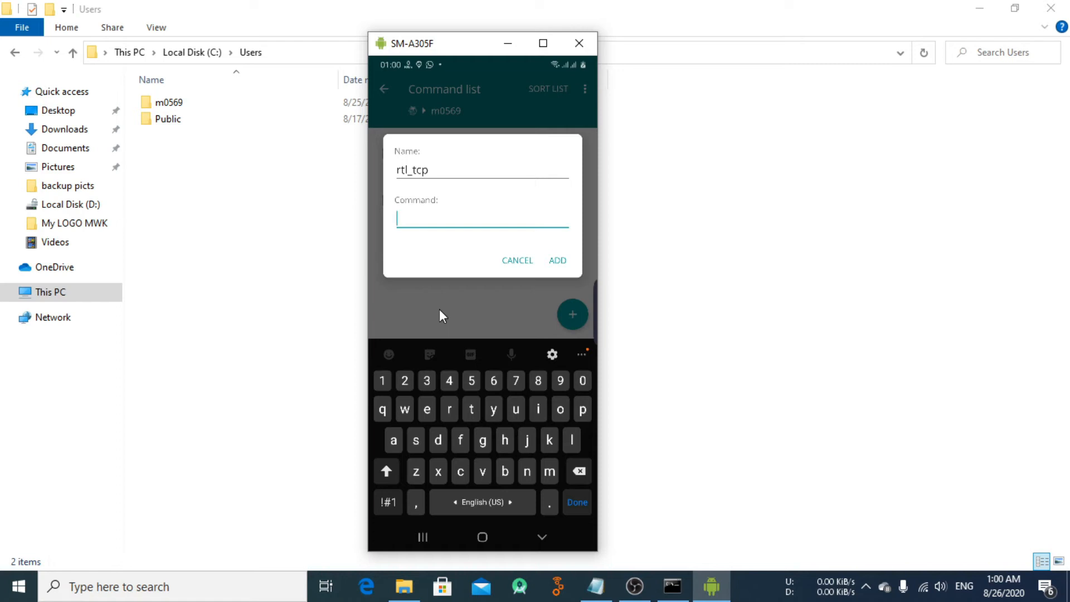
pyautogui.write('C:\\Users\\')
pyautogui.write('m0569\\')
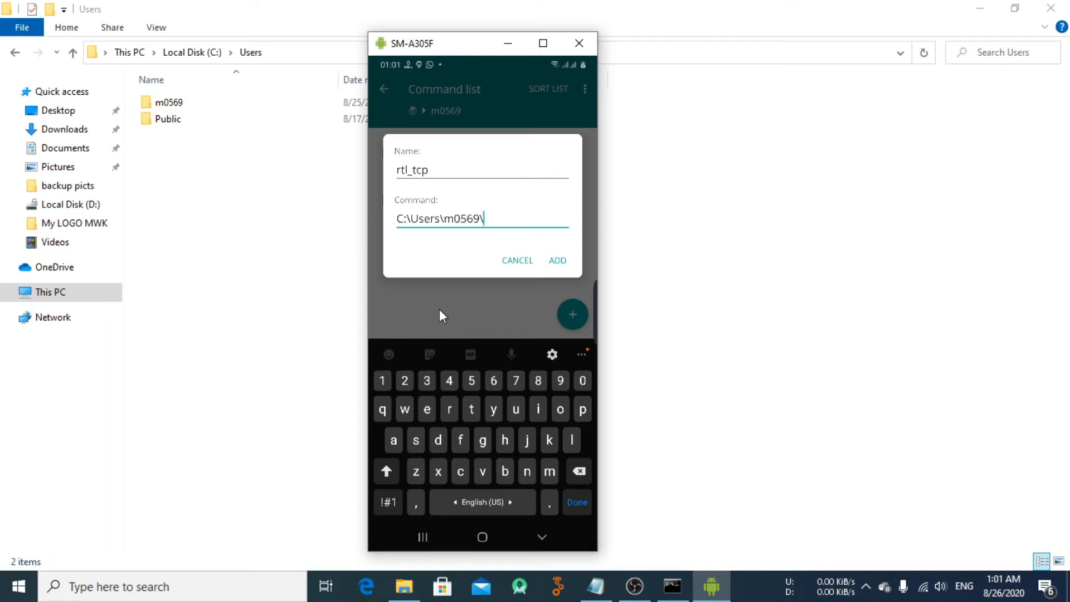
pyautogui.write('Desktop')
pyautogui.write('\\rtltcp\\')
pyautogui.write('rtl')
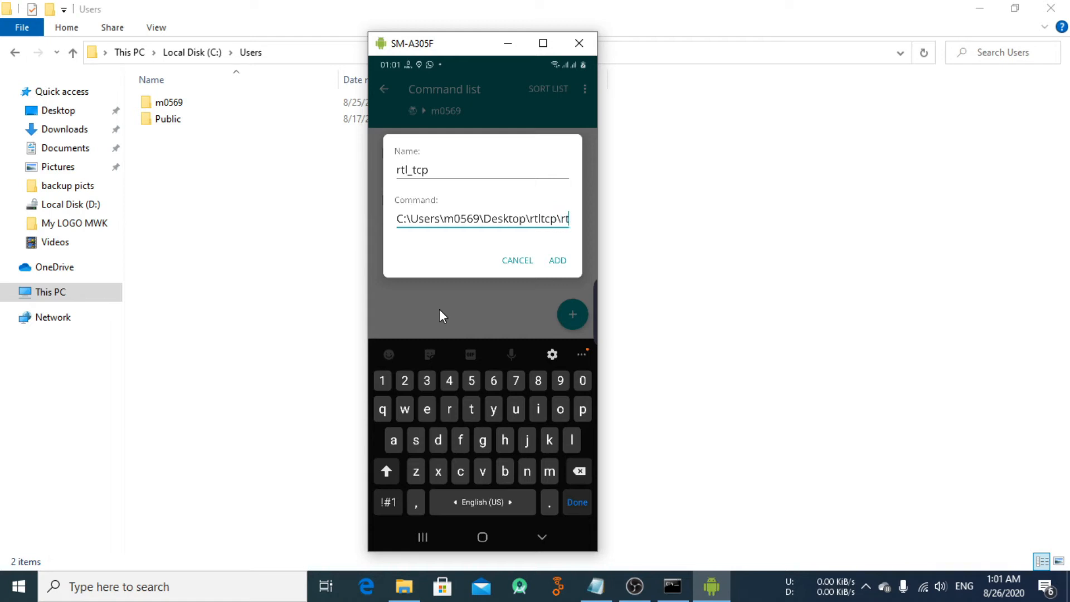
pyautogui.write('_tcp')
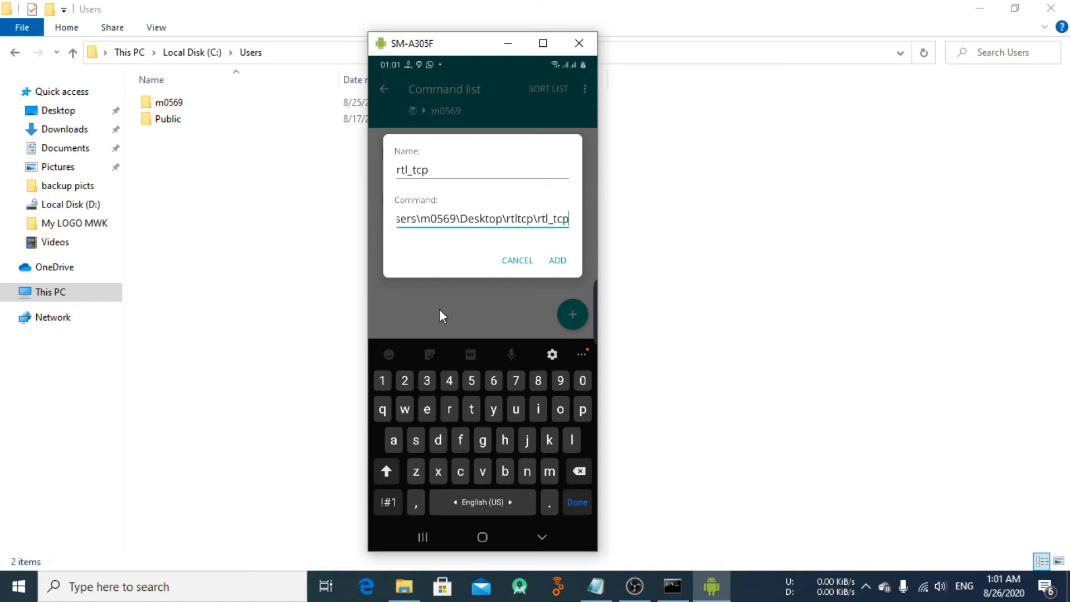
# - Append the option -a 192.168.43.171 to the rtl_tcp command draft and cancel the entry without adding it
pyautogui.write(' -')
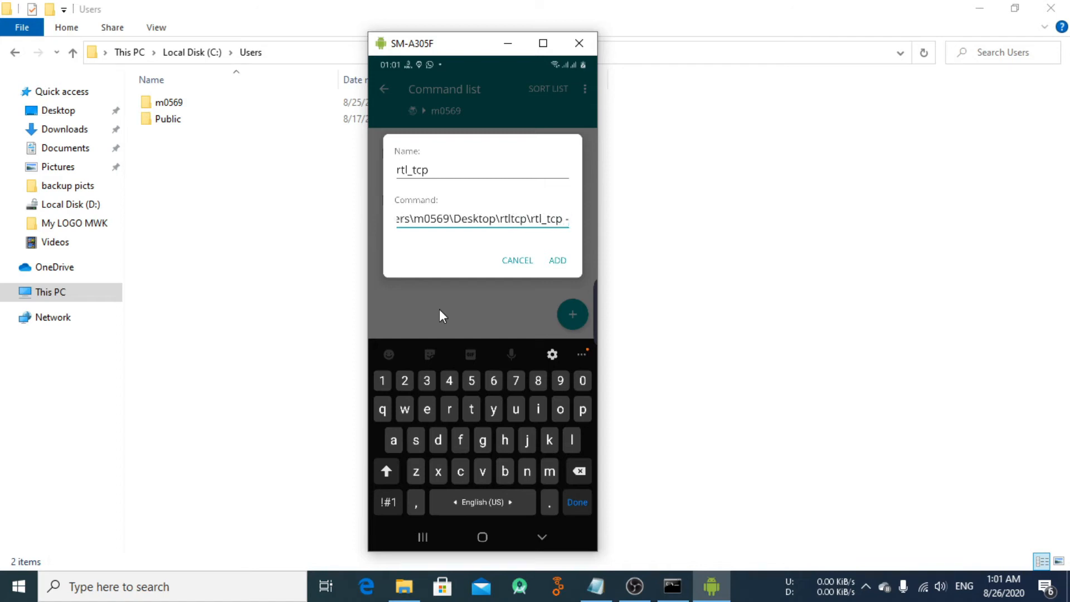
pyautogui.write('a 192.')
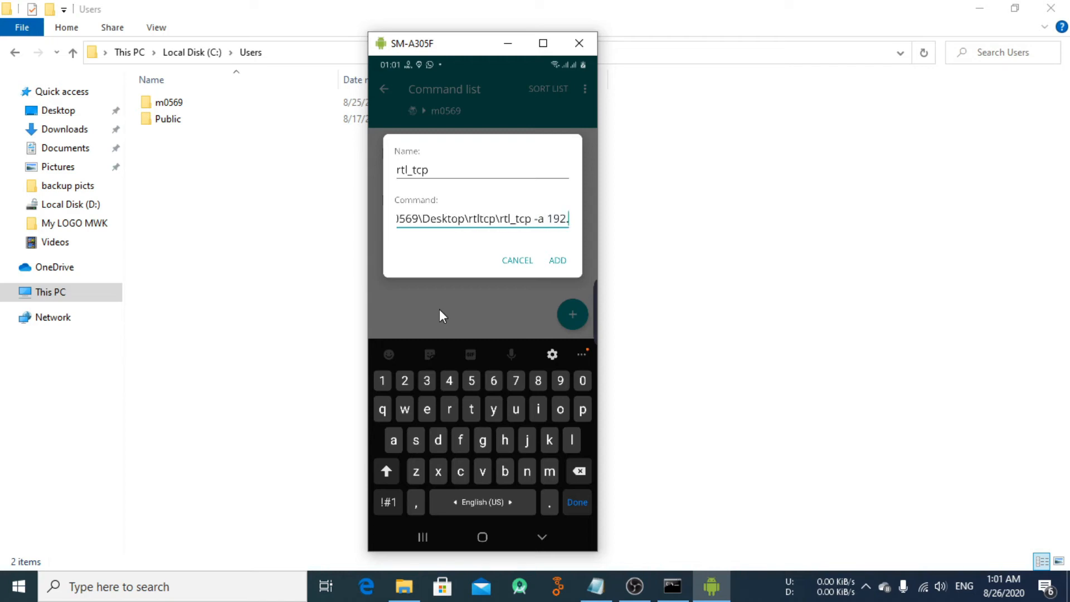
pyautogui.write('168.')
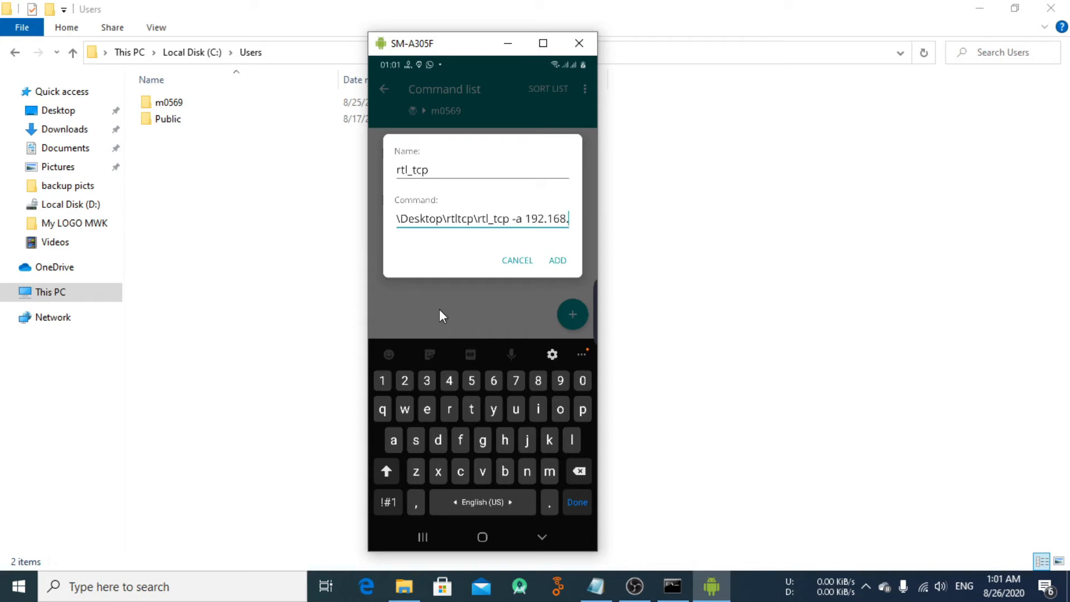
pyautogui.write('43')
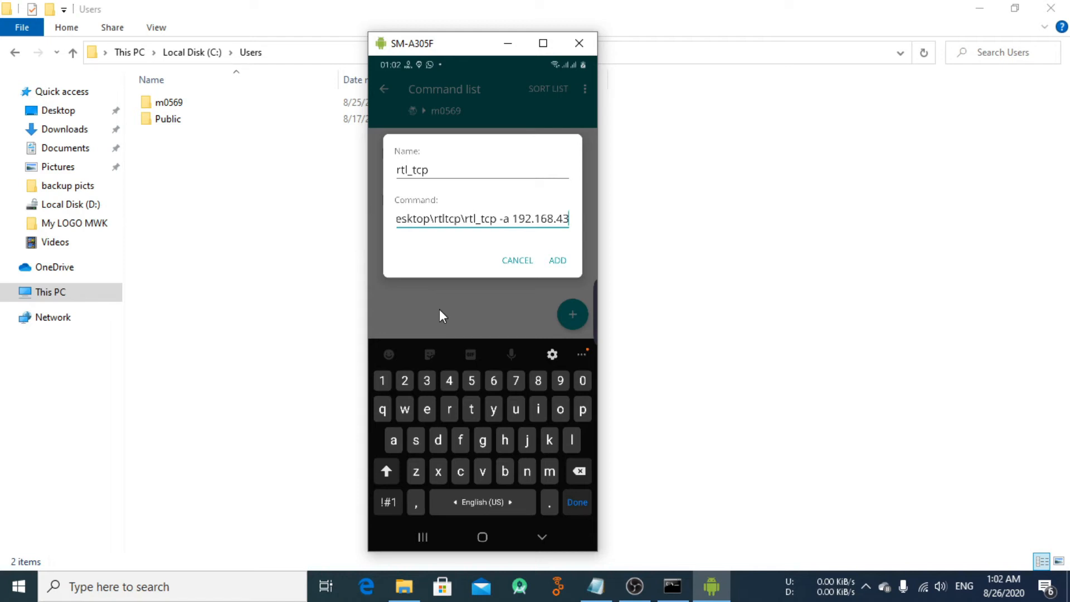
pyautogui.write('.171')
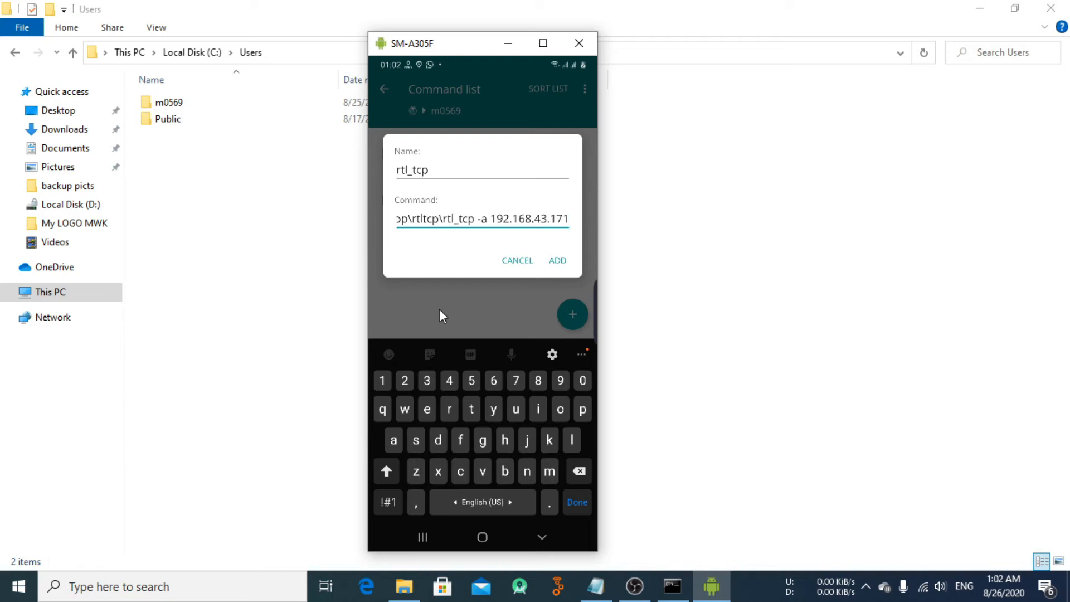
pyautogui.doubleClick(508, 223)
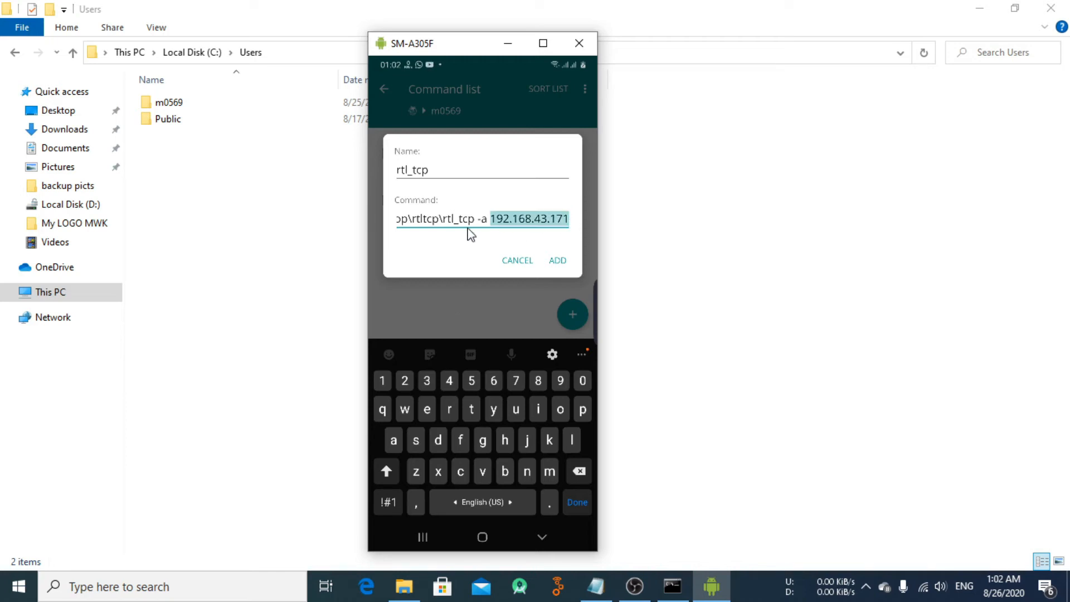
pyautogui.click(503, 226)
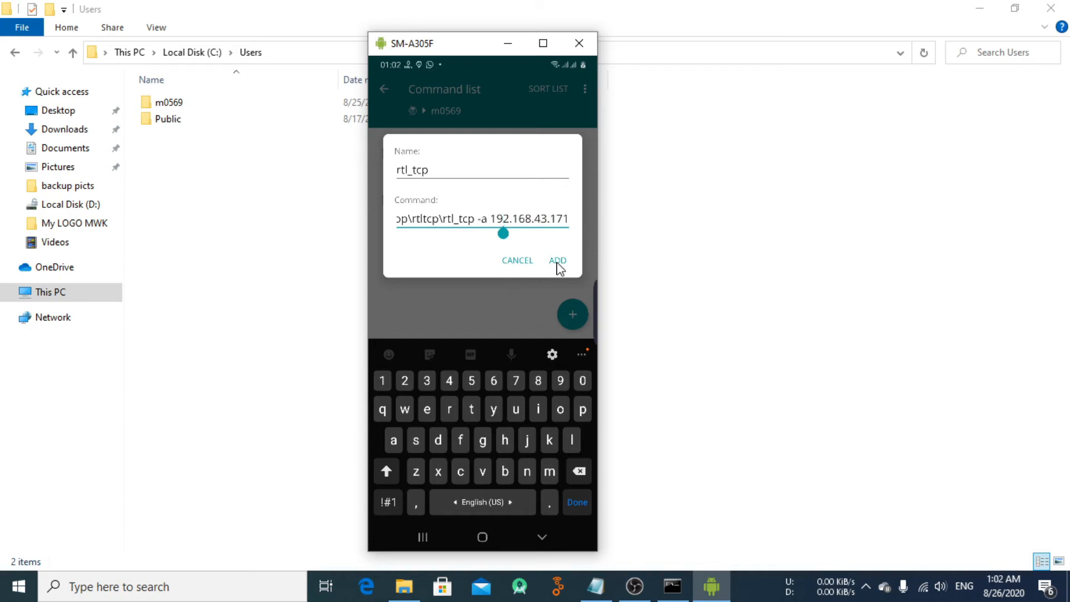
pyautogui.click(516, 262)
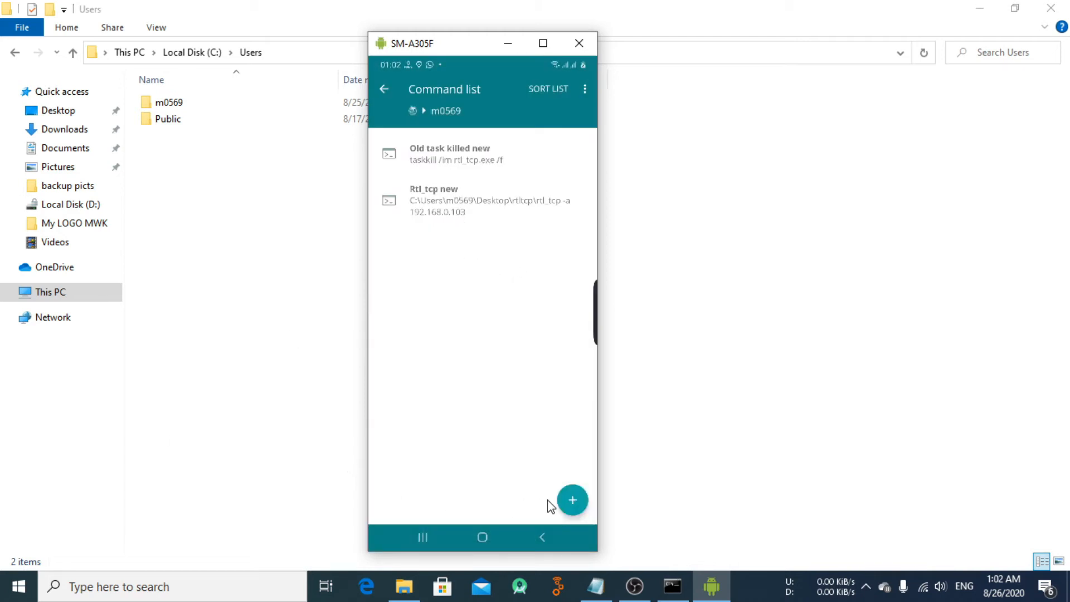
# - Draft a custom command named old task killed that runs taskkill /im rtl_tcp.exe /f, and cancel the entry
pyautogui.click(572, 501)
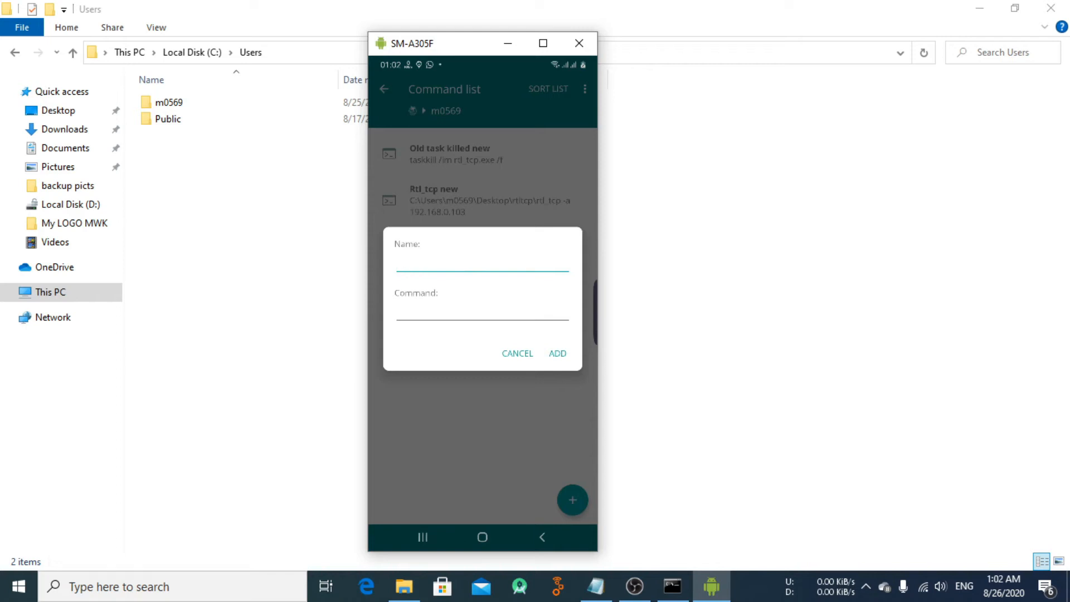
pyautogui.click(430, 268)
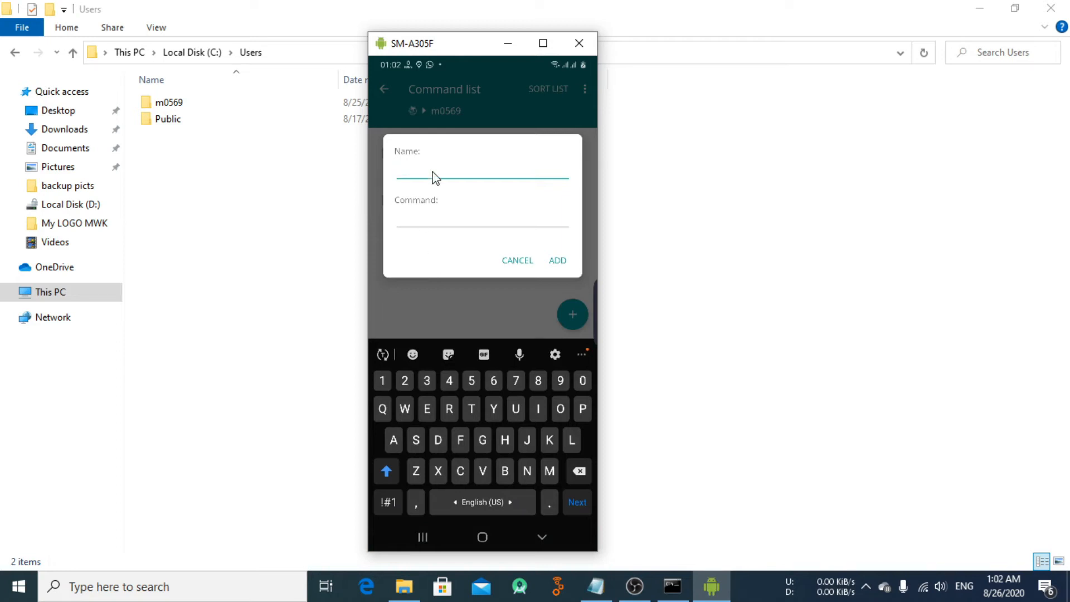
pyautogui.write('old task killed')
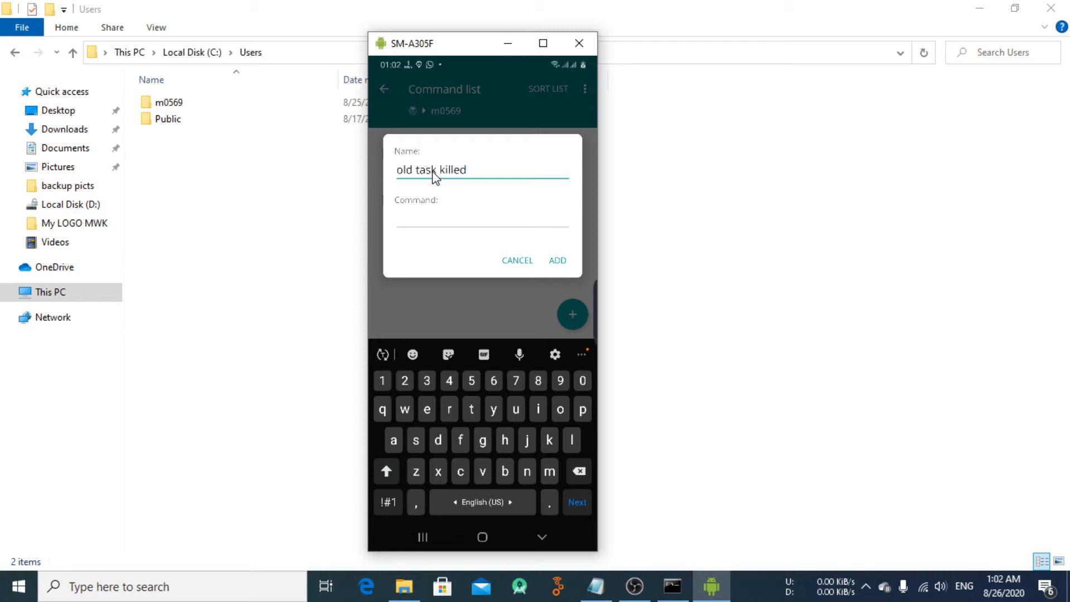
pyautogui.click(422, 223)
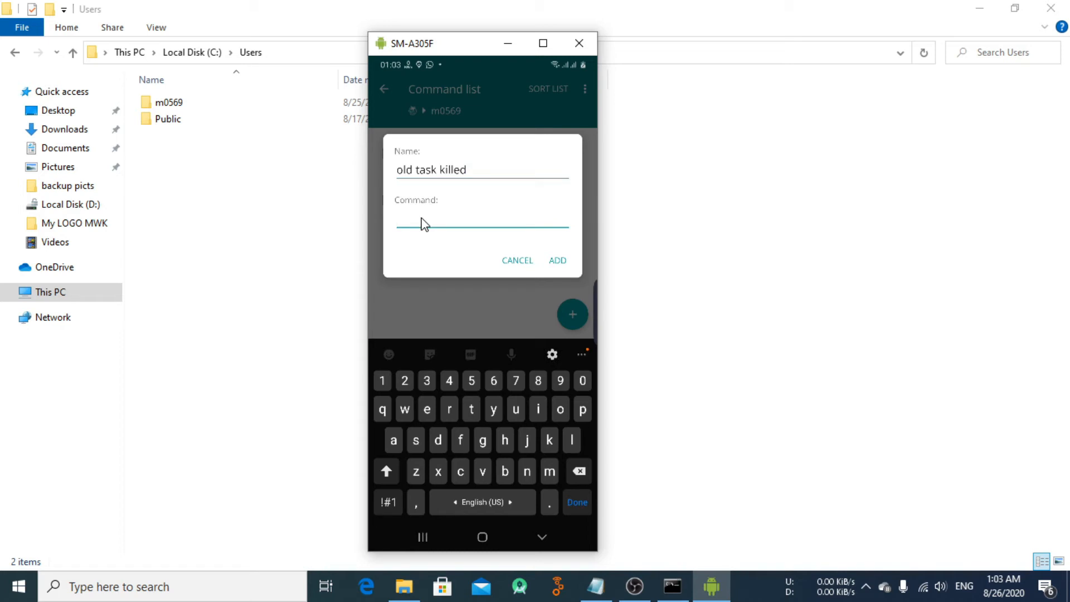
pyautogui.write('taskkill /im rtl_tcp.exe /f')
pyautogui.click(525, 263)
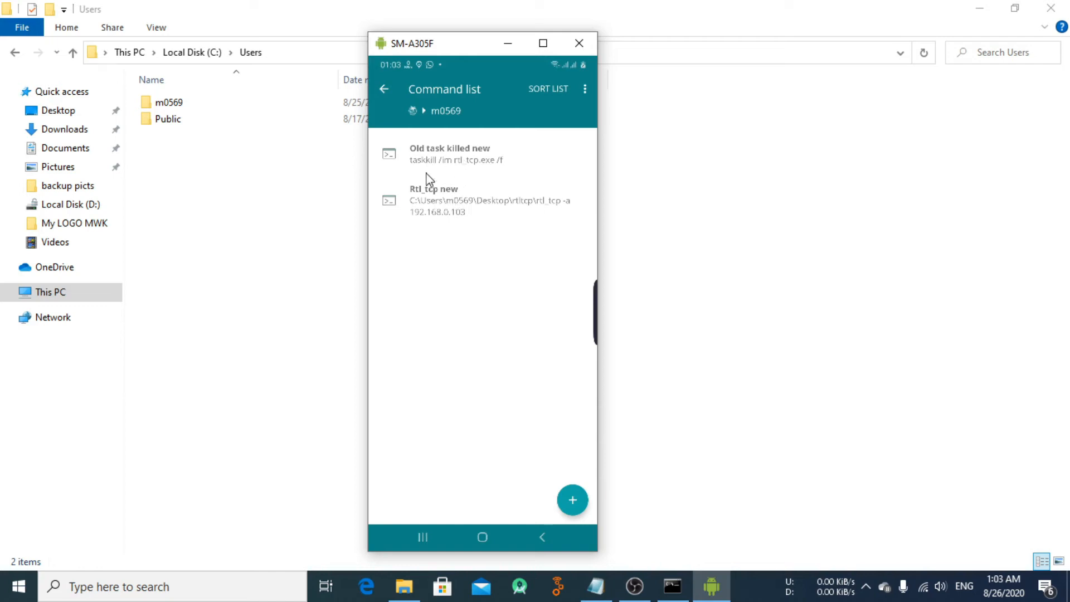
# - Edit the Rtl_tcp new command so its IP address is 192.168.43.171 and save the change
pyautogui.click(454, 210)
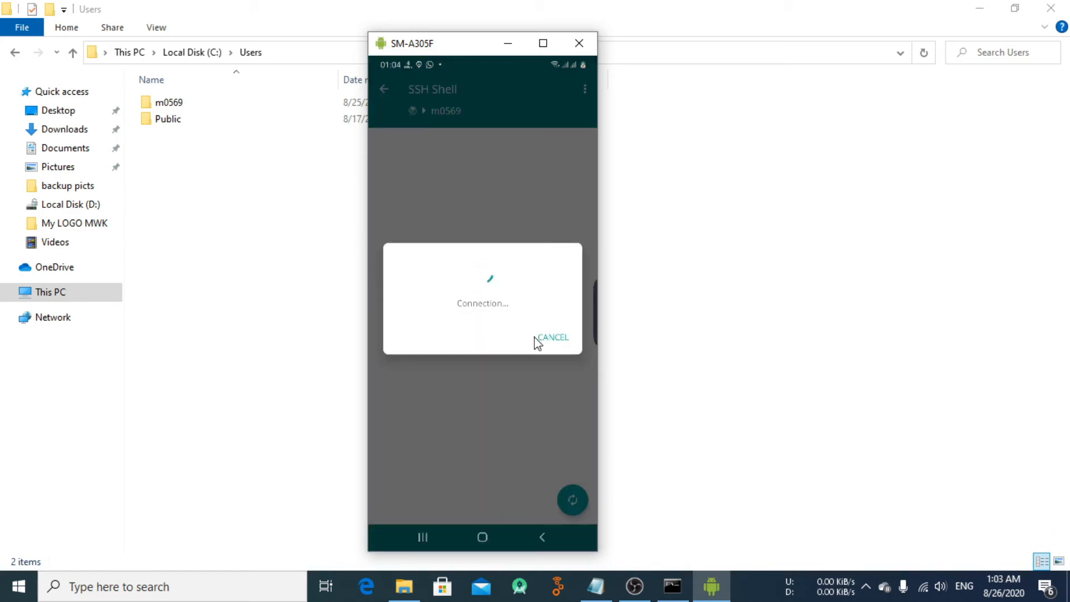
pyautogui.click(383, 88)
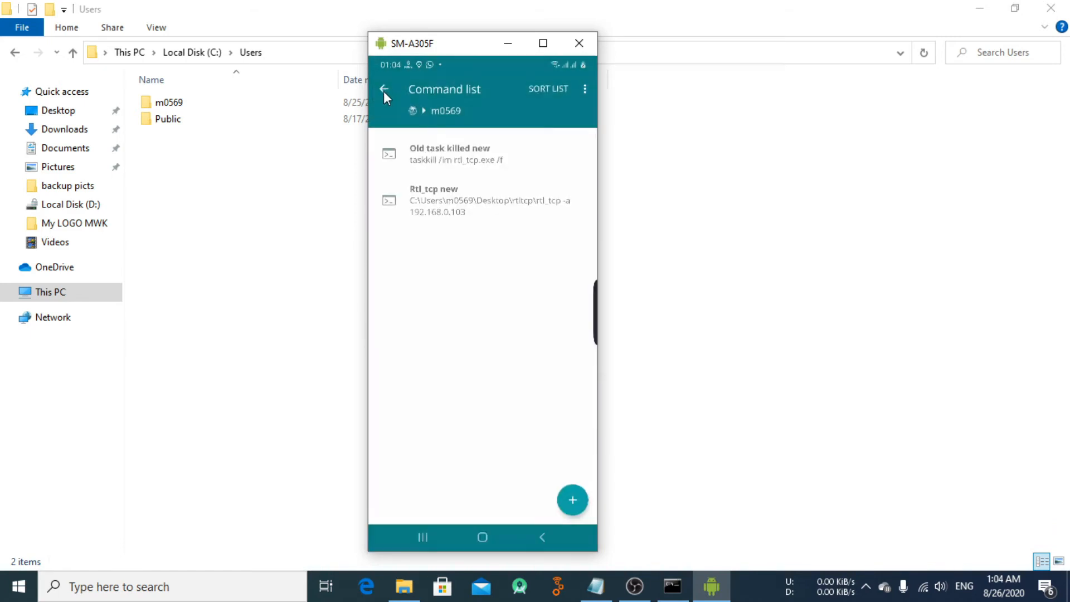
pyautogui.click(446, 210)
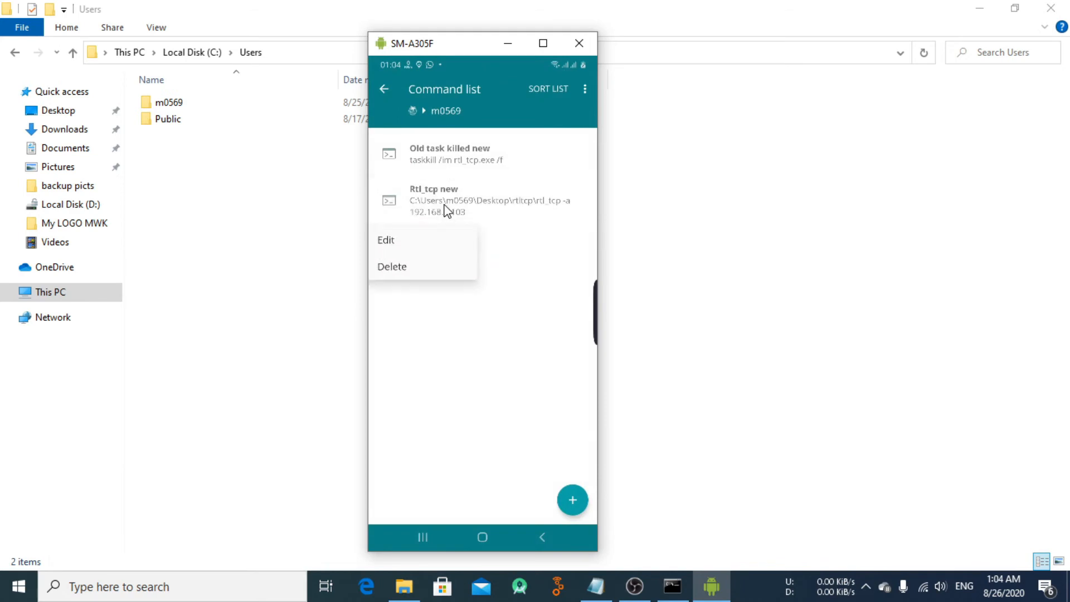
pyautogui.click(412, 243)
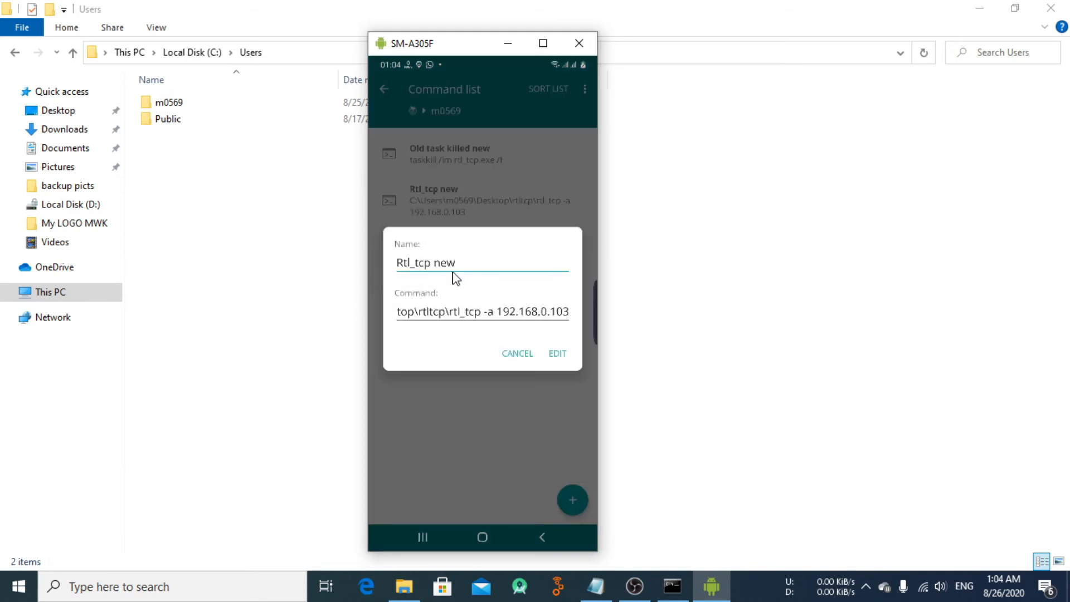
pyautogui.click(562, 313)
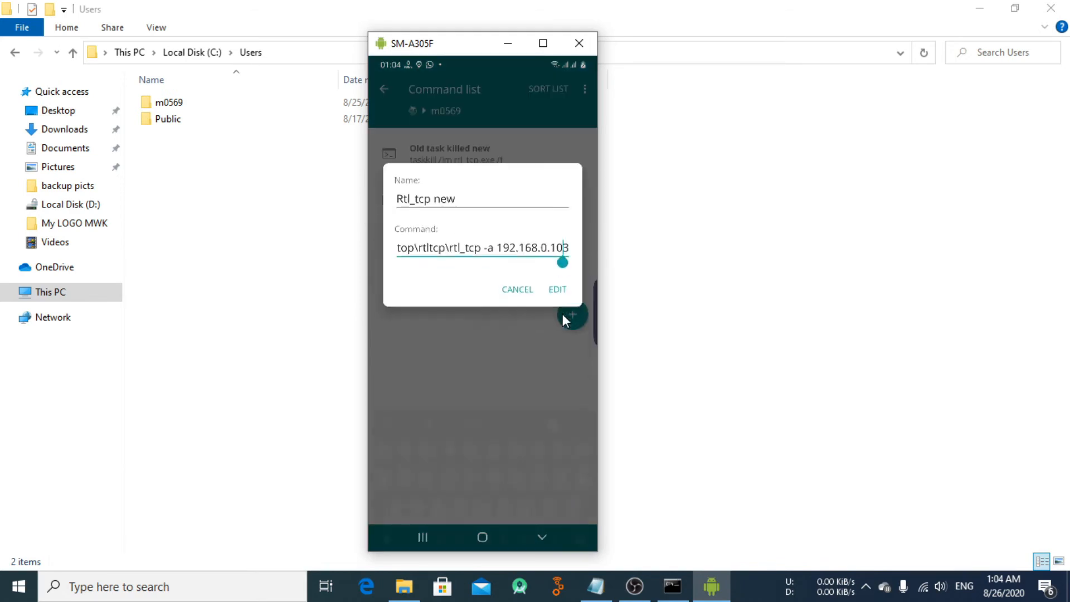
pyautogui.press('BackSpace')
pyautogui.press('BackSpace')
pyautogui.press('BackSpace')
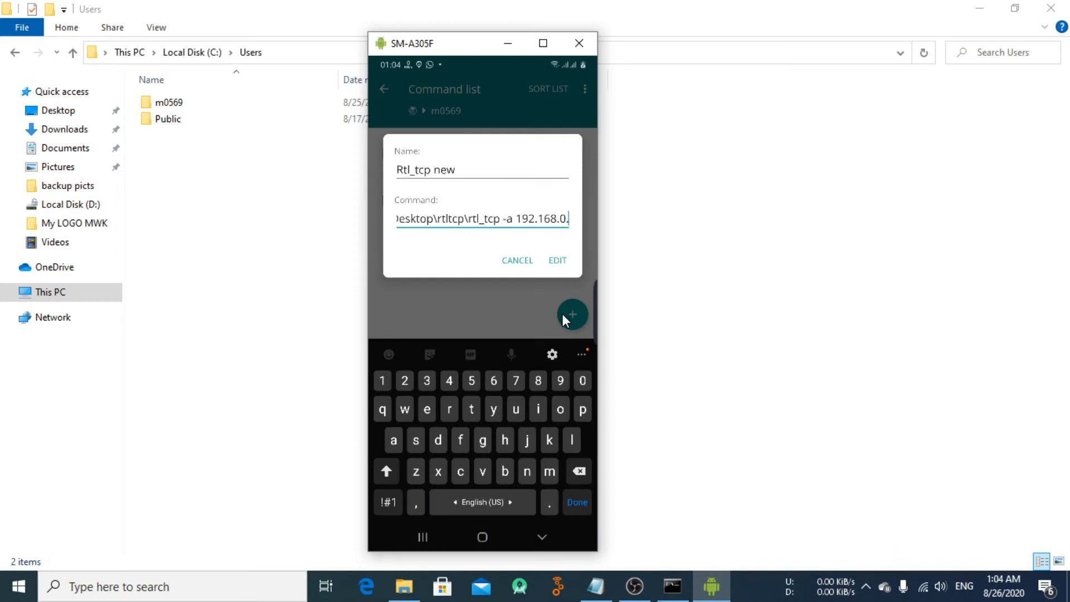
pyautogui.press('BackSpace')
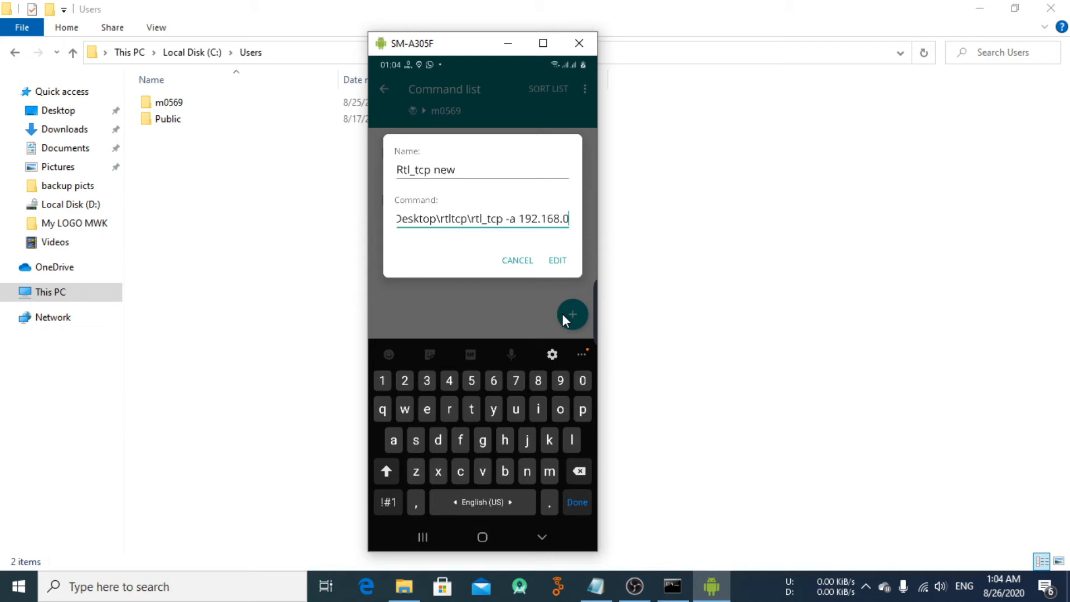
pyautogui.press('BackSpace')
pyautogui.write('43.')
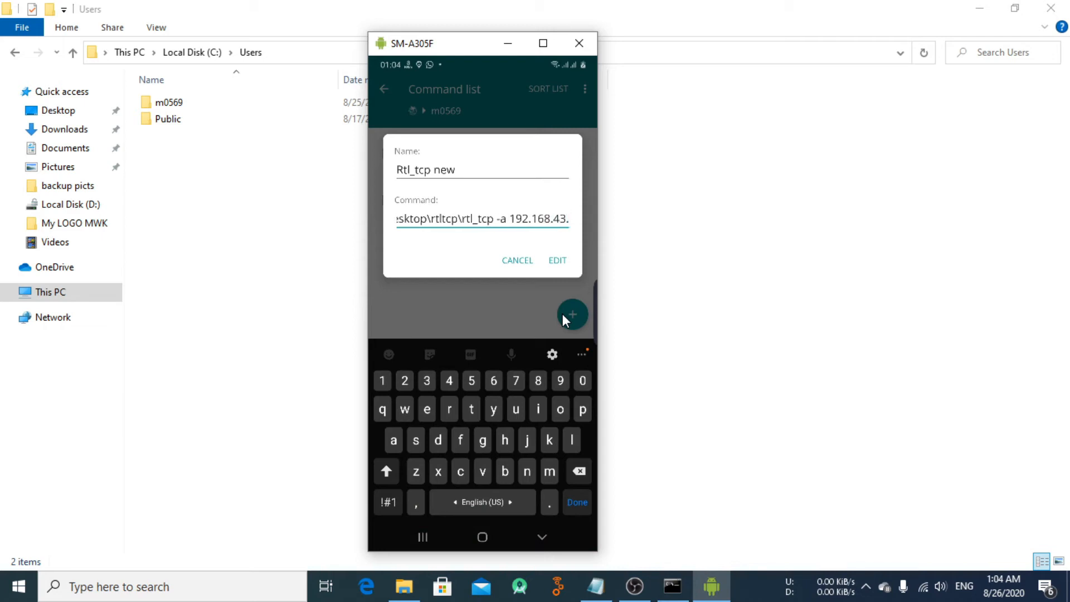
pyautogui.write('171')
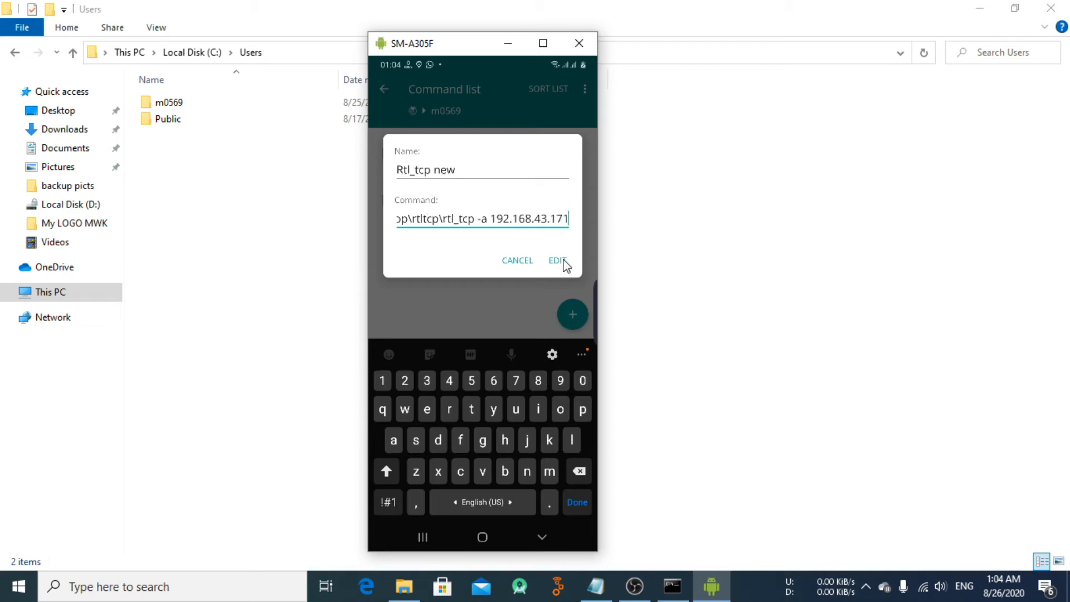
pyautogui.click(557, 261)
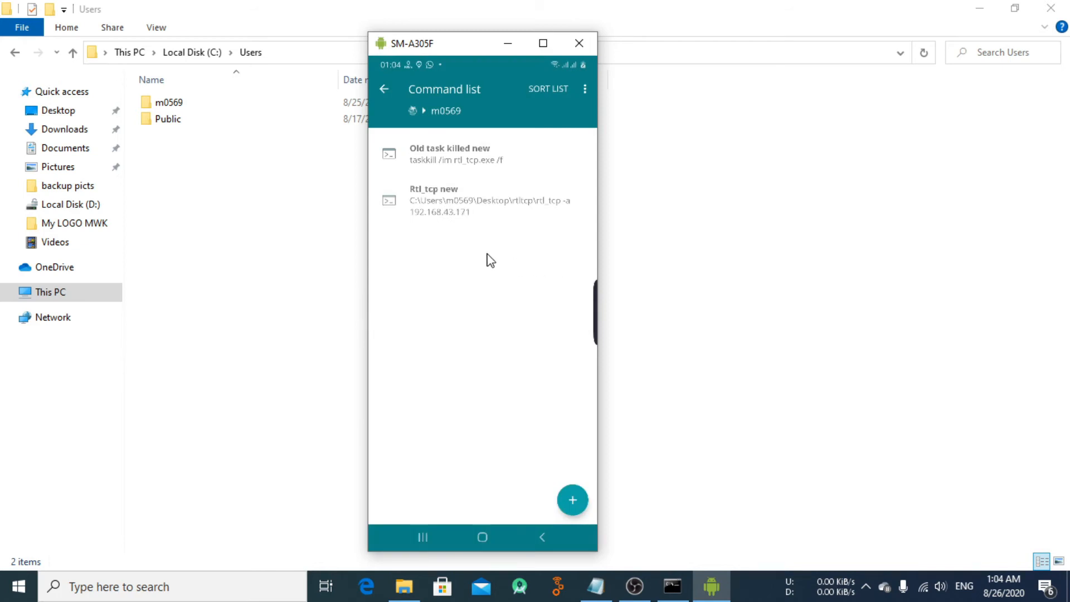
# - Leave the command list and RaspController, returning to the phone's home screen
pyautogui.click(383, 89)
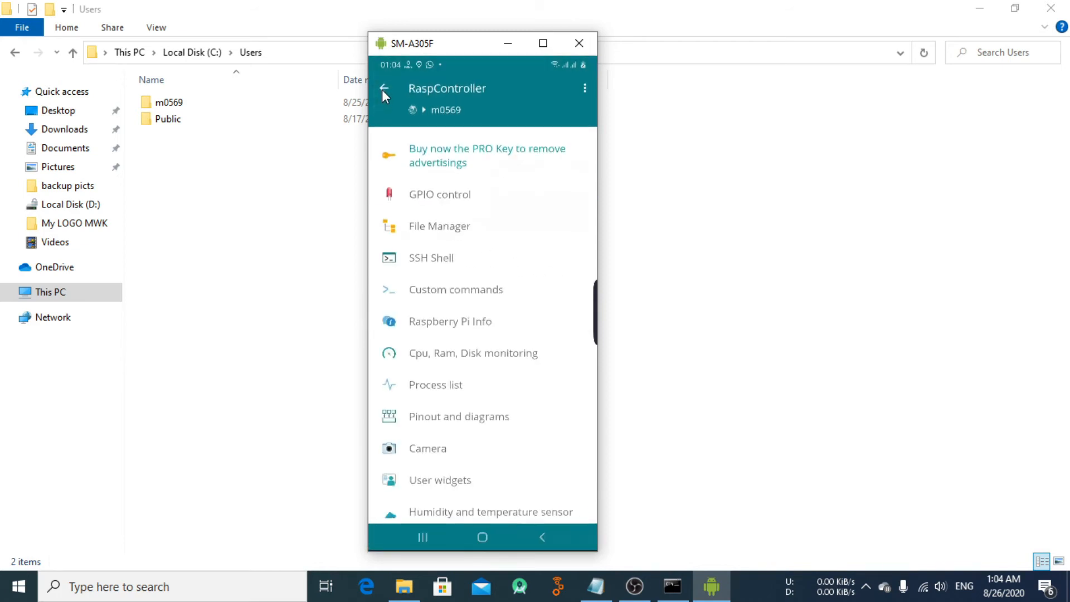
pyautogui.hotkey('alt', 'Tab')
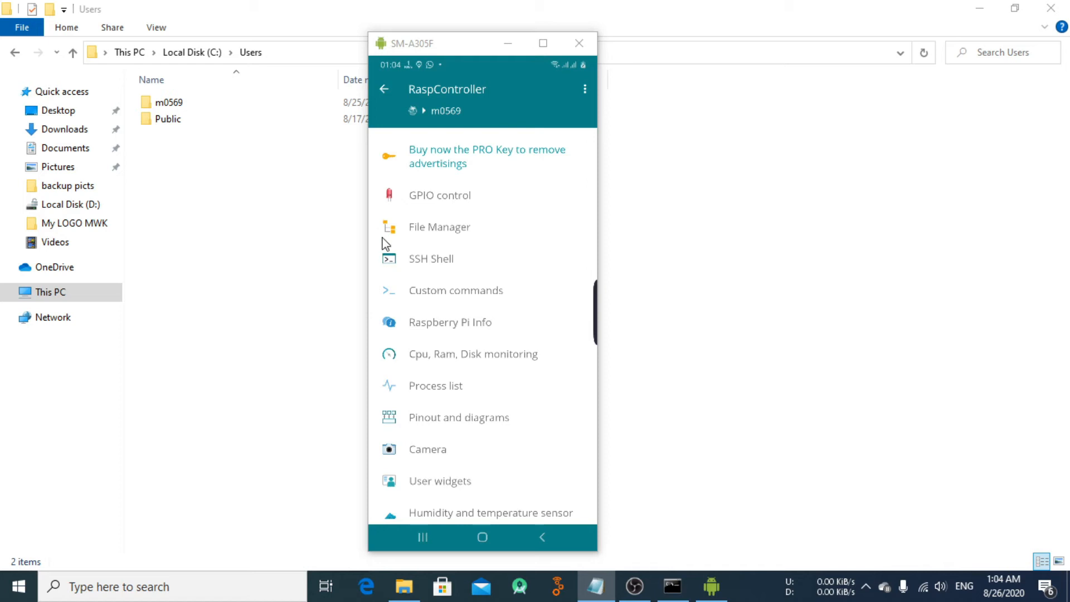
pyautogui.click(378, 88)
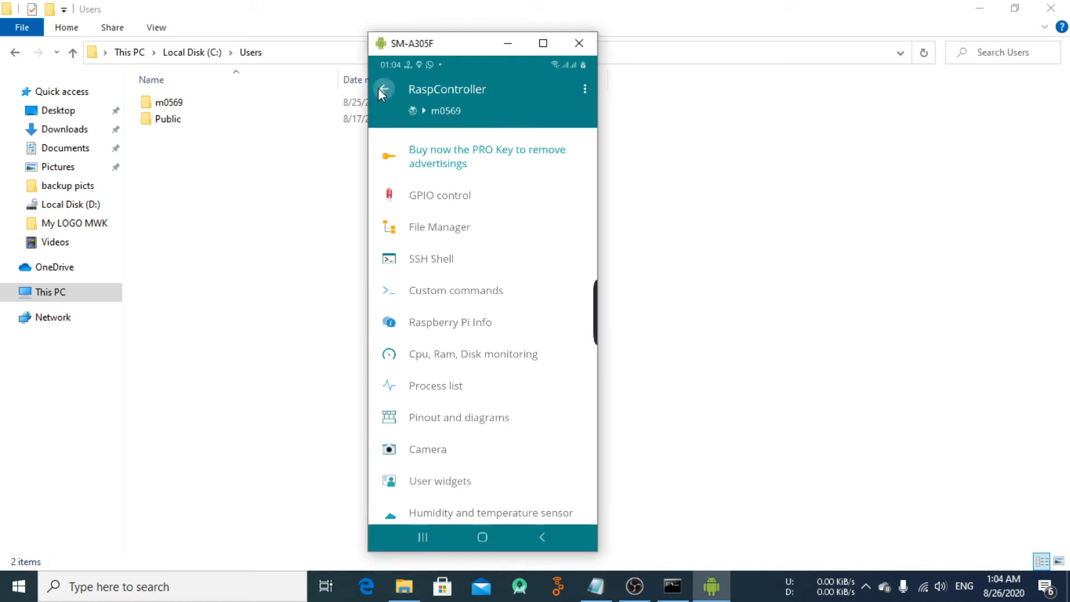
pyautogui.click(482, 537)
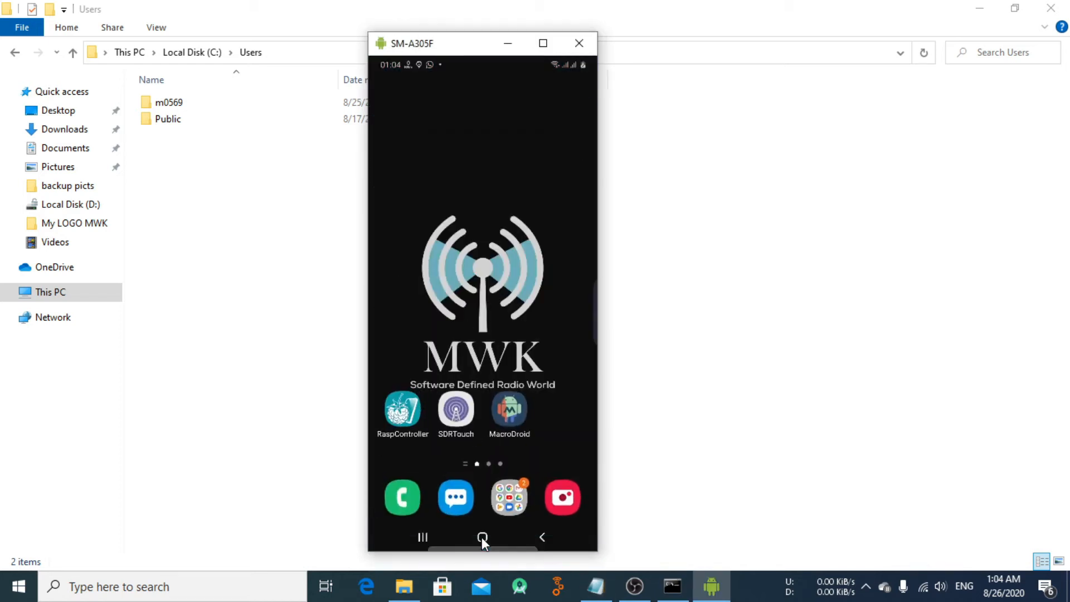
# - Switch to MacroDroid on the phone and start a wizard macro with an Application Launched trigger
pyautogui.click(509, 411)
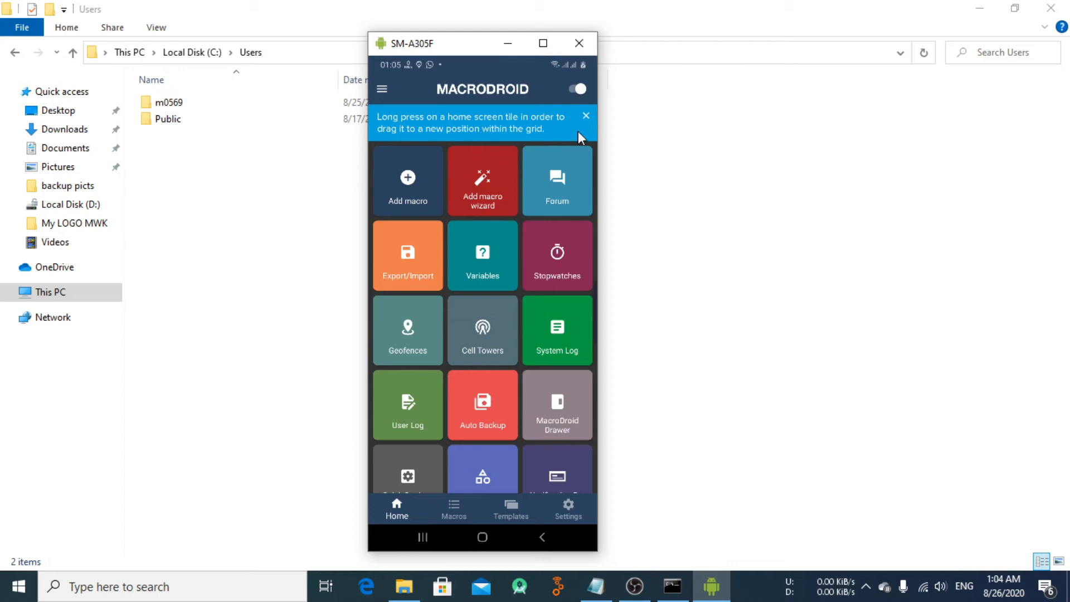
pyautogui.click(487, 180)
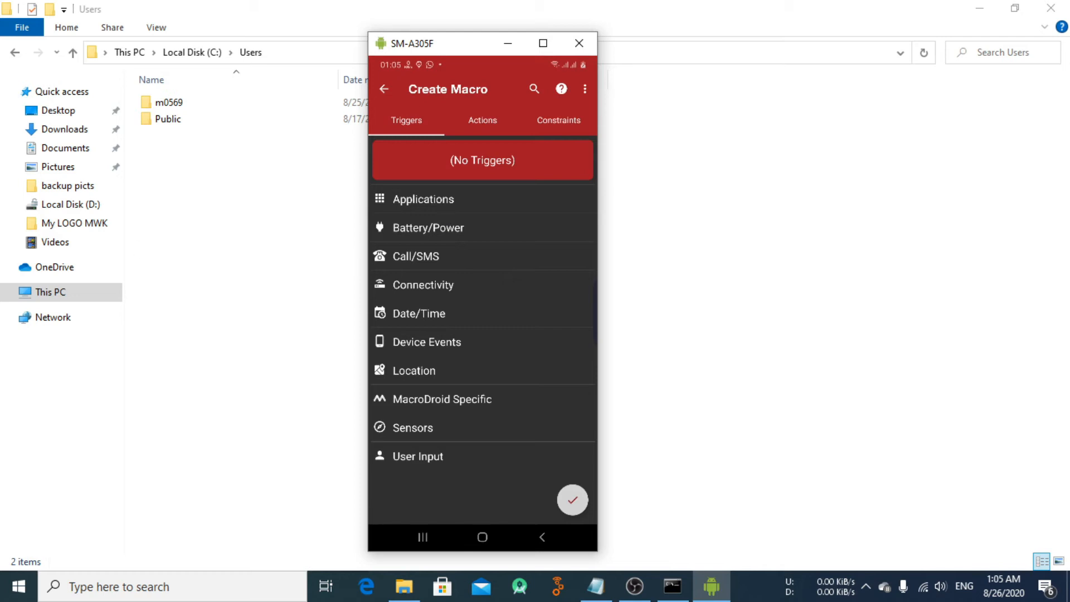
pyautogui.click(432, 198)
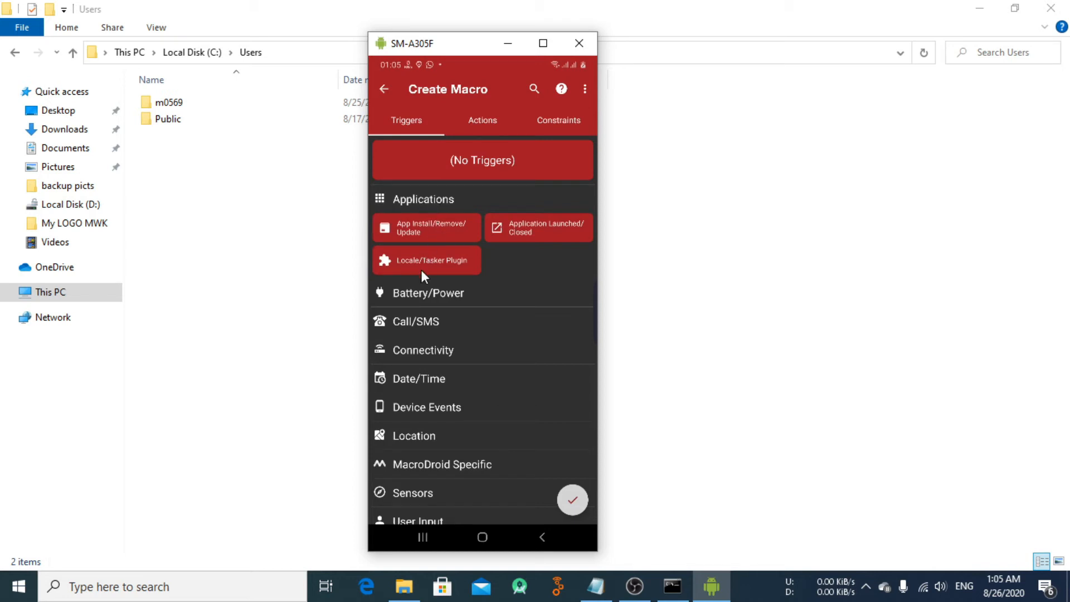
pyautogui.click(524, 233)
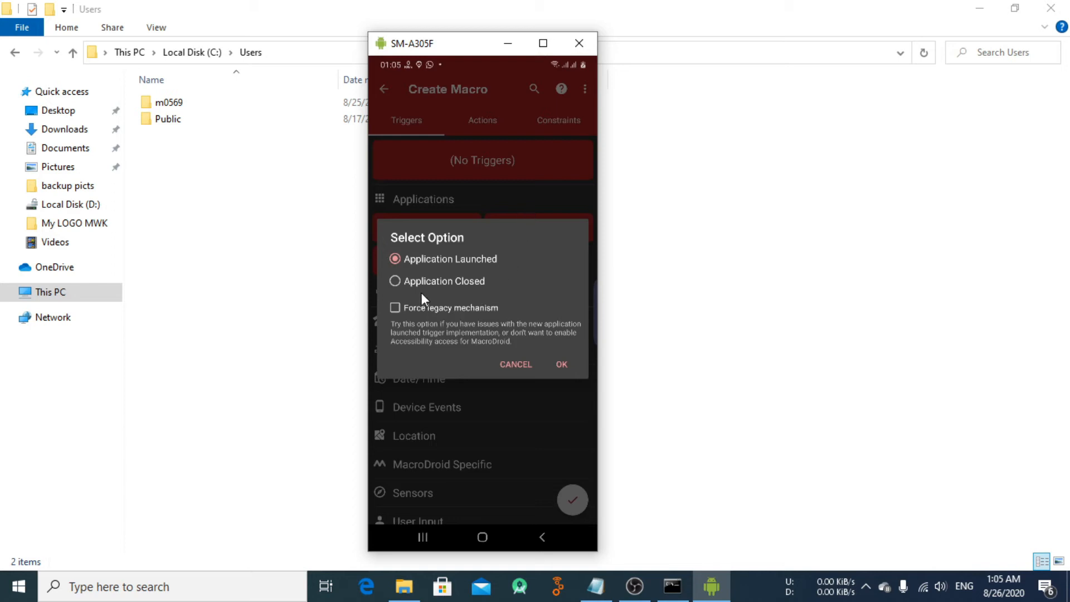
pyautogui.click(562, 365)
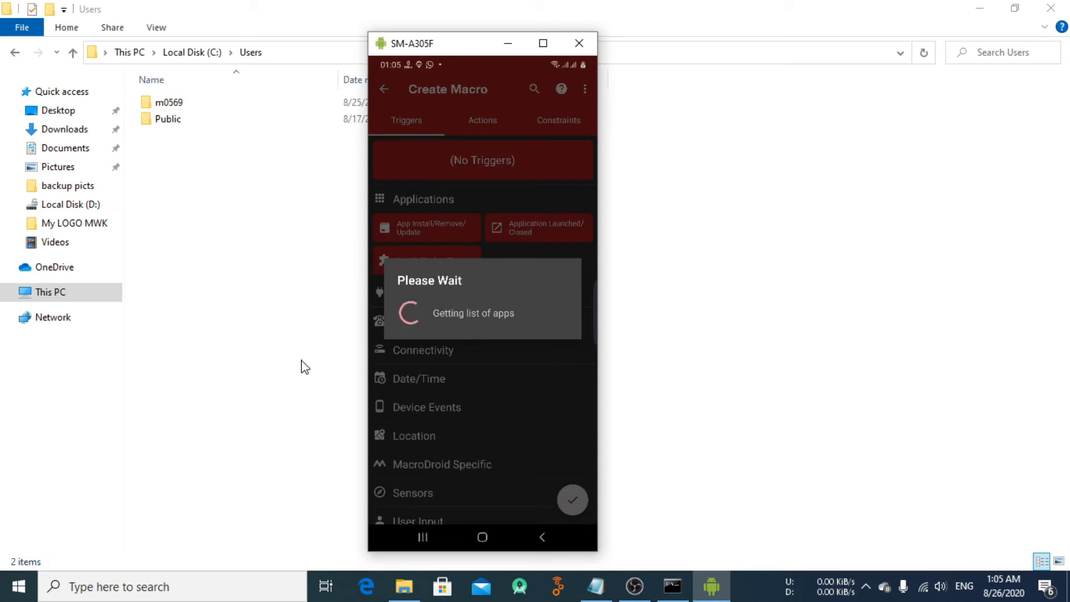
# - Find apps matching sdr and select SDRTouch as the application for the launch trigger
pyautogui.hotkey('alt', 'Tab')
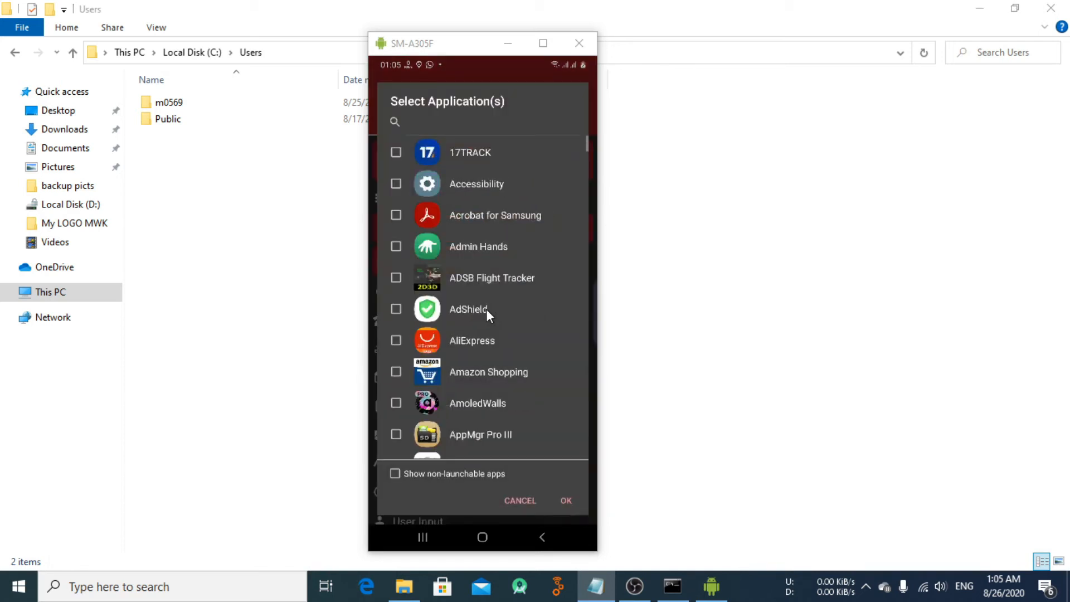
pyautogui.click(437, 123)
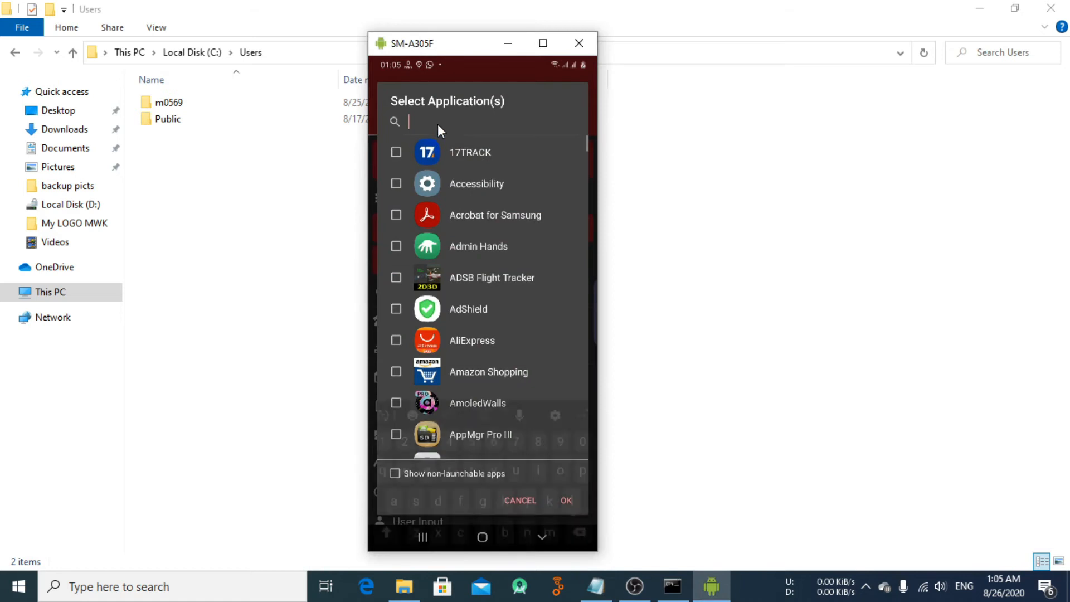
pyautogui.write('sdr')
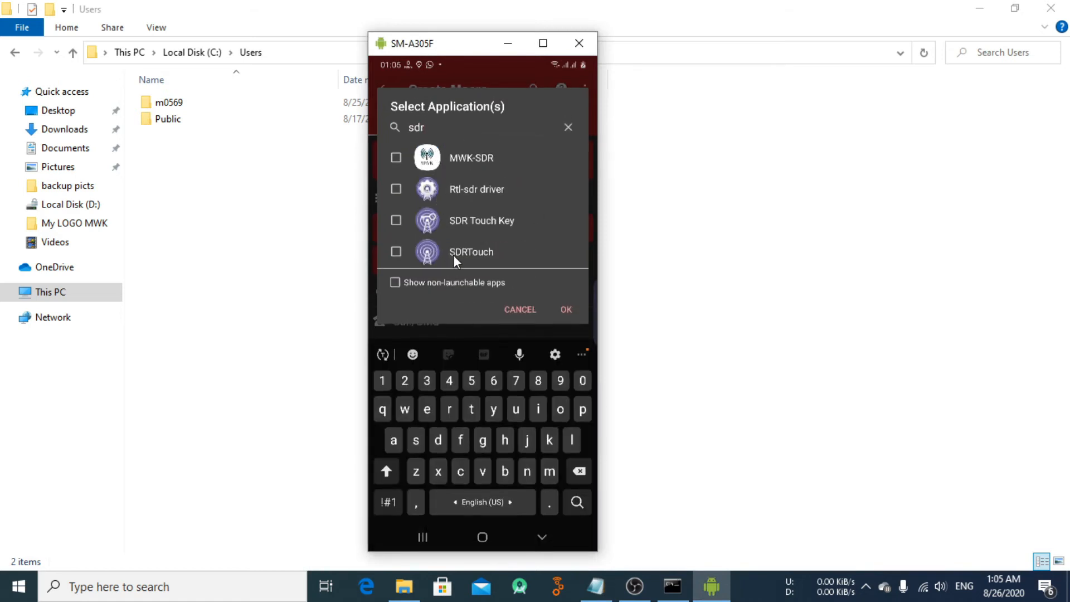
pyautogui.click(396, 252)
pyautogui.click(570, 308)
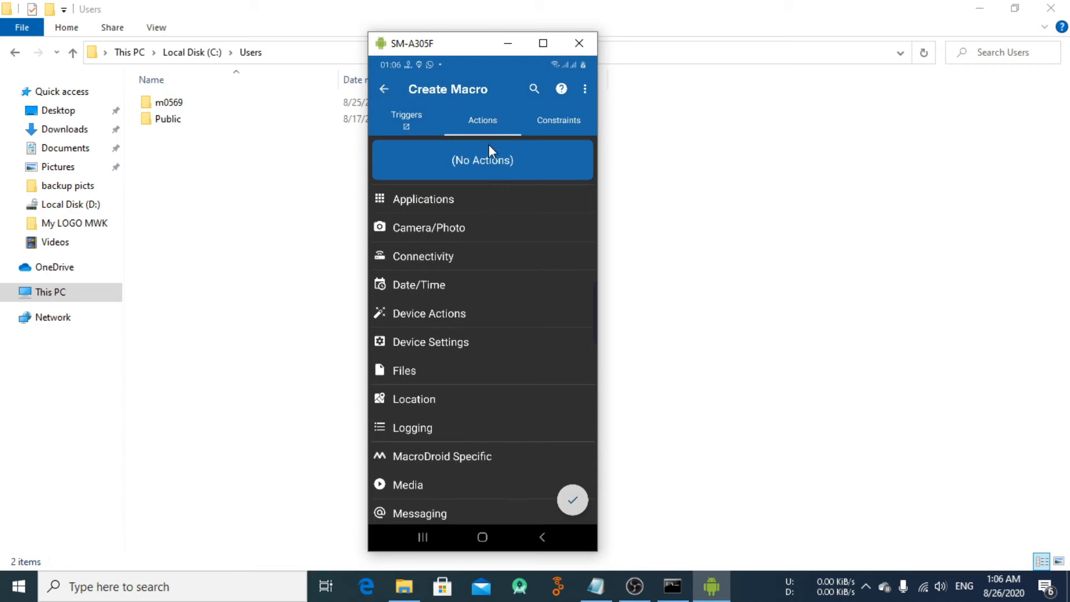
# - Add a Locale/Tasker Plugin action to the macro using the RaspController Commands event
pyautogui.click(436, 199)
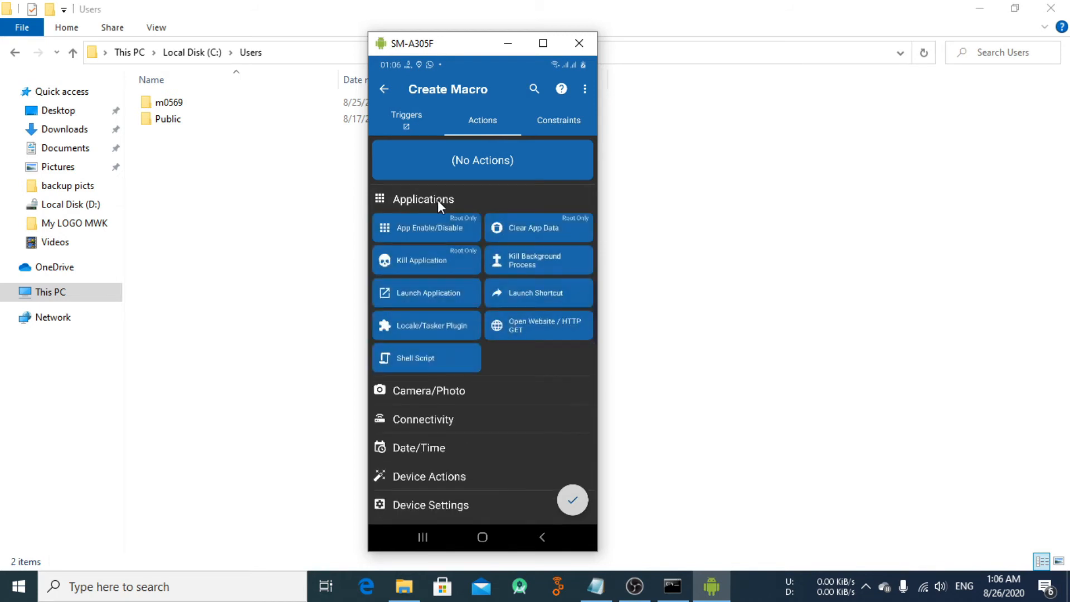
pyautogui.click(439, 326)
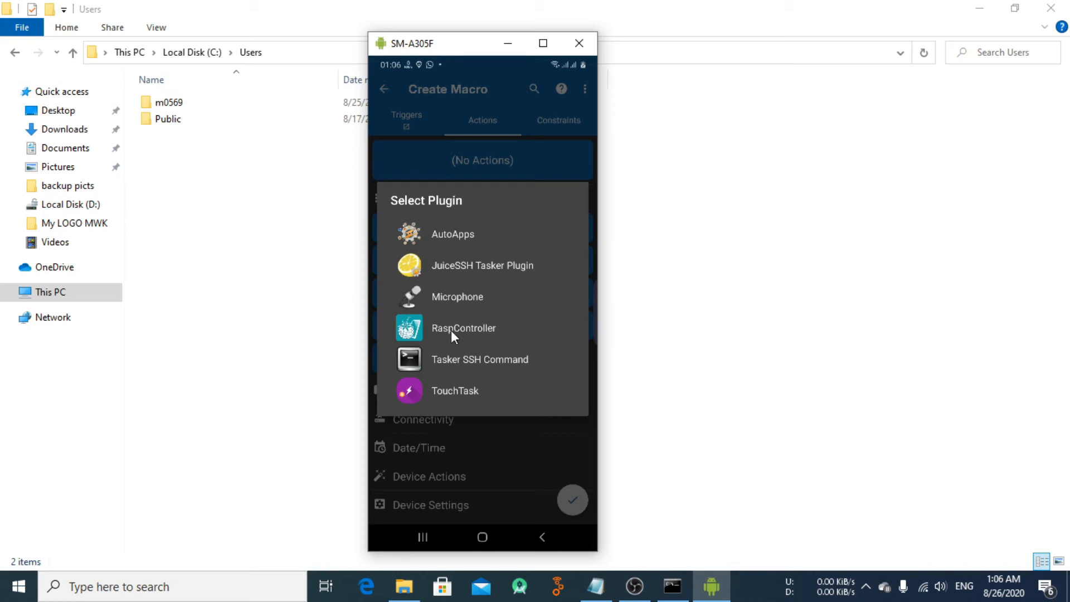
pyautogui.click(450, 330)
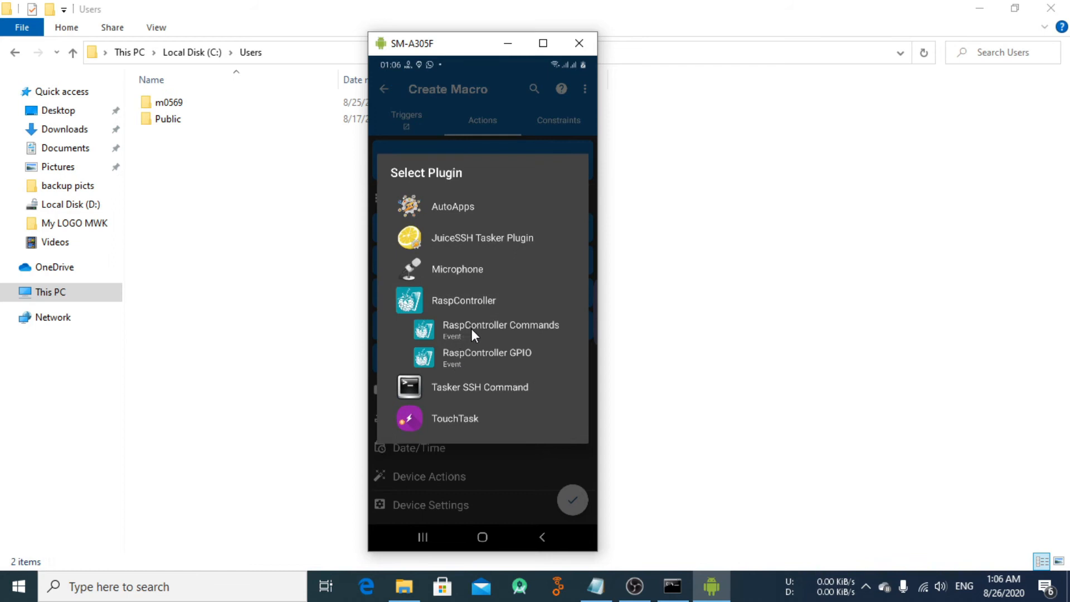
pyautogui.click(471, 329)
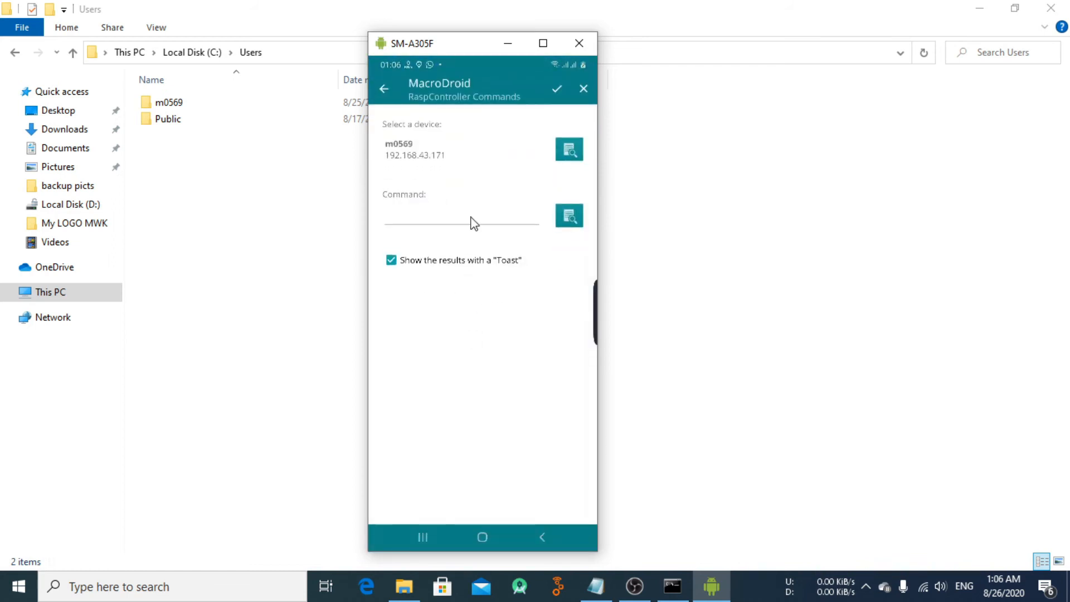
# - Configure the plugin action with device m0569 and the saved command Old task killed new, leaving the command result variable at None
pyautogui.click(572, 156)
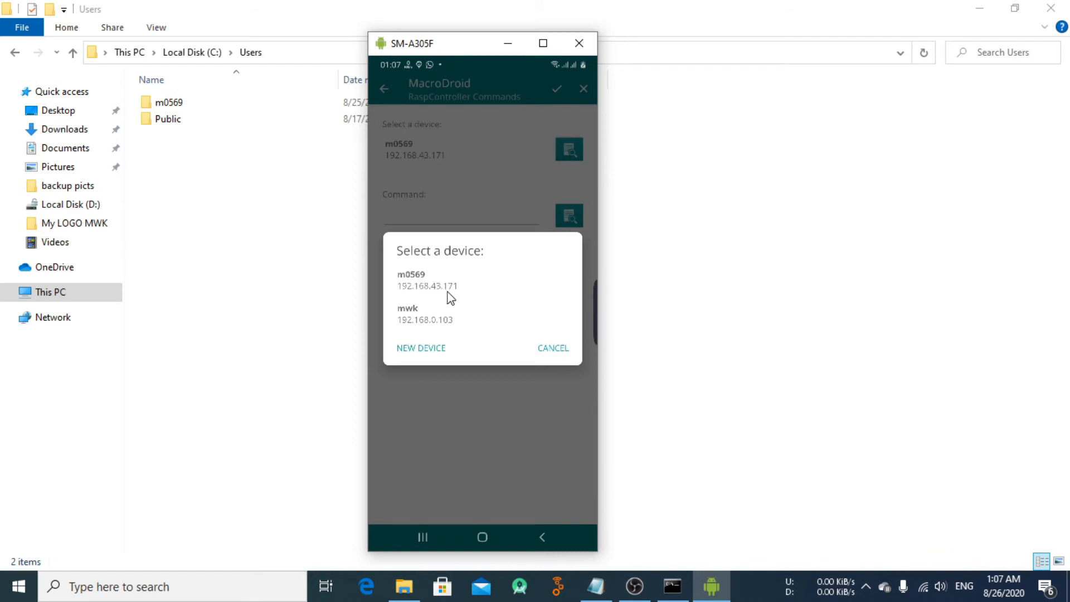
pyautogui.click(417, 284)
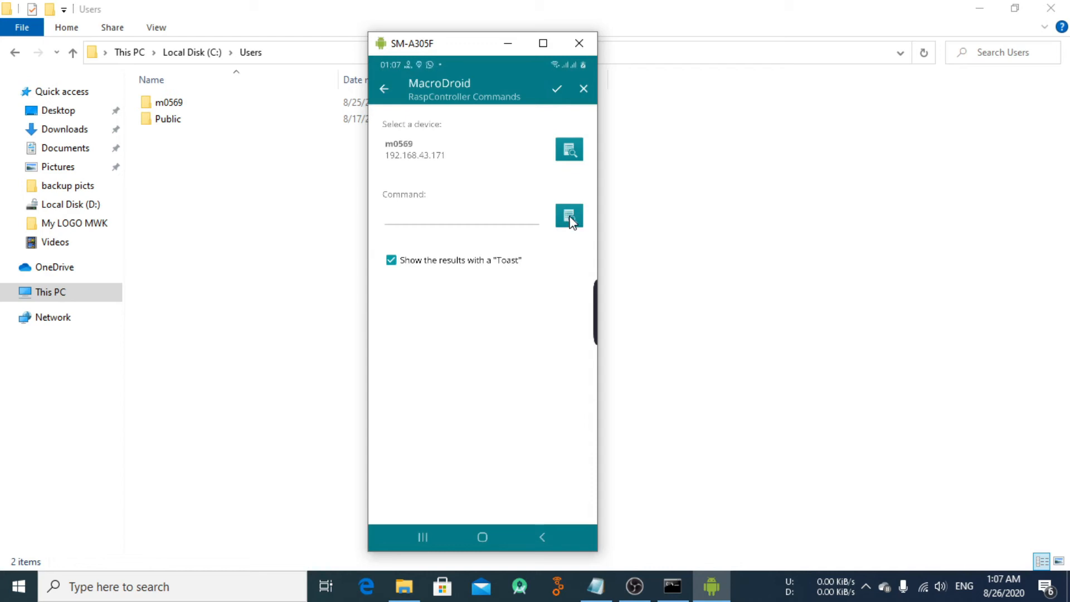
pyautogui.click(570, 218)
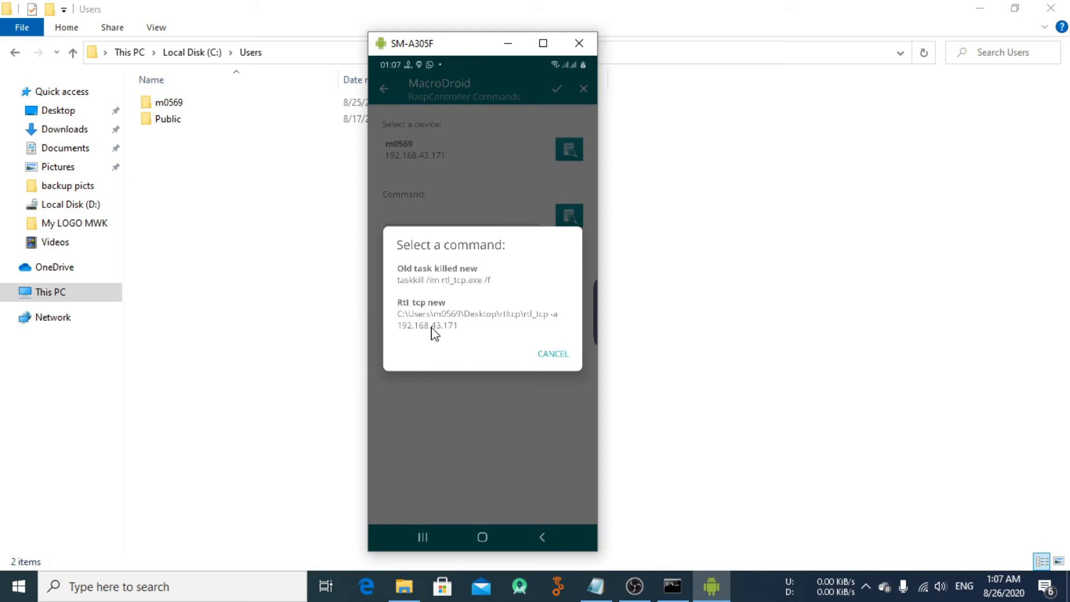
pyautogui.click(457, 281)
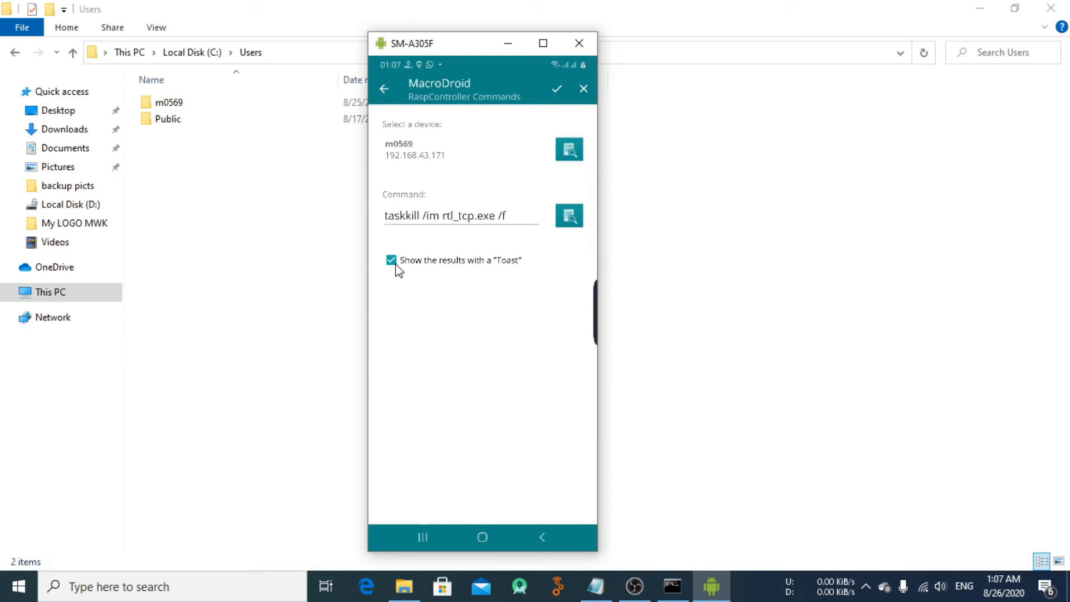
pyautogui.click(556, 89)
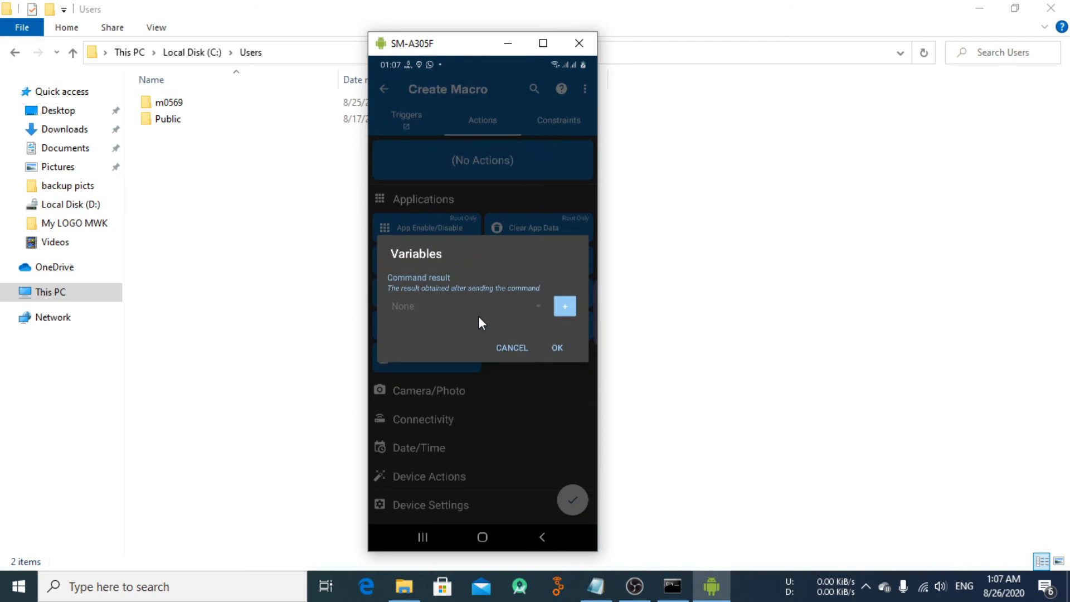
pyautogui.click(557, 347)
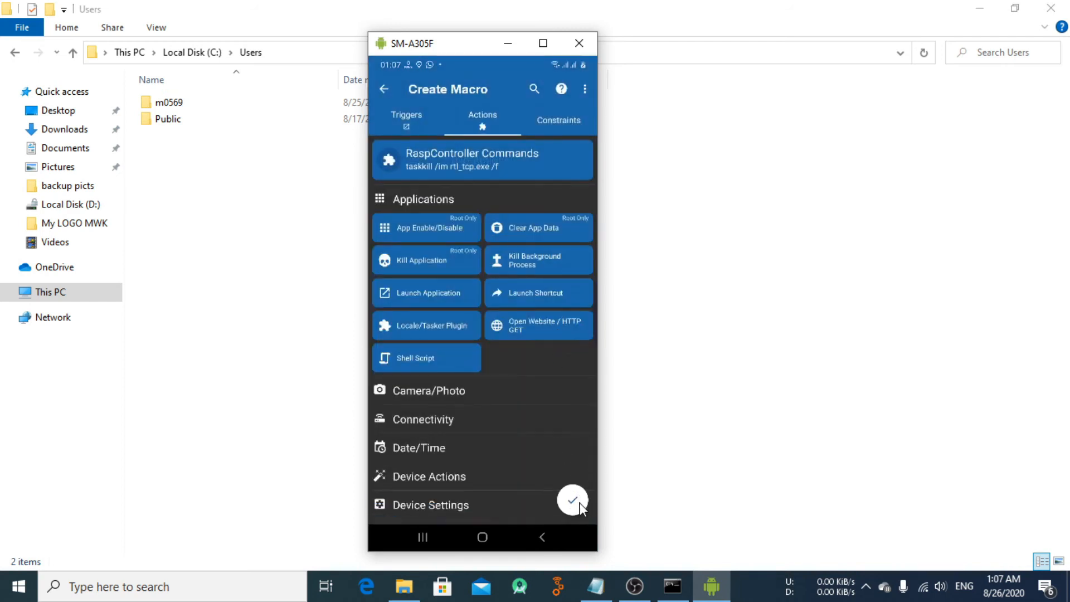
# - Save the new macro as rt_tcp_automate in the Uncategorized category
pyautogui.click(573, 501)
pyautogui.click(432, 300)
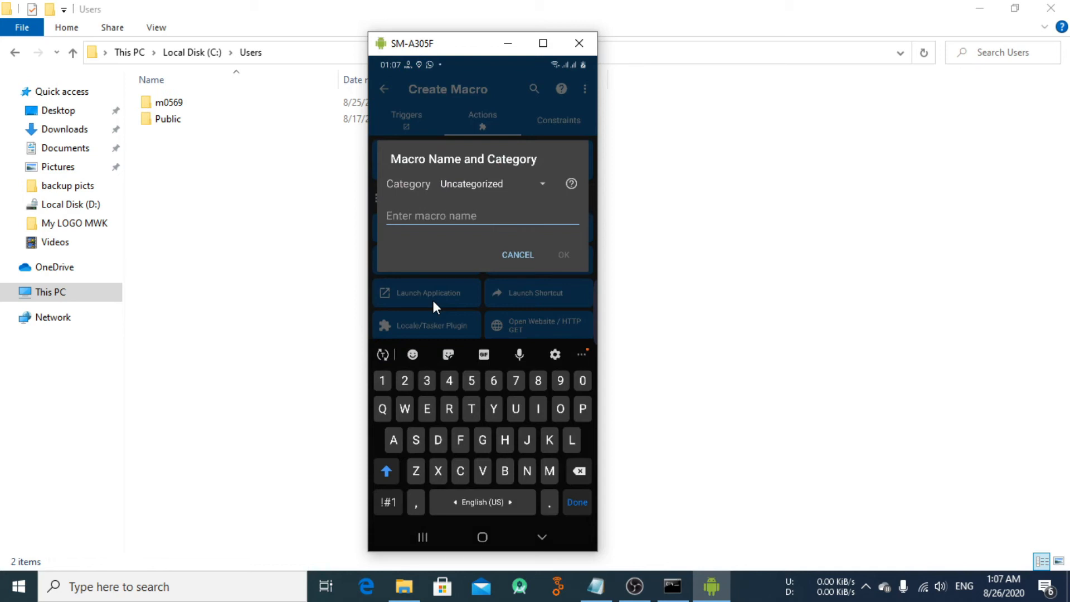
pyautogui.write('rt')
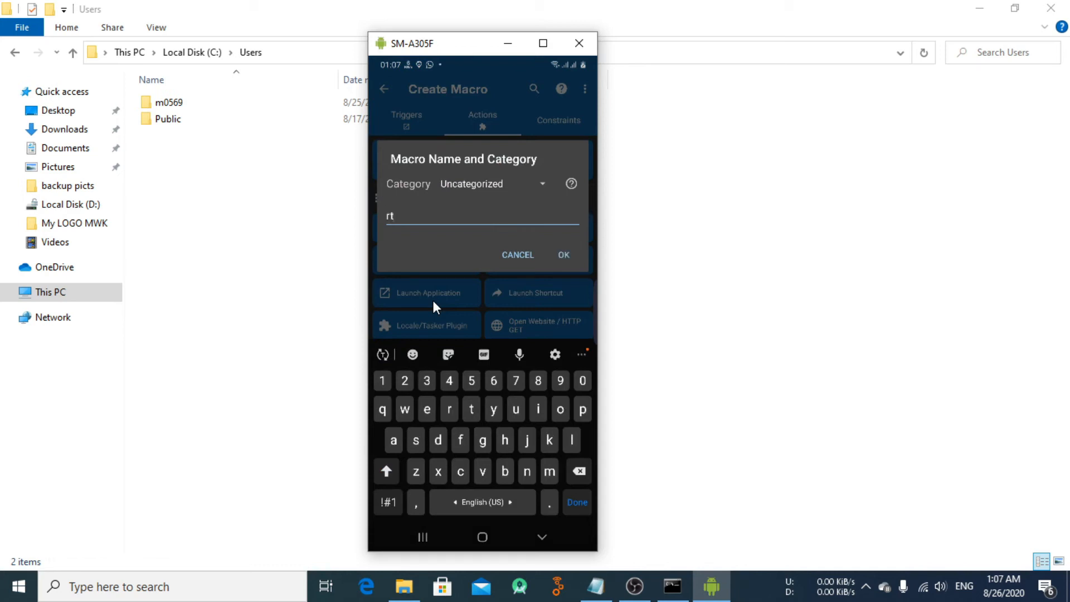
pyautogui.write('_tcp_automate')
pyautogui.click(561, 256)
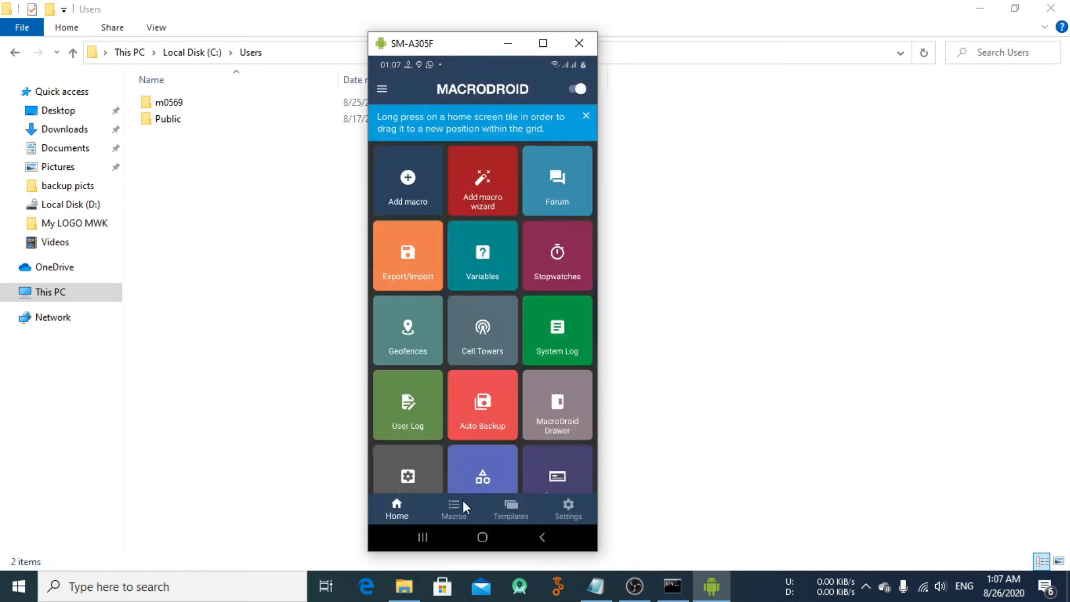
# - Find the rt_tcp_automate macro among the saved macros and open it for editing
pyautogui.click(459, 506)
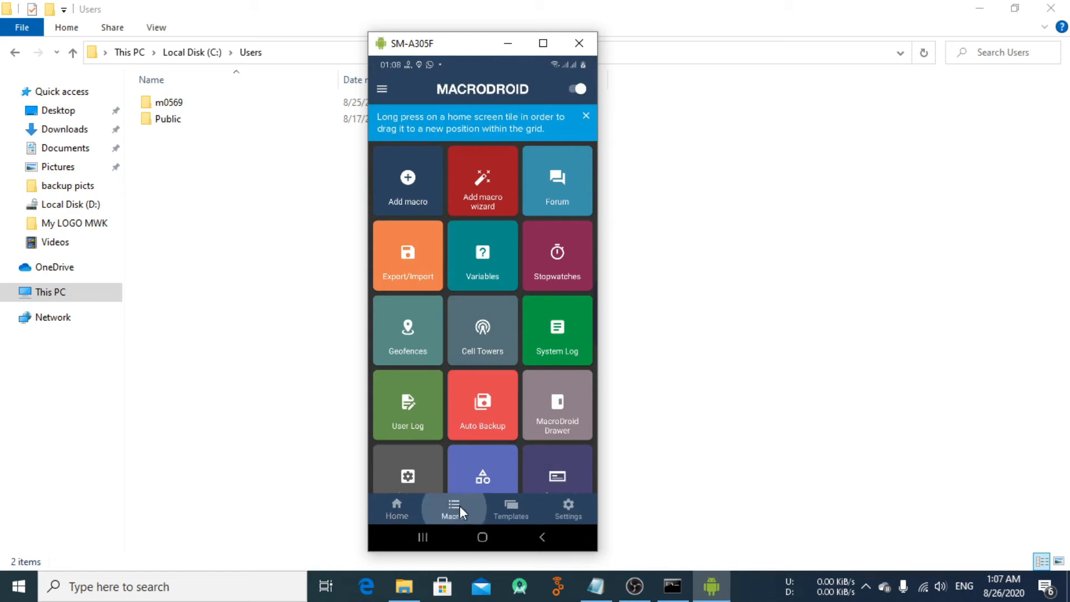
pyautogui.scroll(-10, 465, 295)
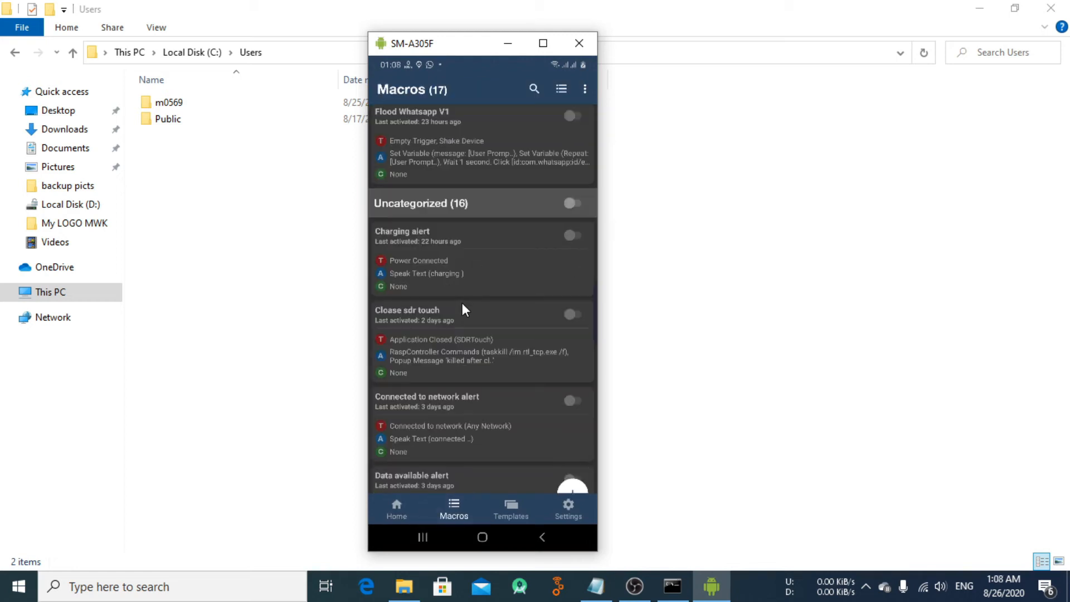
pyautogui.scroll(-4, 463, 315)
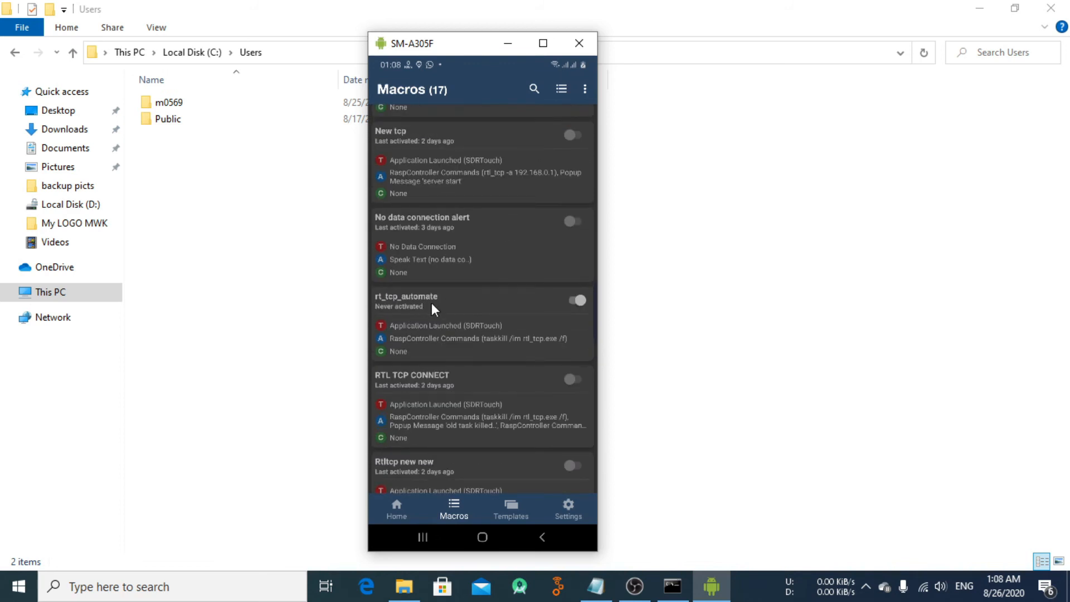
pyautogui.click(441, 326)
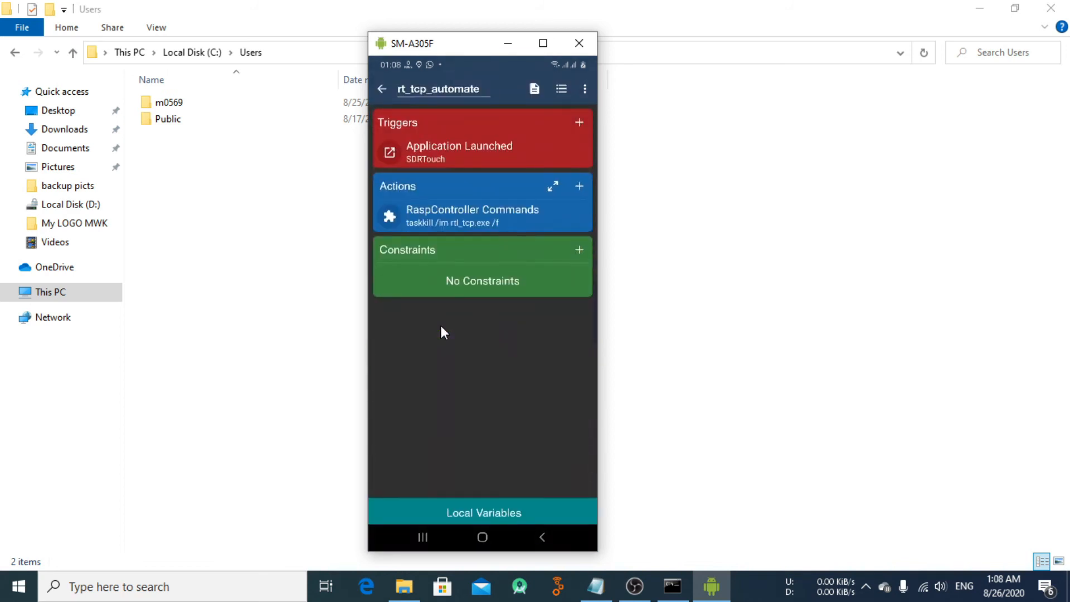
# - Add a Popup Message notification action with the text old tcp killed to the rt_tcp_automate macro
pyautogui.click(579, 186)
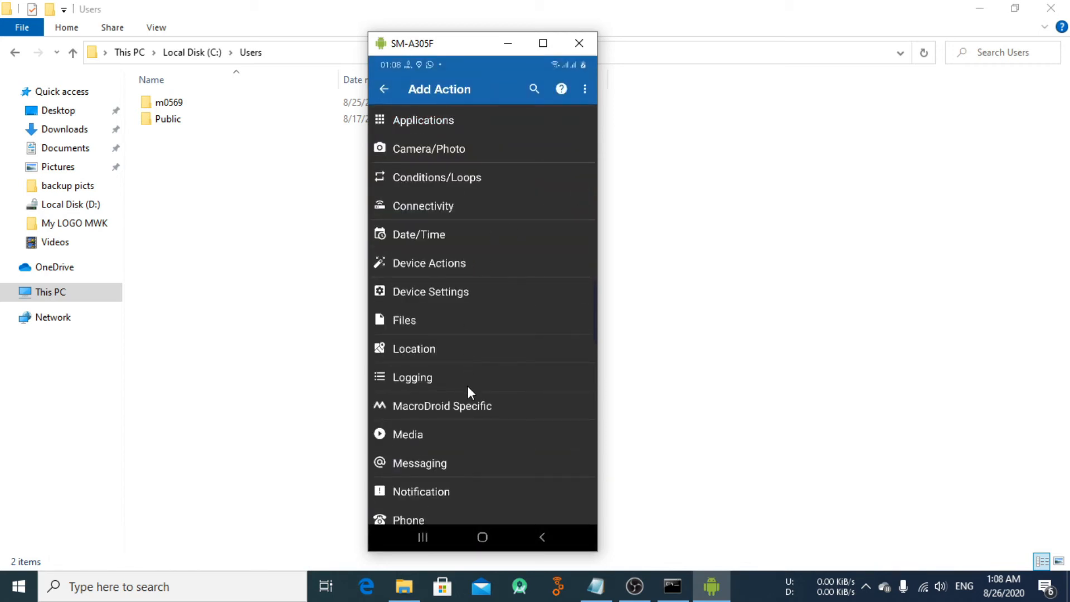
pyautogui.scroll(-2, 469, 390)
pyautogui.click(446, 424)
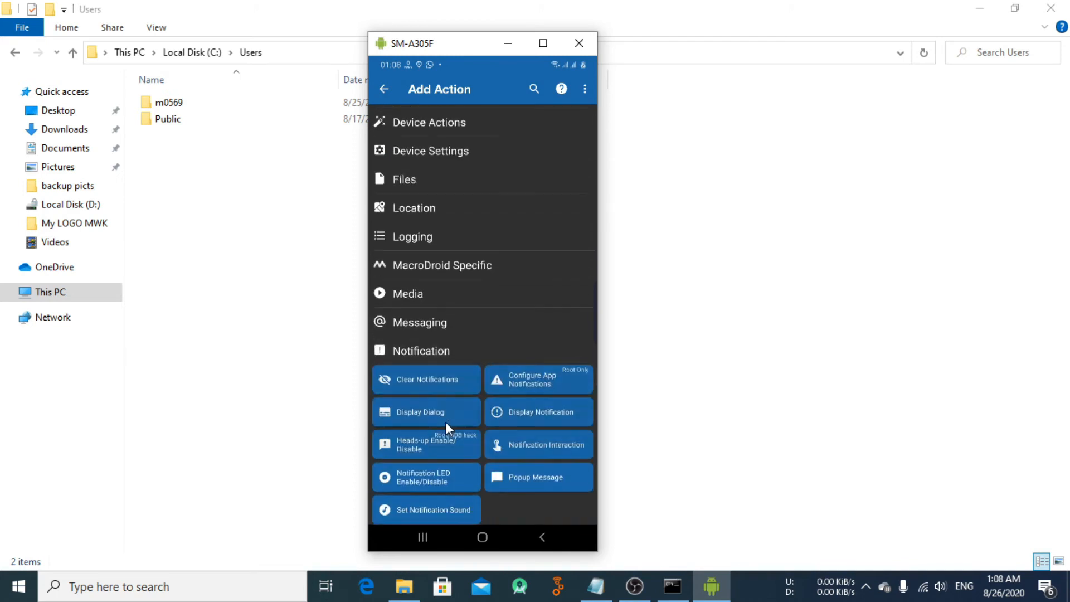
pyautogui.click(542, 477)
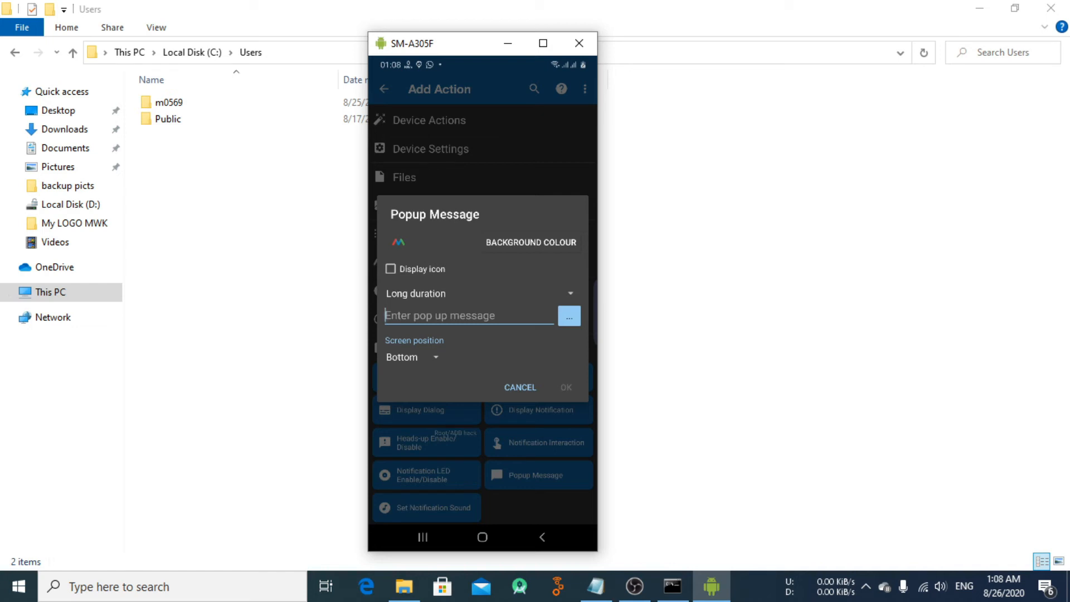
pyautogui.click(422, 313)
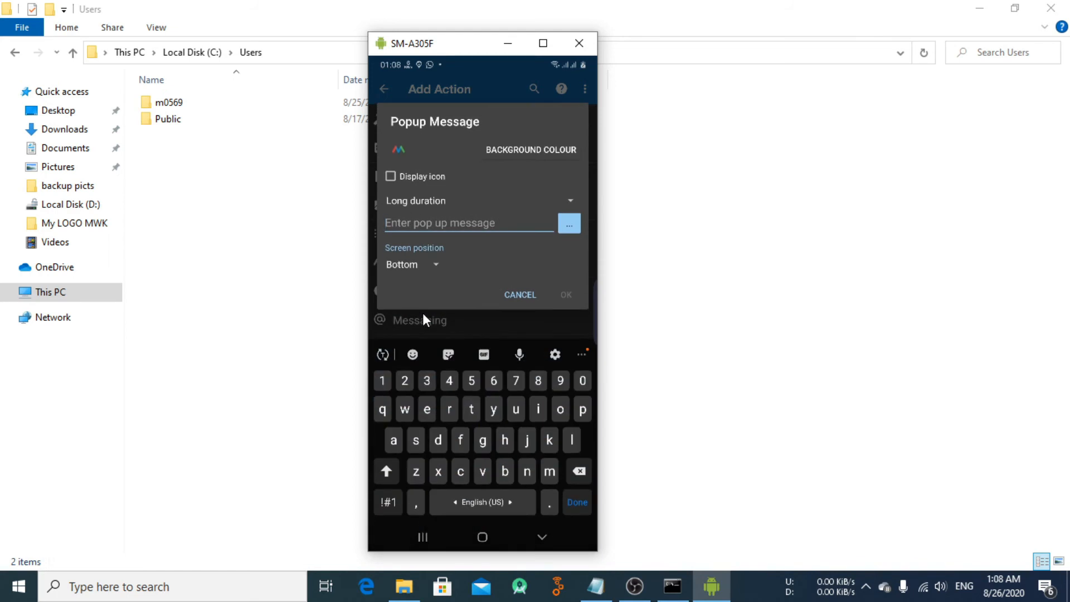
pyautogui.write('old')
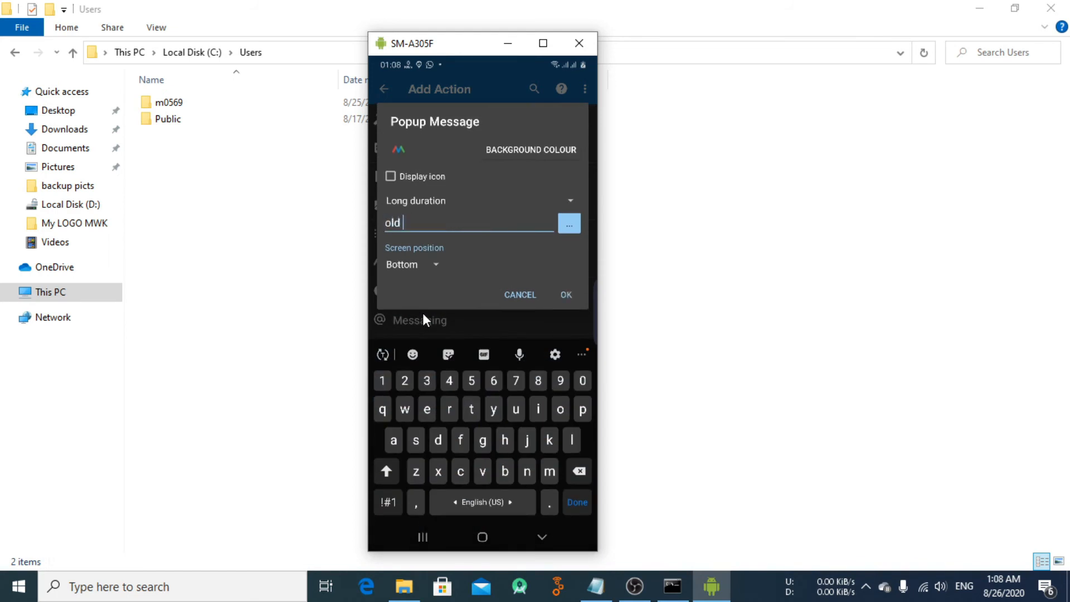
pyautogui.write(' tcp killed')
pyautogui.click(565, 295)
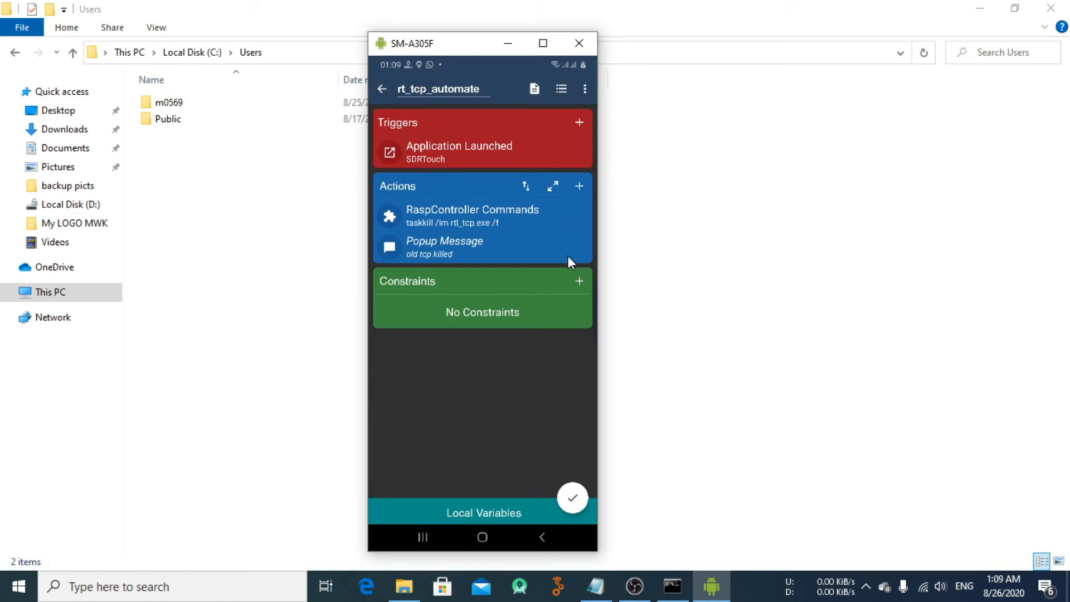
# - Add a RaspController Commands plugin action to the rt_tcp_automate macro
pyautogui.click(580, 186)
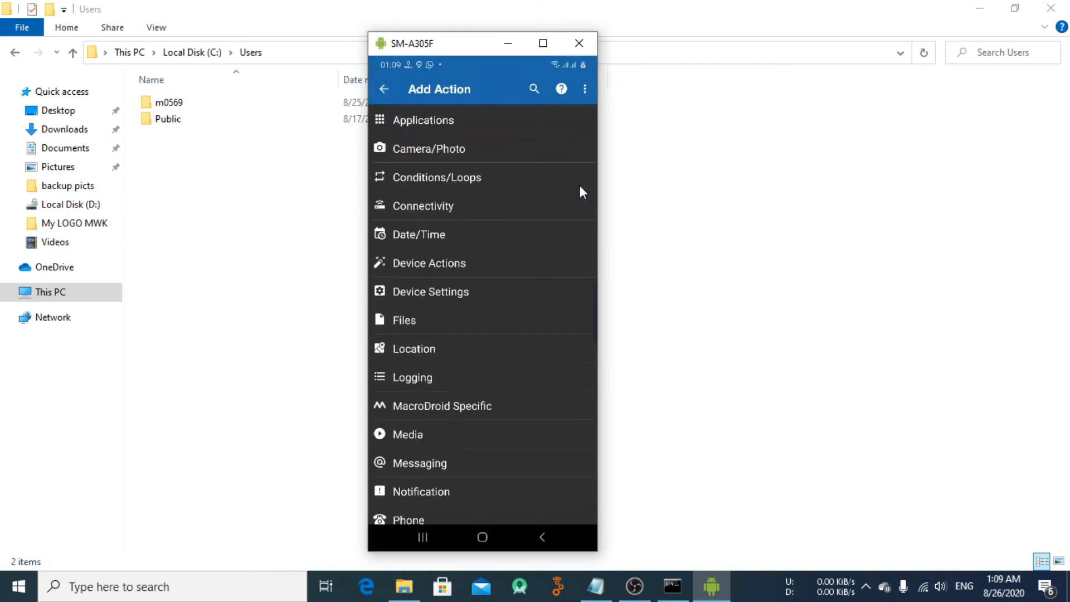
pyautogui.click(430, 124)
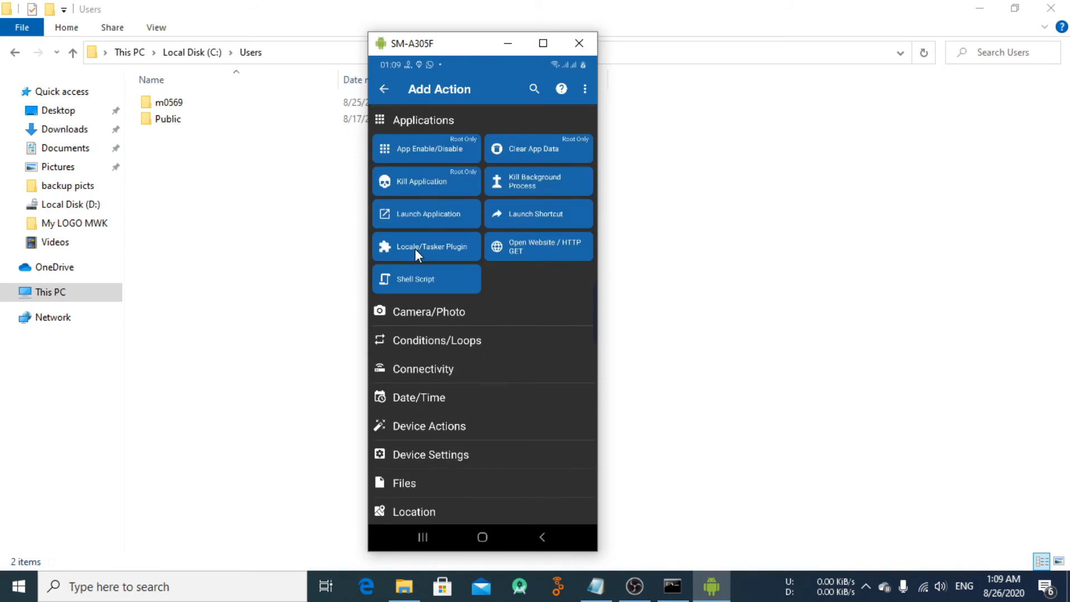
pyautogui.click(413, 247)
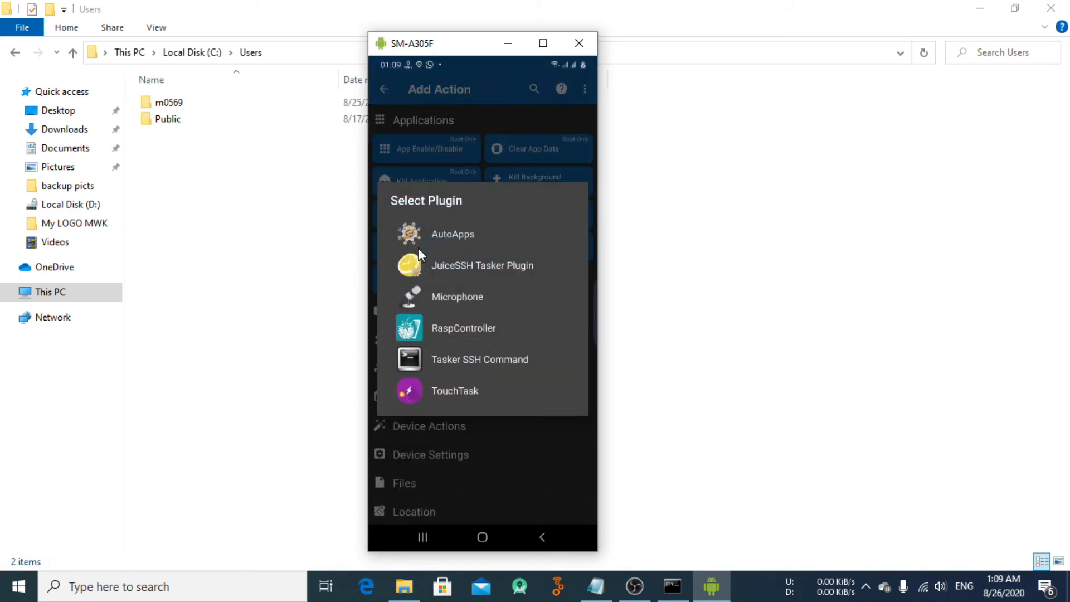
pyautogui.click(445, 329)
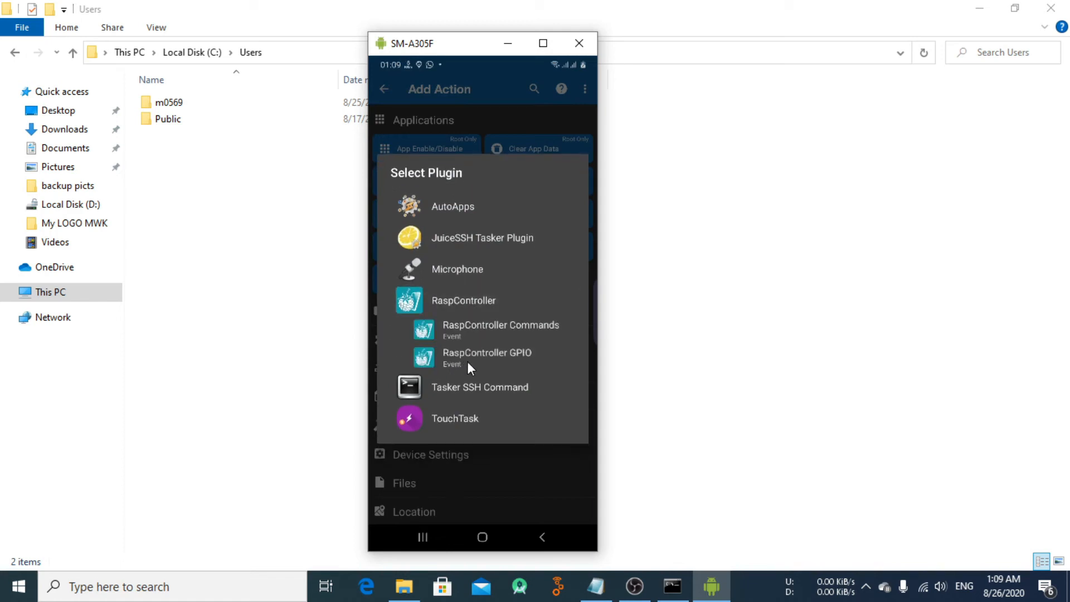
pyautogui.click(476, 330)
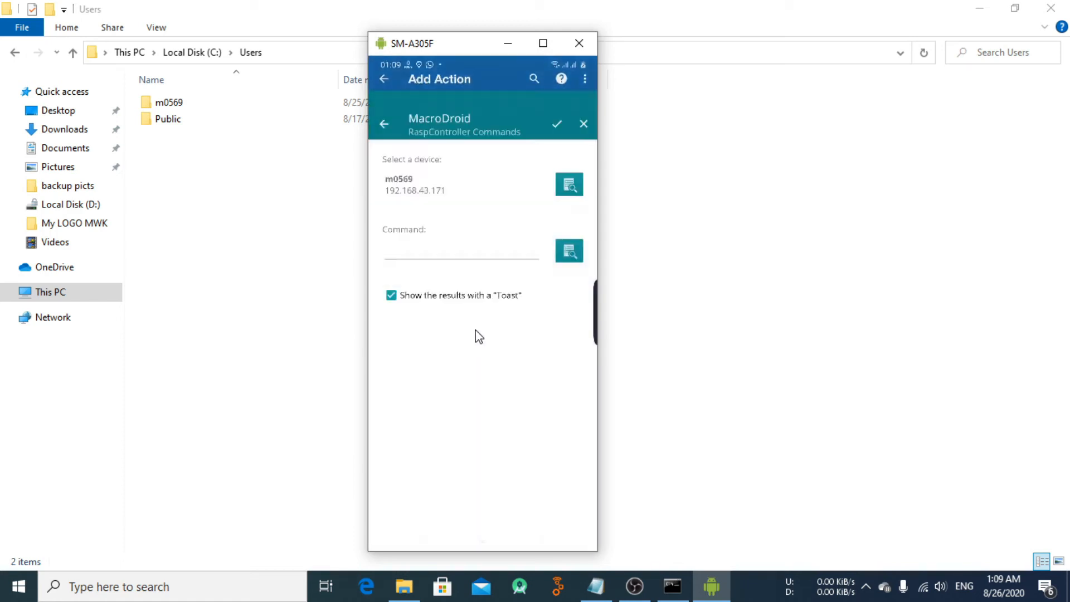
# - Configure the plugin action with device m0569 and the saved command Rtl tcp new, leaving the command result variable at None
pyautogui.click(568, 152)
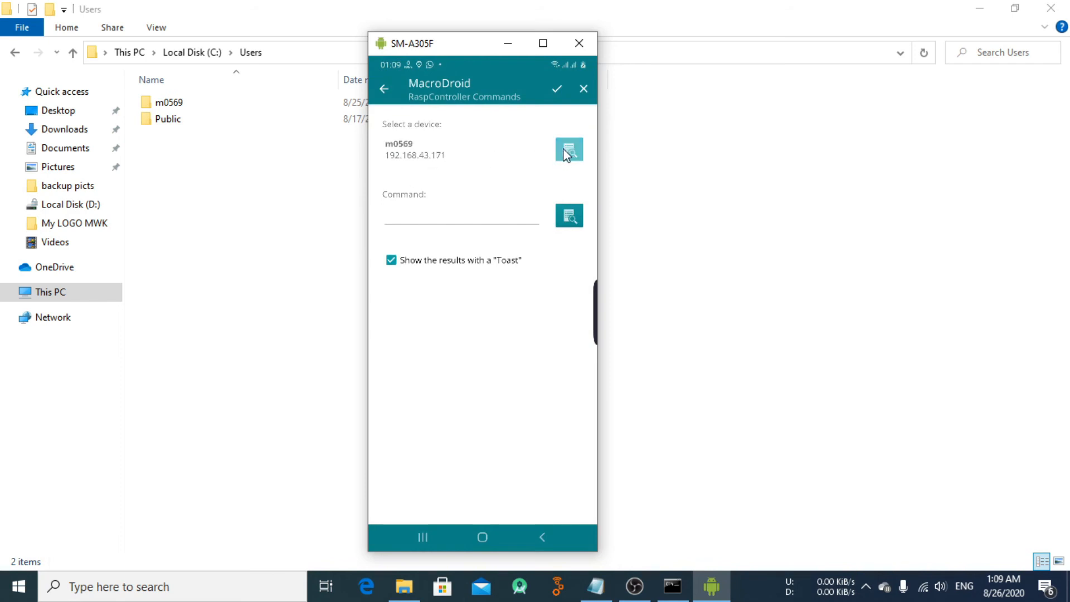
pyautogui.click(427, 287)
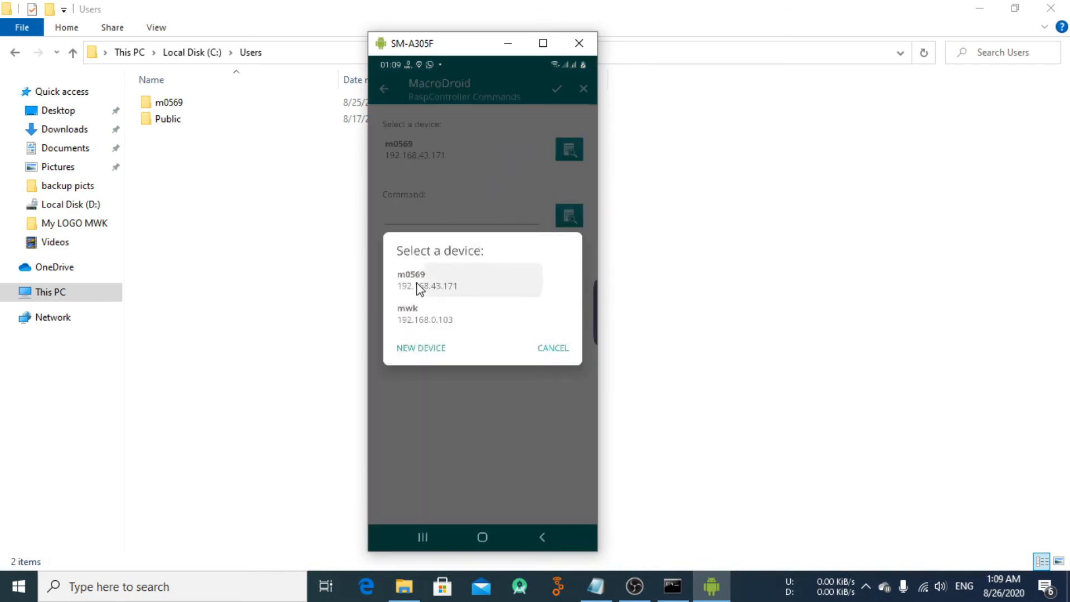
pyautogui.click(569, 221)
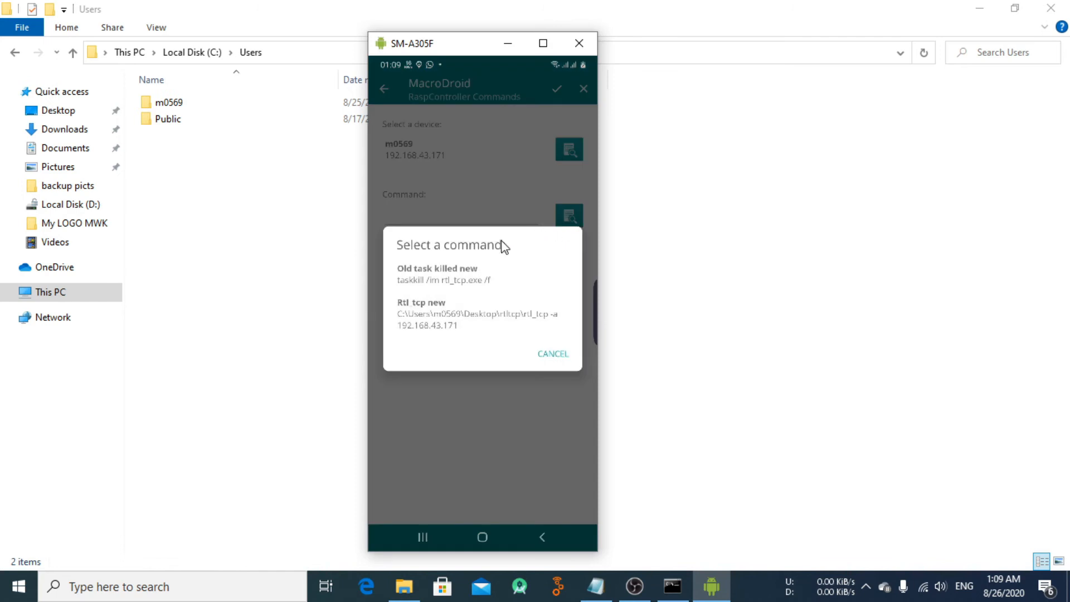
pyautogui.click(445, 315)
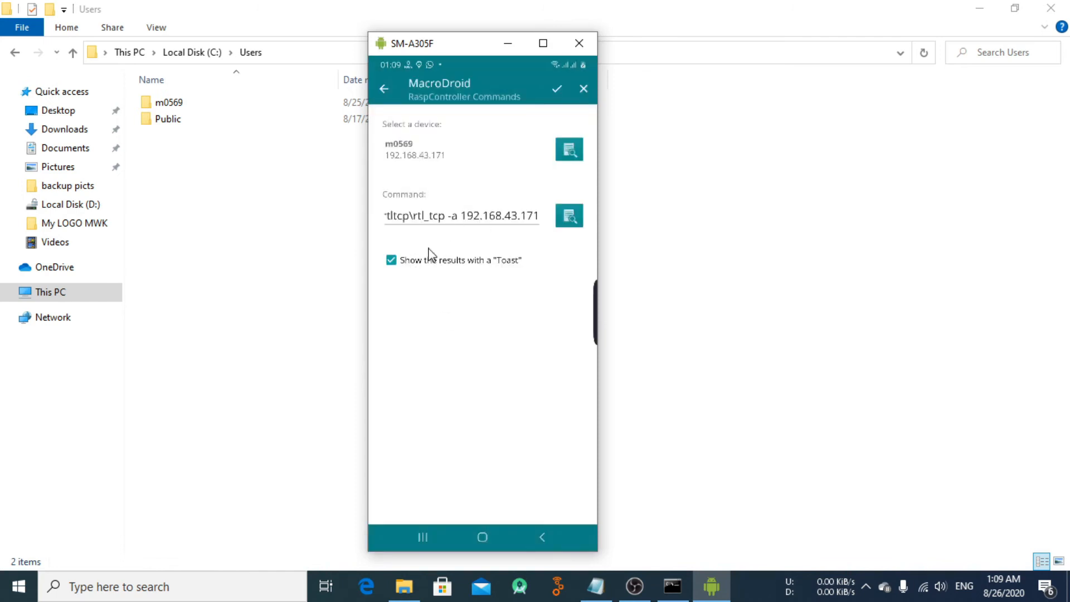
pyautogui.click(552, 89)
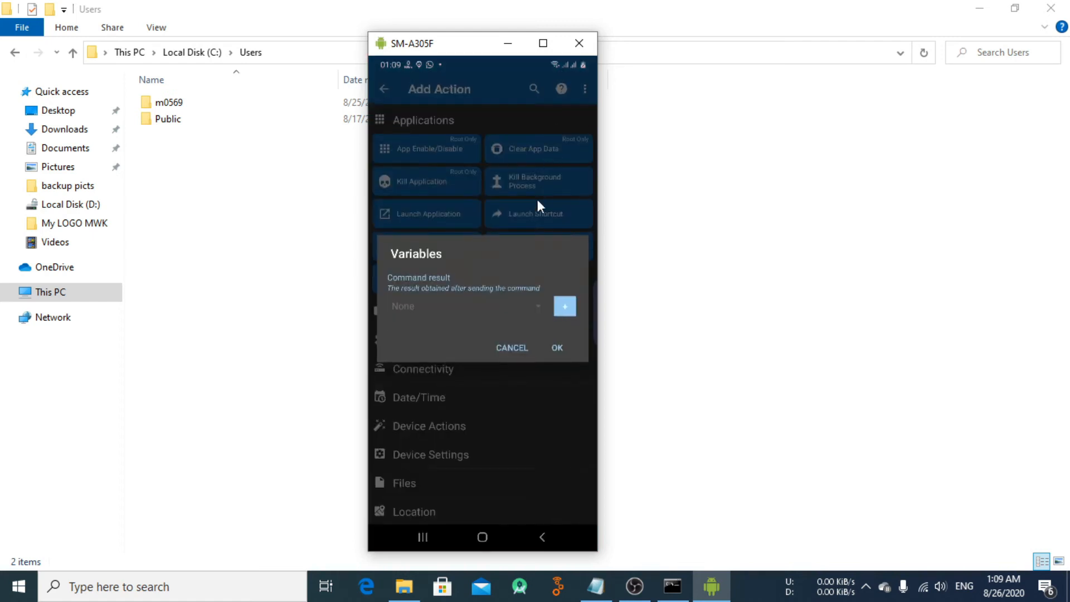
pyautogui.click(551, 347)
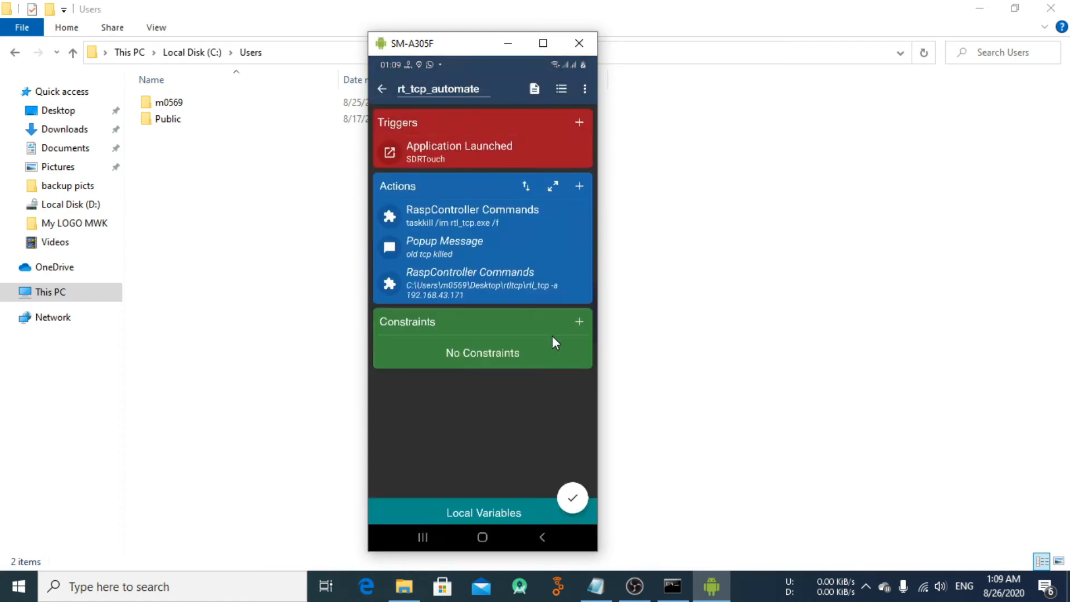
# - Add a Popup Message notification action with the text rtl tcp launched correctly and save the rt_tcp_automate macro
pyautogui.click(579, 186)
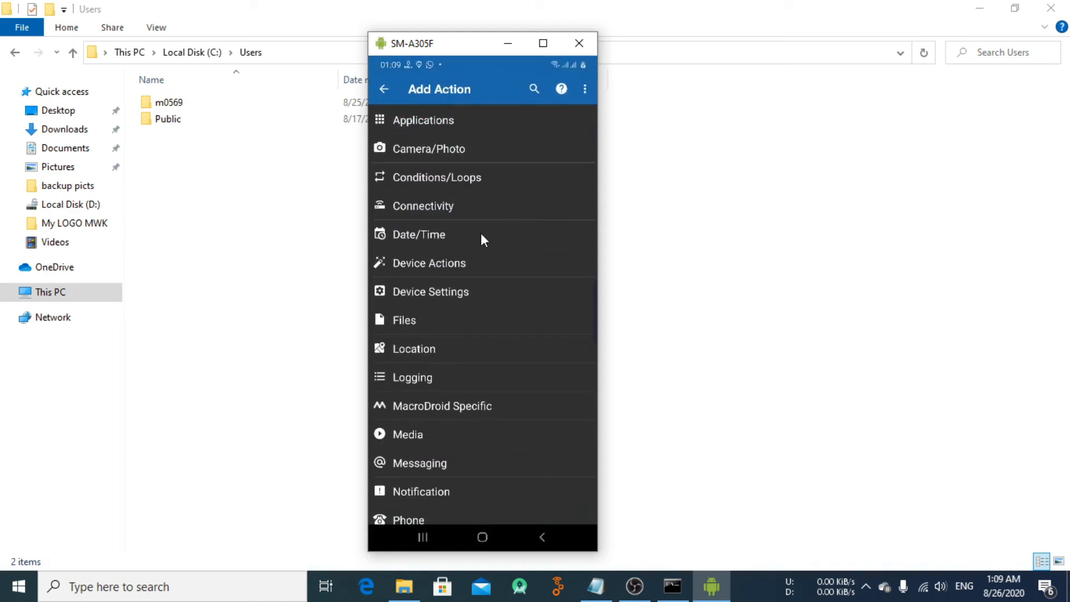
pyautogui.click(447, 489)
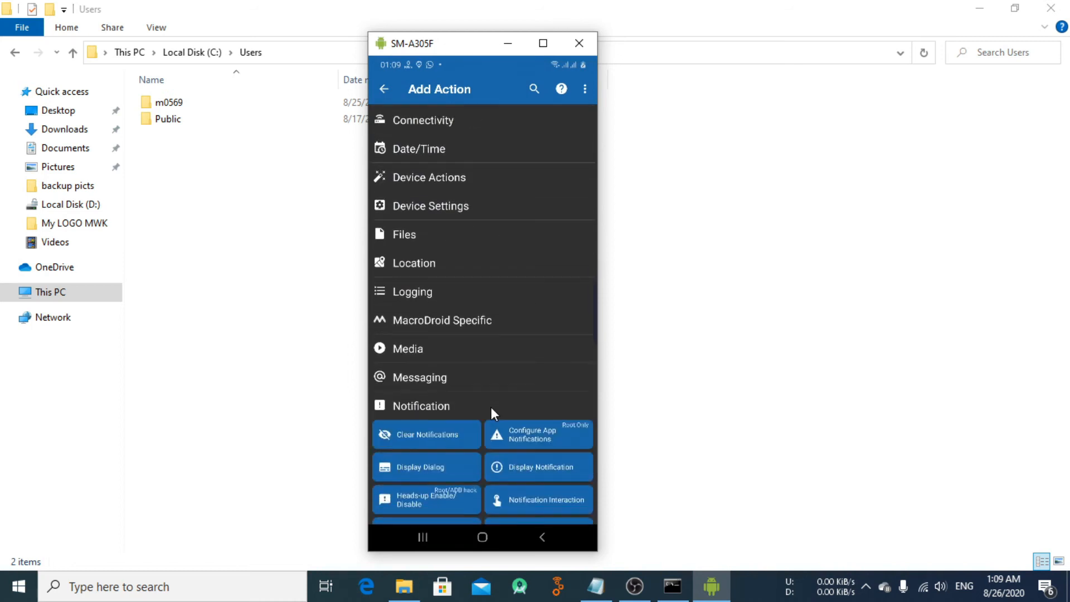
pyautogui.click(516, 469)
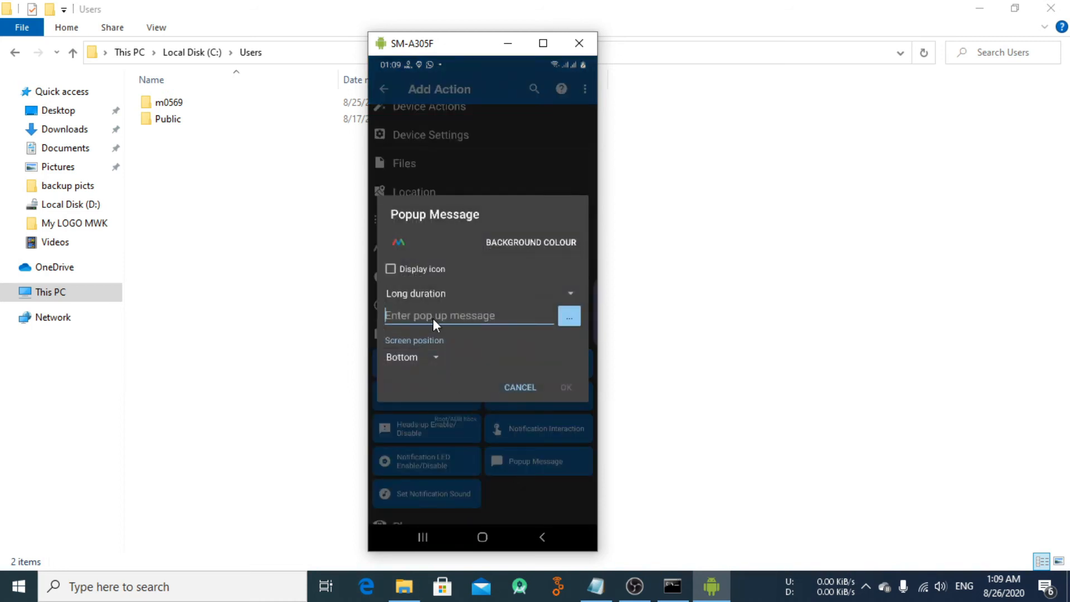
pyautogui.click(433, 318)
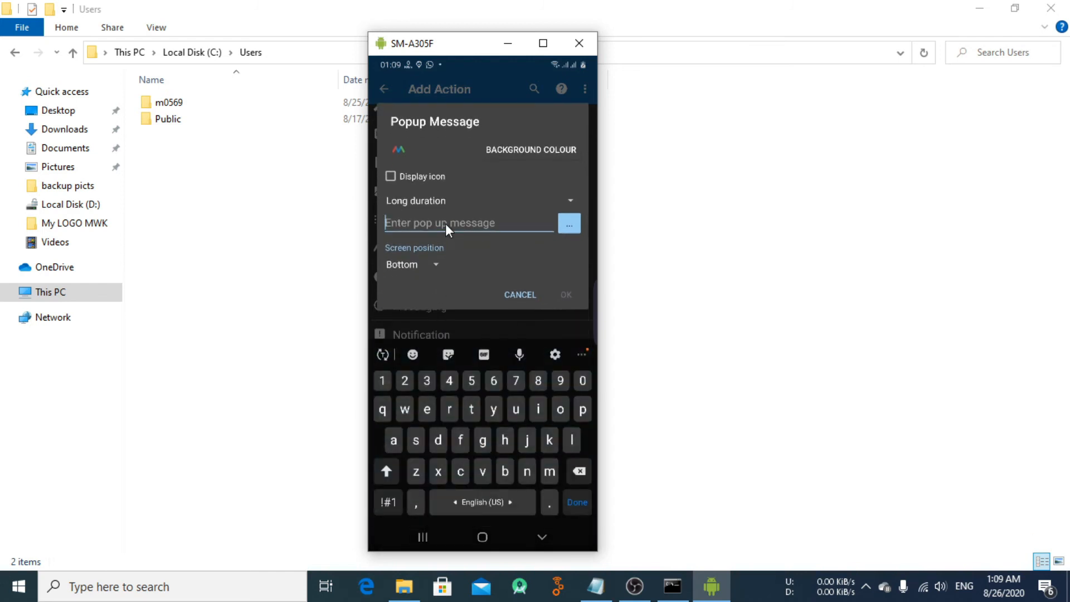
pyautogui.write('rtl')
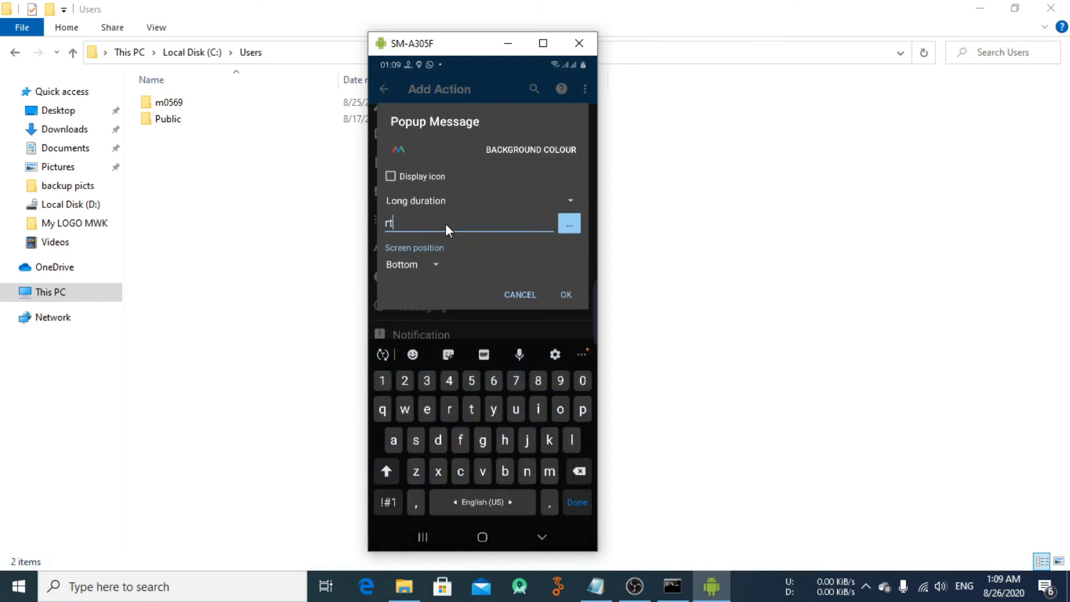
pyautogui.write(' tcp launched correctly')
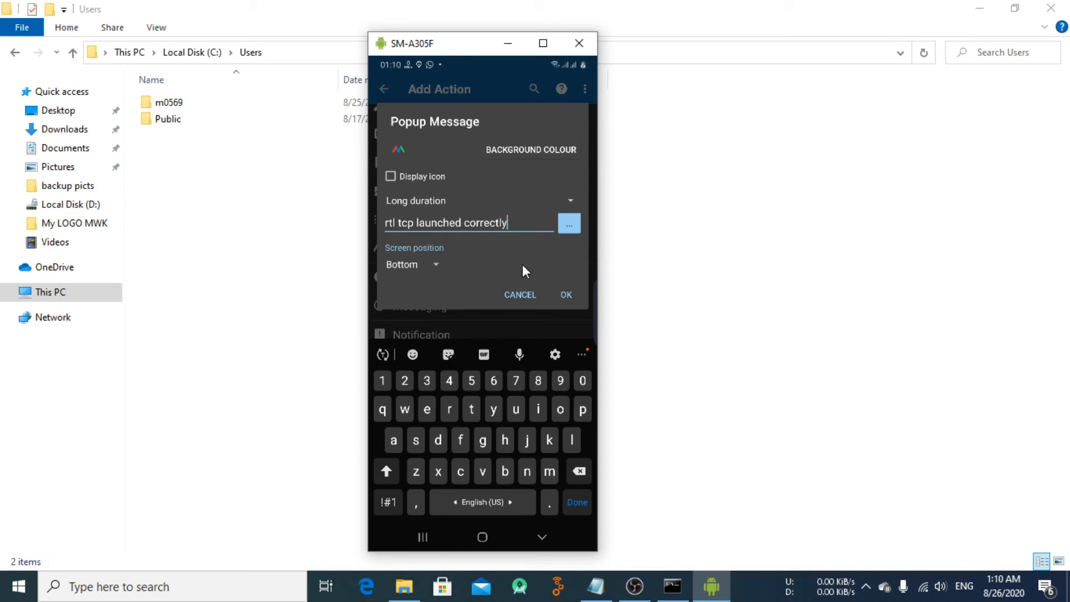
pyautogui.click(564, 294)
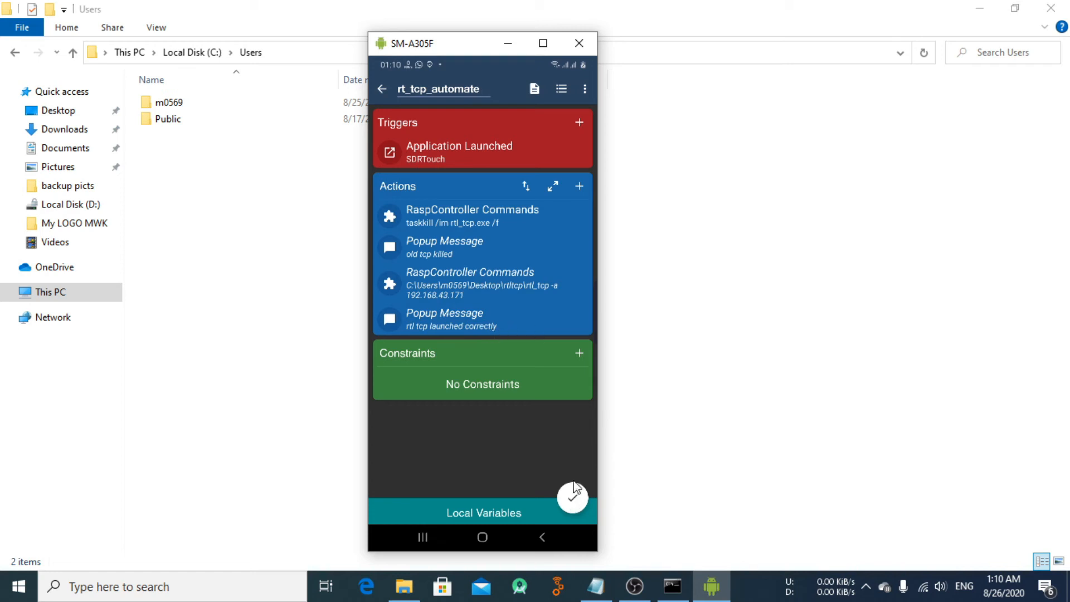
pyautogui.click(572, 493)
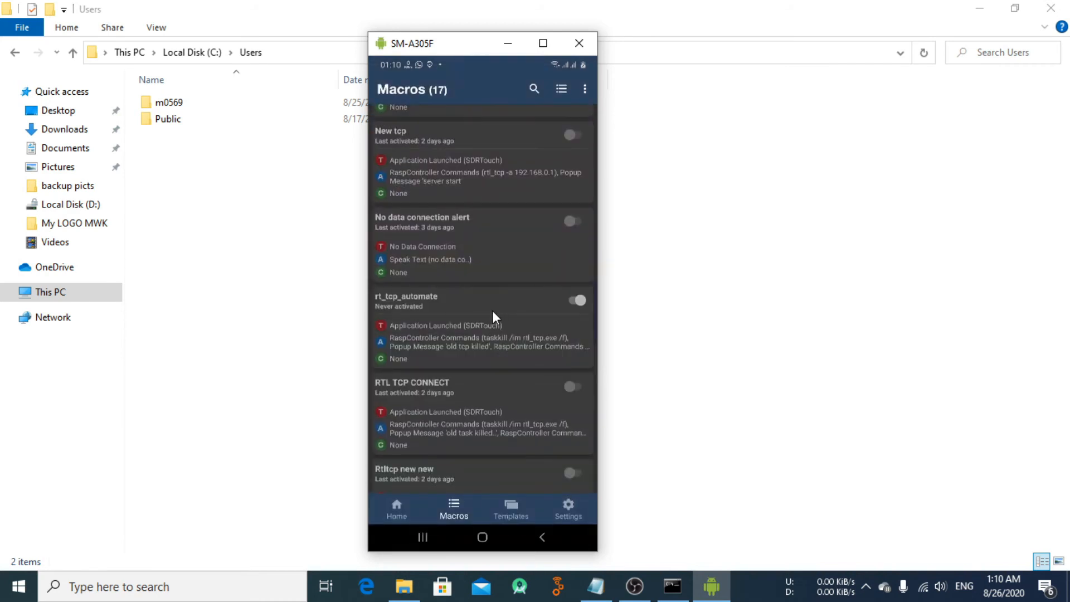
# - Launch SDRTouch from the phone's home screen to test the macro's trigger, and return to the home screen
pyautogui.scroll(-5, 466, 326)
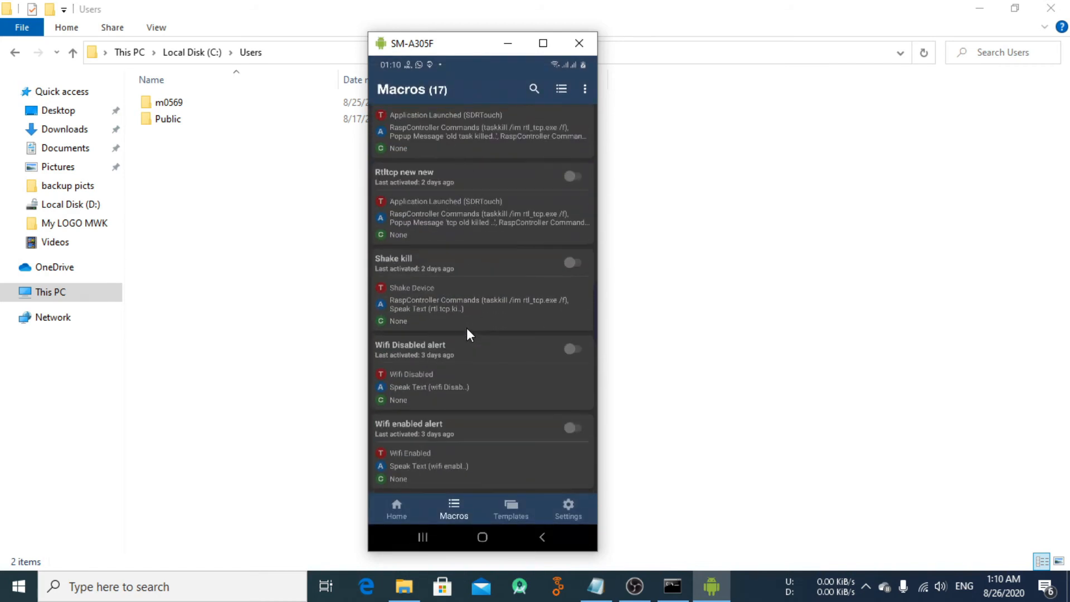
pyautogui.scroll(7, 466, 328)
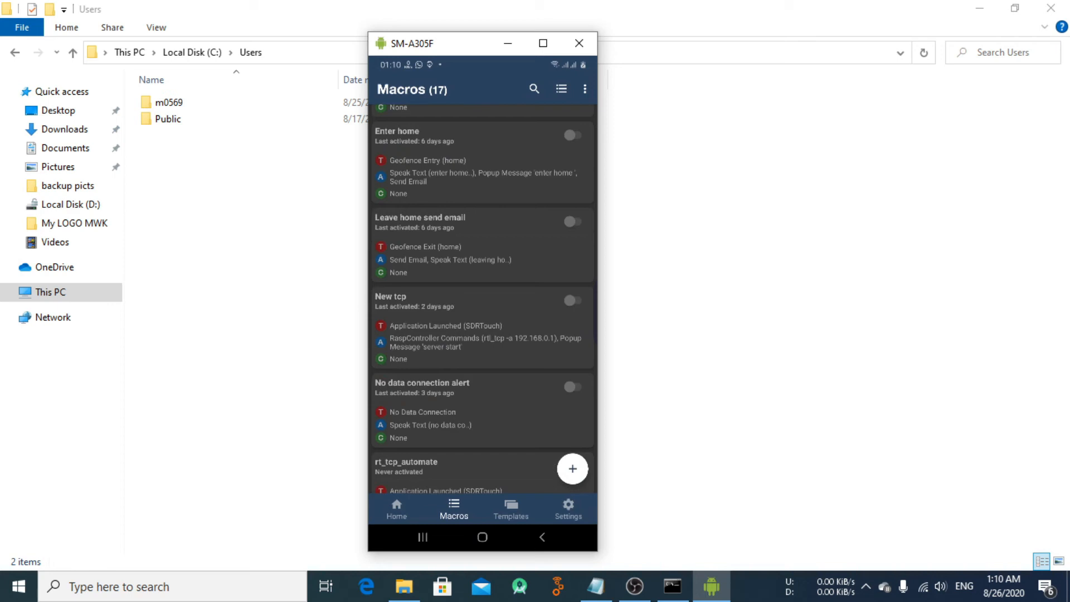
pyautogui.hotkey('alt', 'Tab')
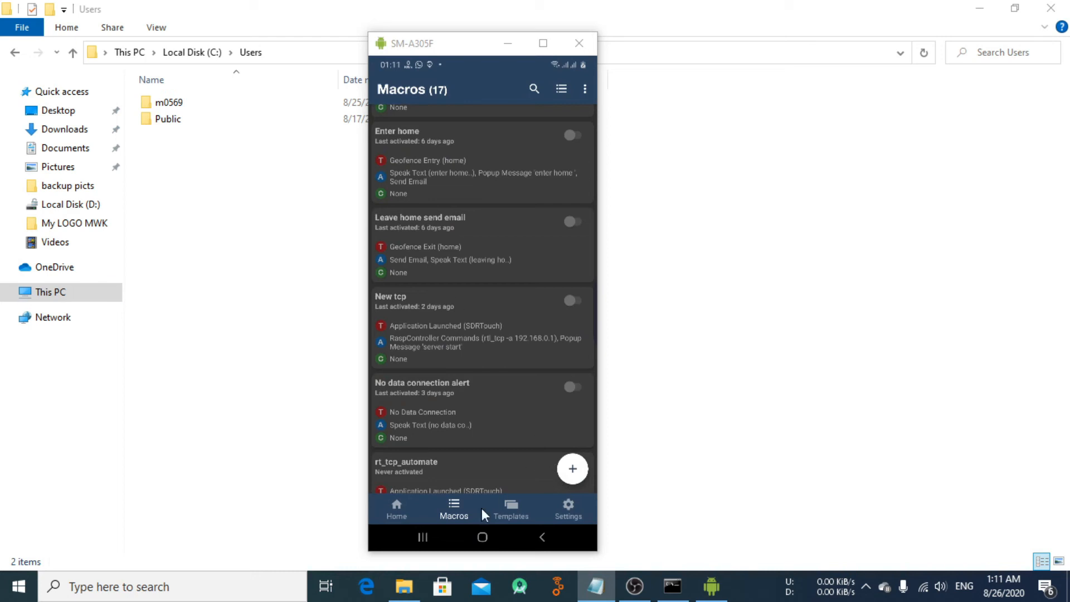
pyautogui.click(481, 537)
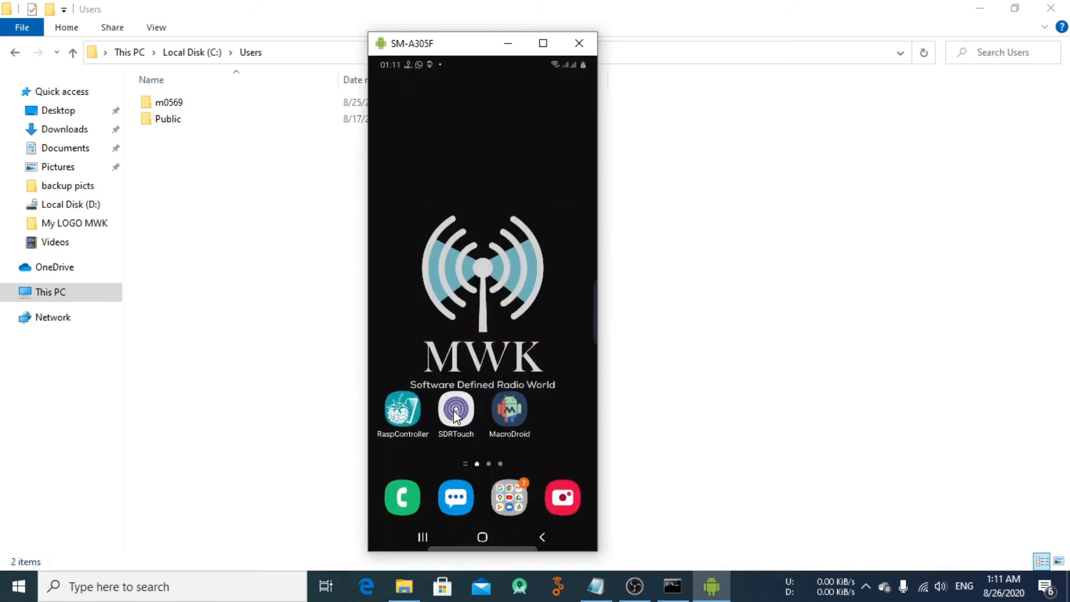
pyautogui.click(455, 413)
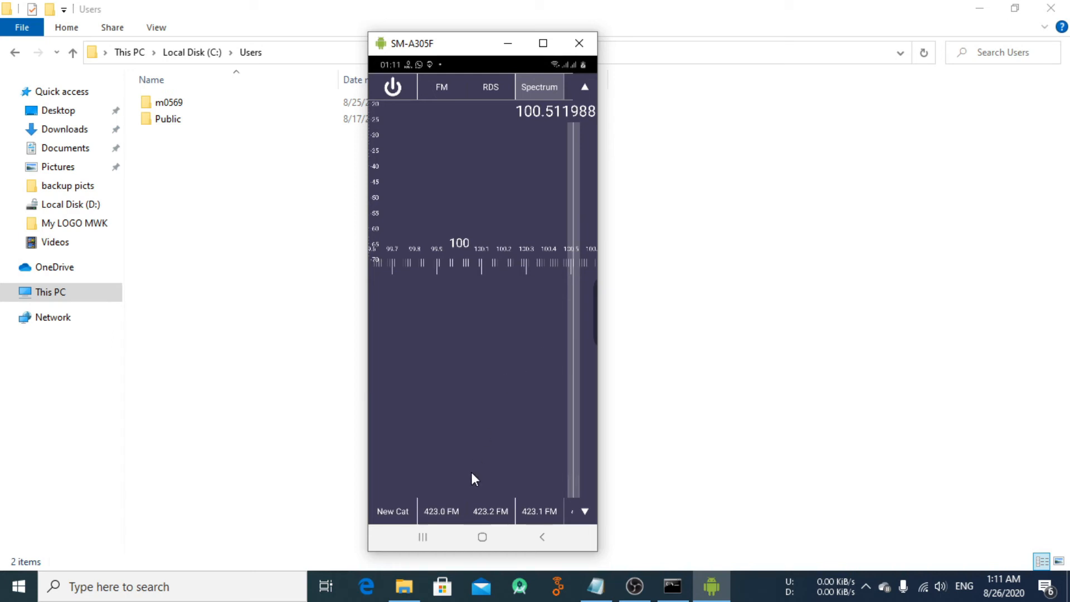
pyautogui.click(483, 537)
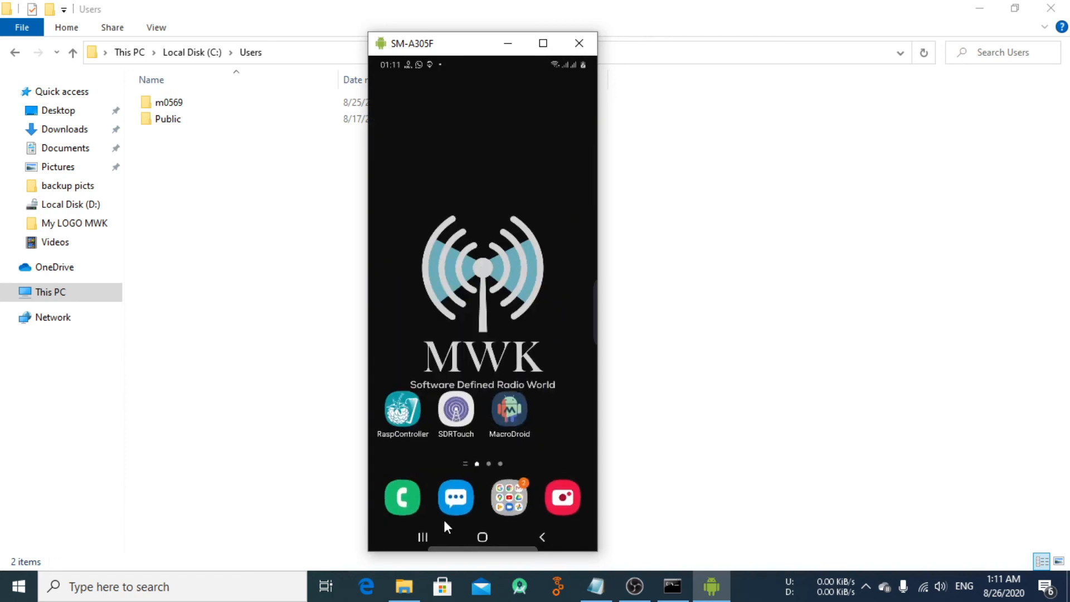
# - Reopen MacroDroid and check the trigger and actions of the rt_tcp_automate macro
pyautogui.click(506, 419)
pyautogui.scroll(5, 468, 334)
pyautogui.scroll(3, 471, 333)
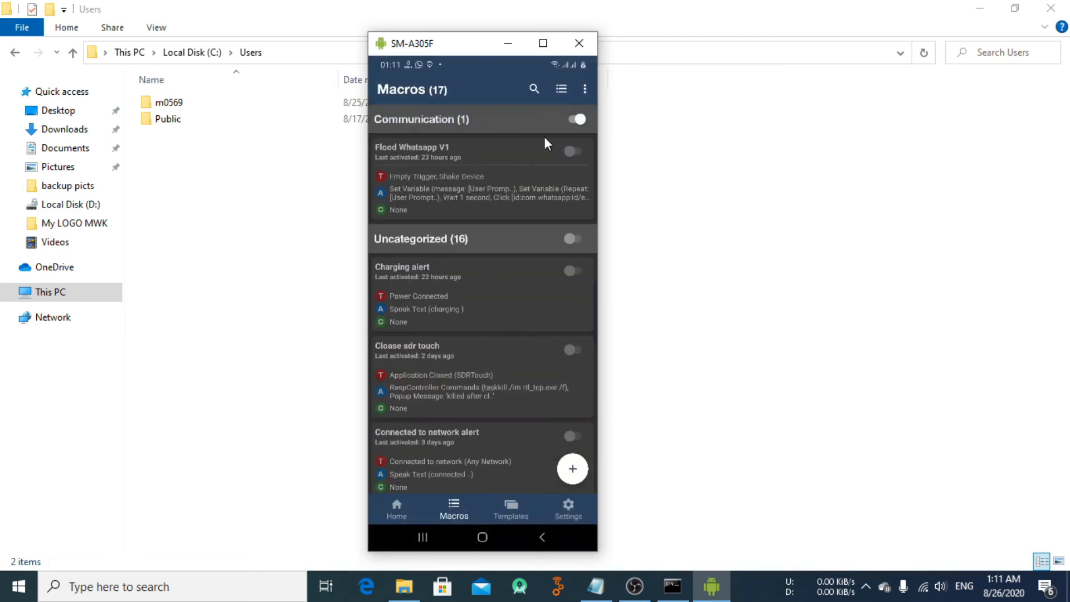
pyautogui.scroll(-10, 488, 392)
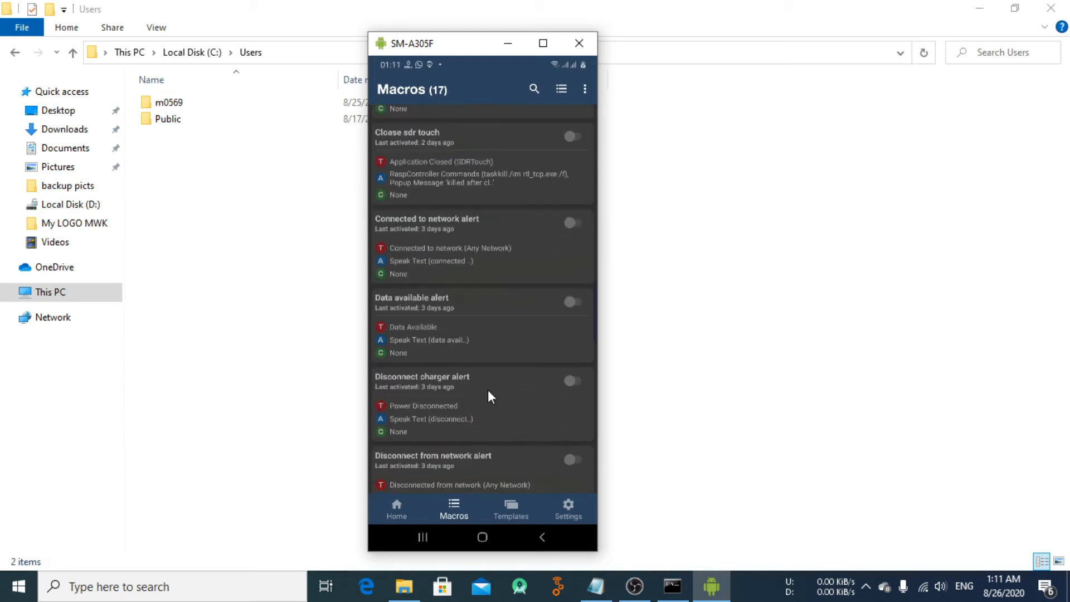
pyautogui.scroll(-3, 488, 393)
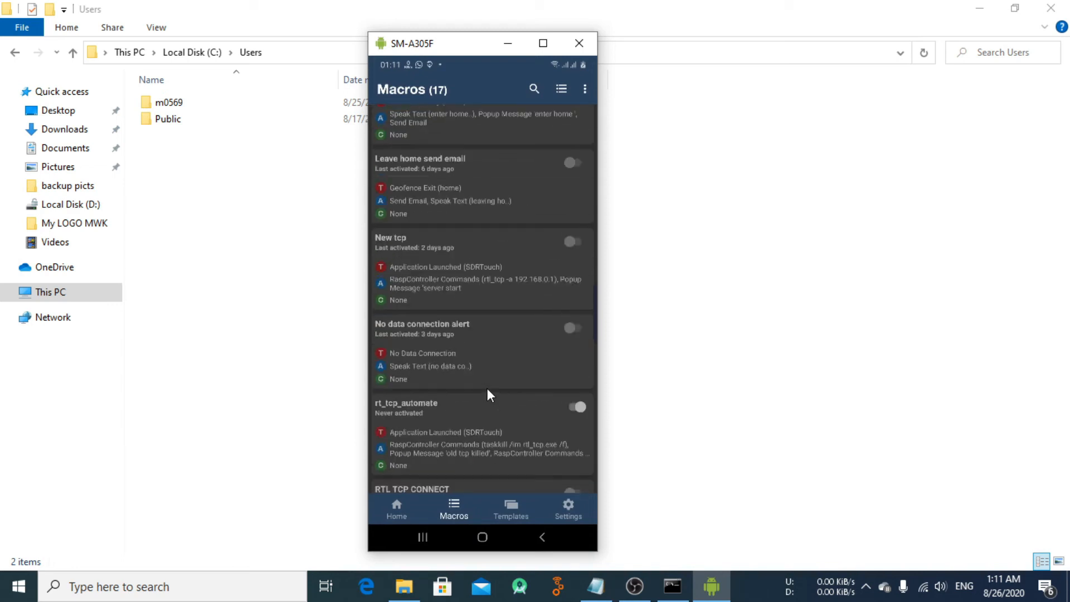
pyautogui.click(436, 349)
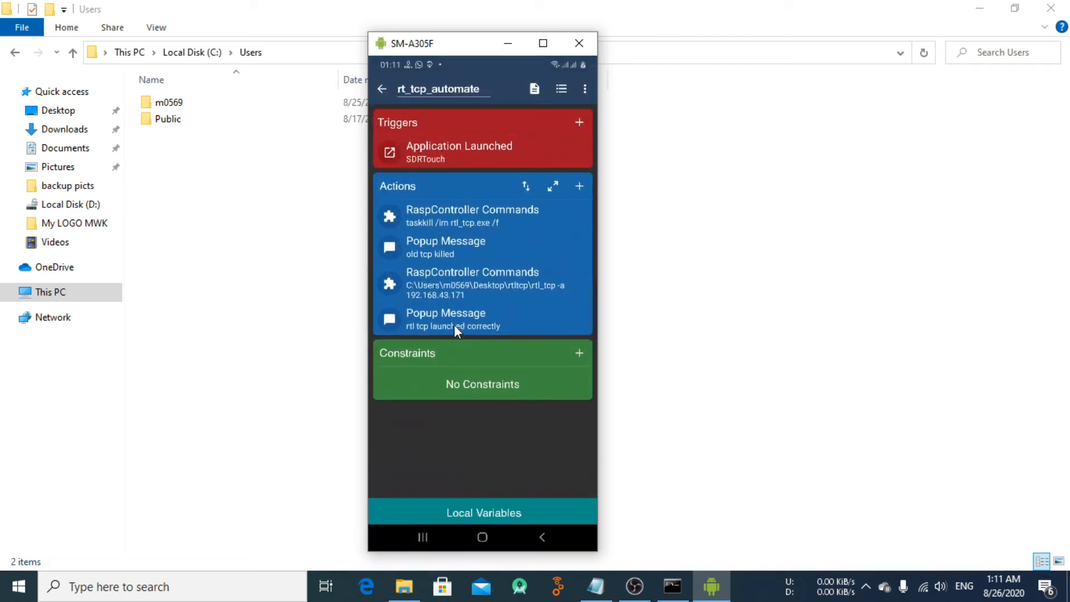
pyautogui.click(388, 91)
# - Disable MacroDroid with its main switch on the home page and enable it again
pyautogui.scroll(10, 542, 355)
pyautogui.scroll(3, 537, 339)
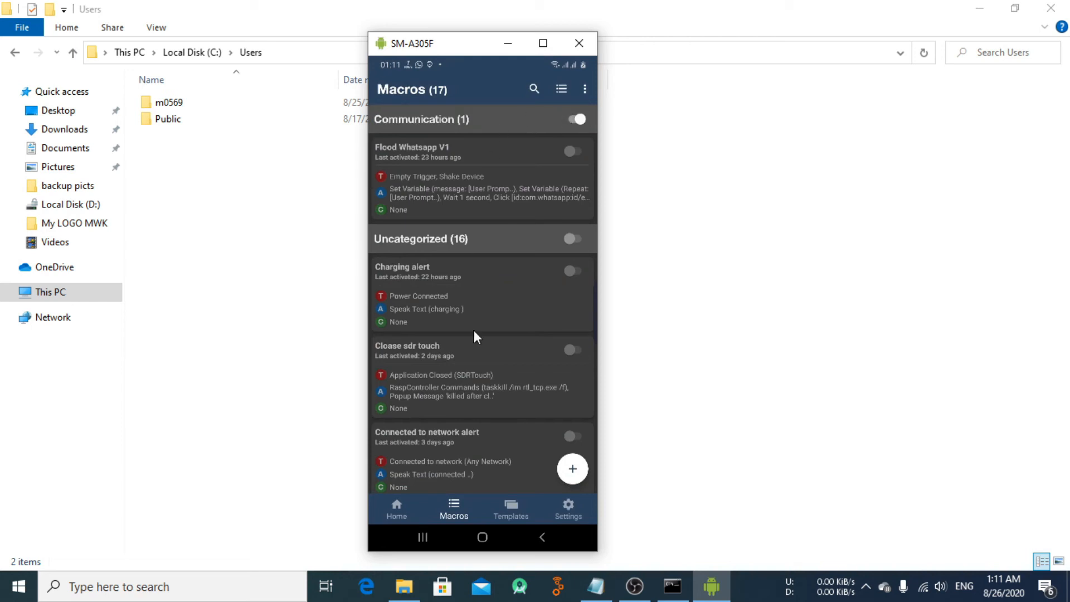
pyautogui.click(398, 508)
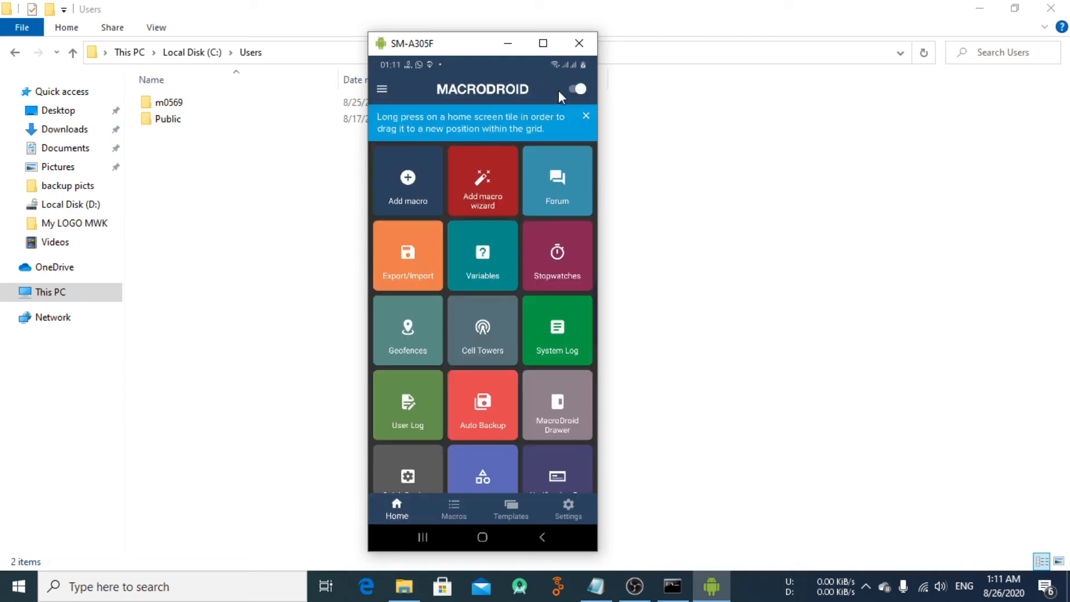
pyautogui.click(580, 88)
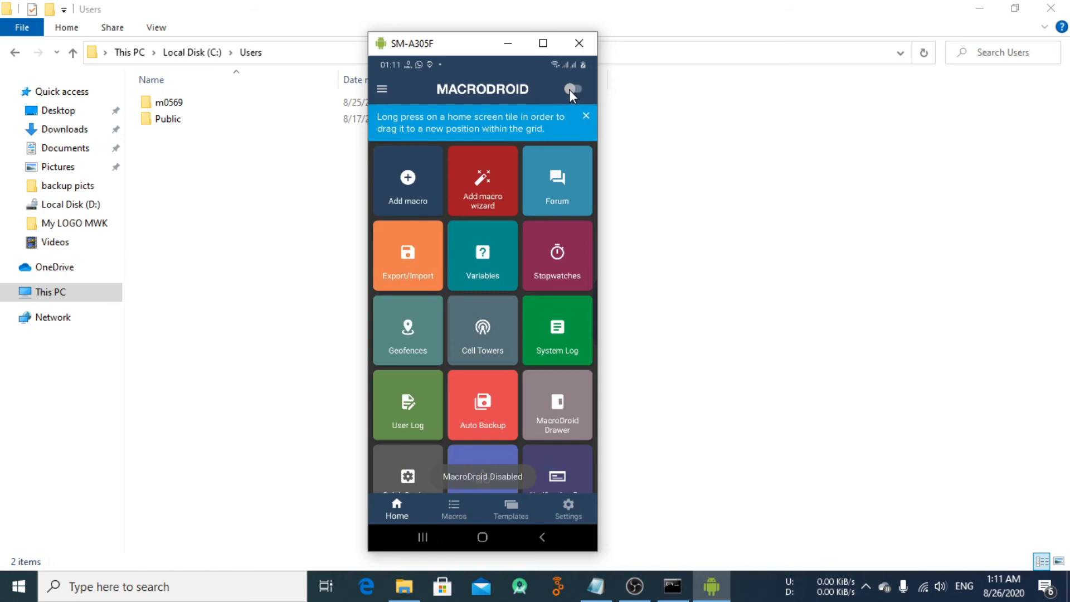
pyautogui.click(569, 89)
# - Launch SDRTouch again to trigger the macro and check the Command Prompt windows open on the PC
pyautogui.click(482, 537)
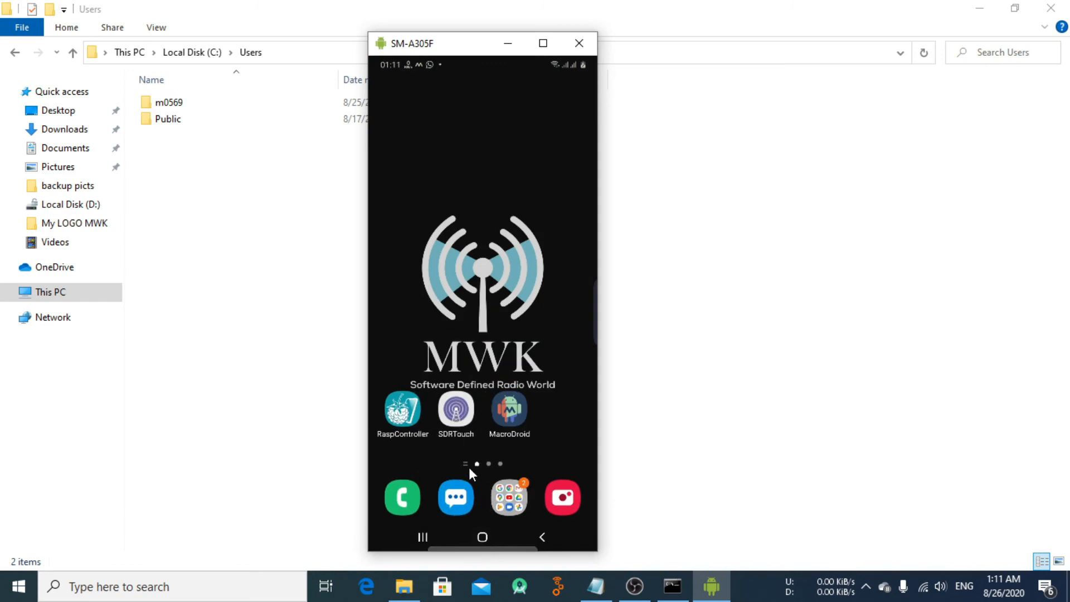
pyautogui.click(456, 410)
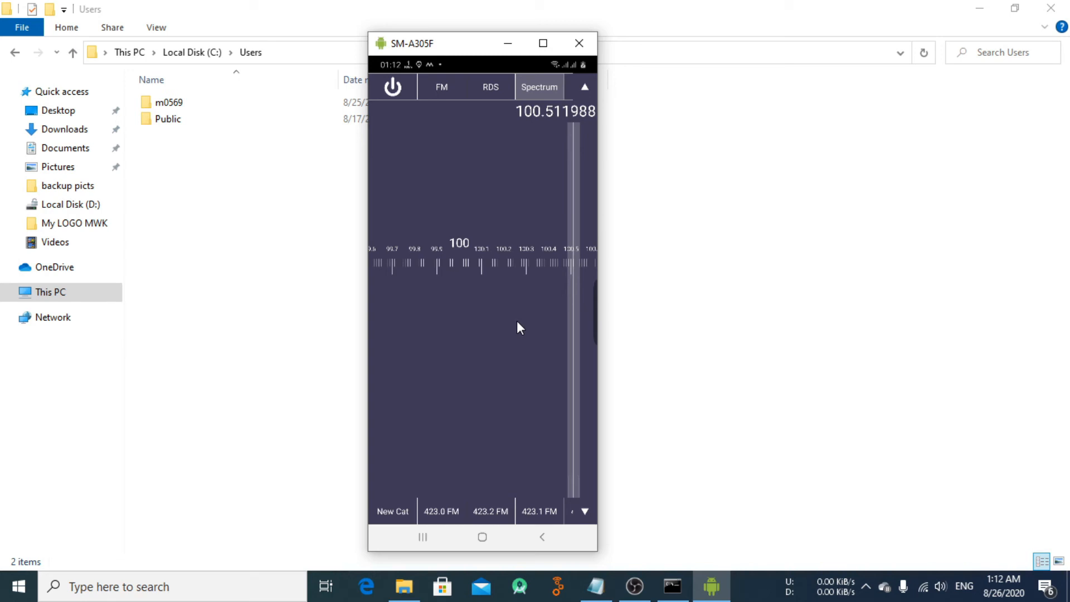
pyautogui.moveTo(669, 588)
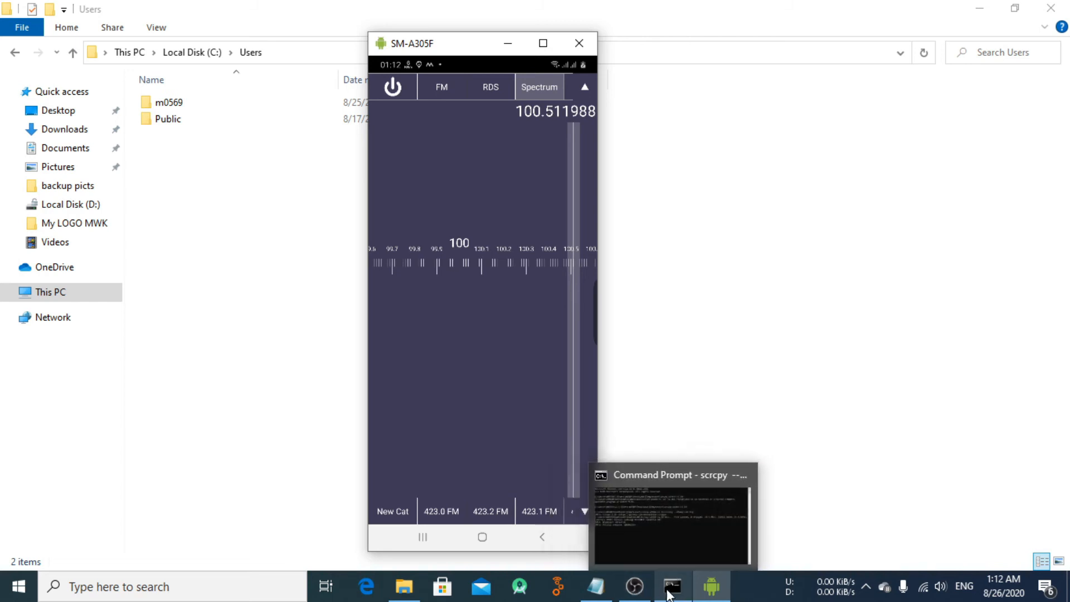
# - Enable the Uncategorized macro category in MacroDroid and return to the app's home page
pyautogui.click(635, 586)
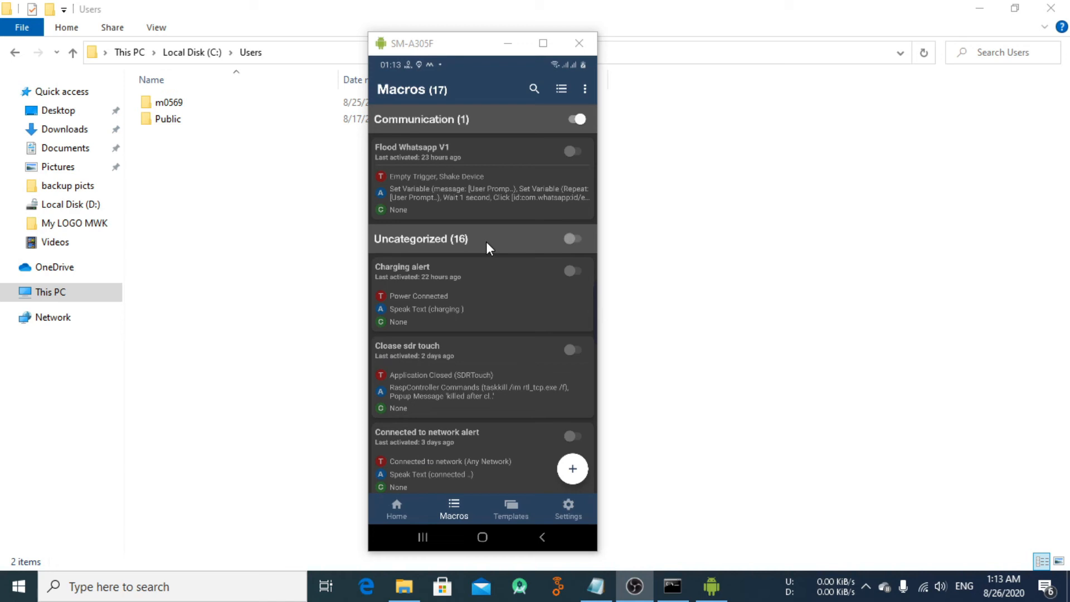
pyautogui.click(565, 244)
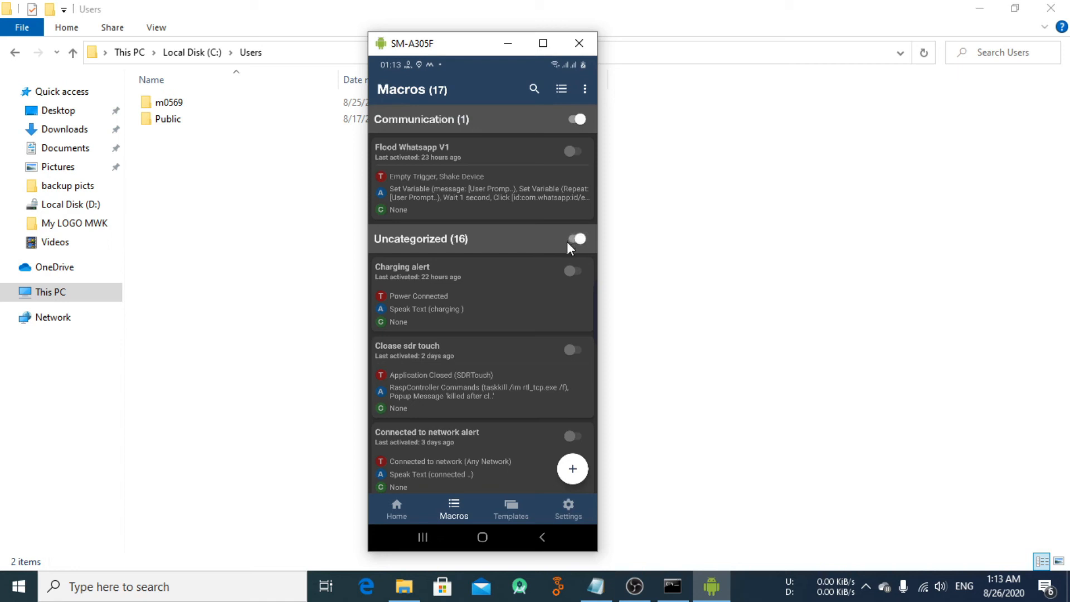
pyautogui.click(396, 511)
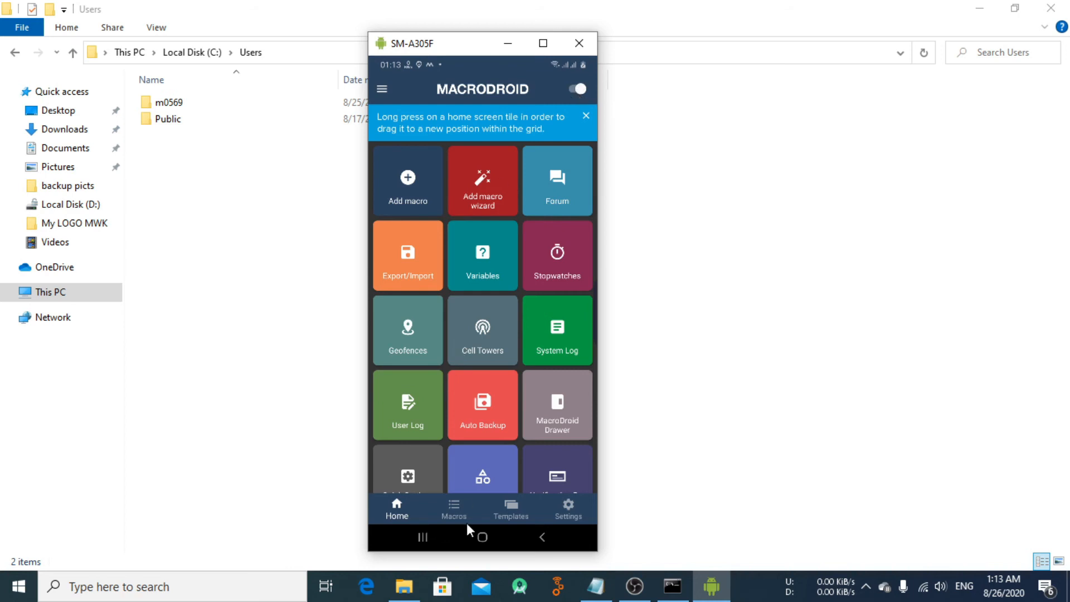
# - Launch SDRTouch from the phone's home screen to test the macro and check its spectrum display
pyautogui.click(482, 535)
pyautogui.click(459, 408)
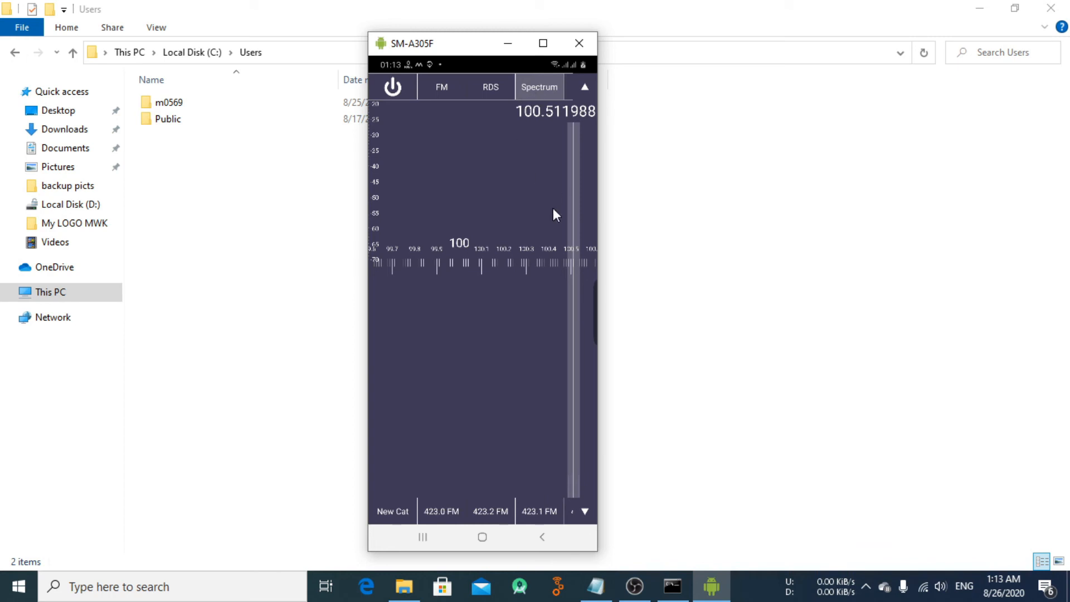
pyautogui.click(528, 89)
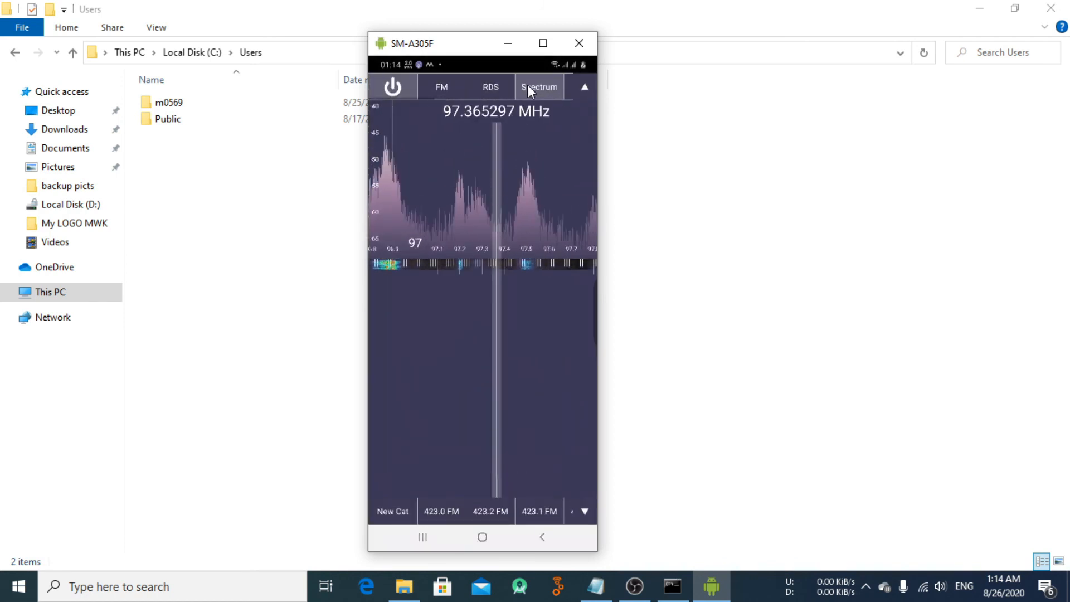
pyautogui.click(530, 89)
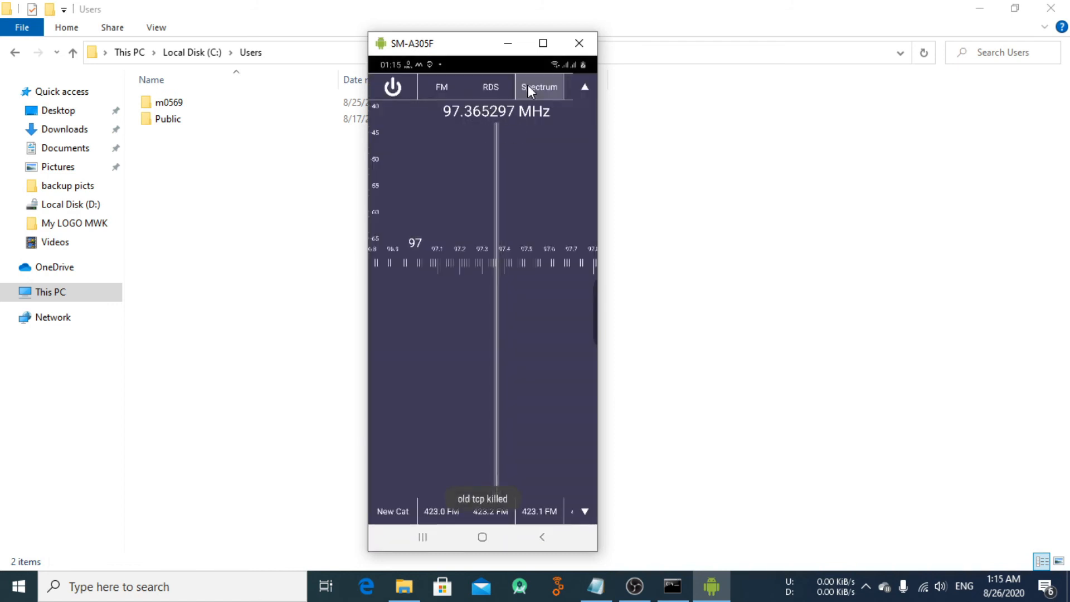
# - View the user widget configuration form in RaspController and leave it without saving
pyautogui.hscroll(6, 530, 91)
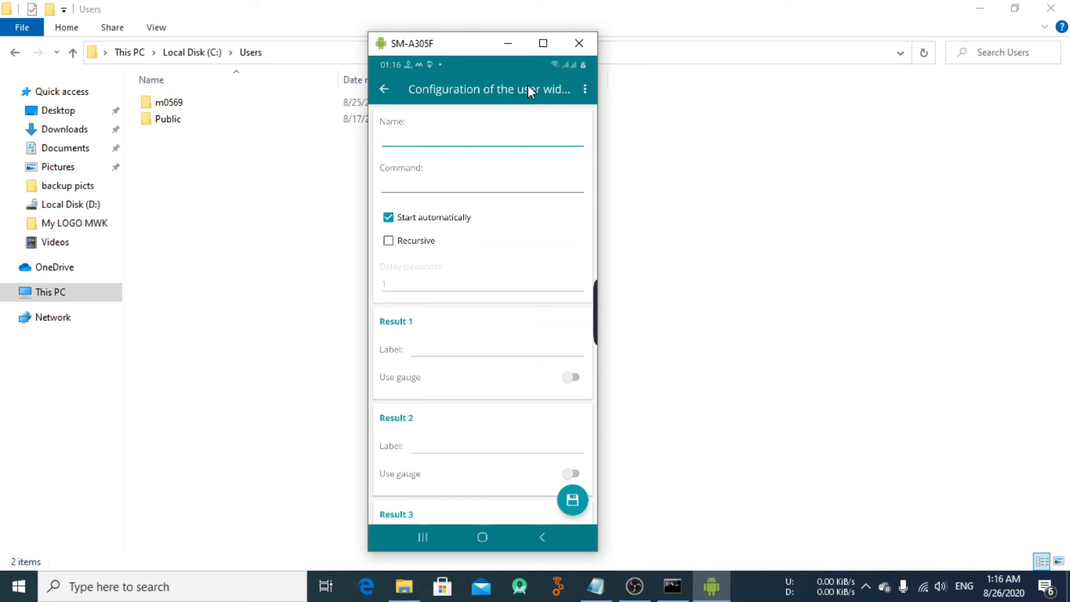
pyautogui.rightClick(527, 85)
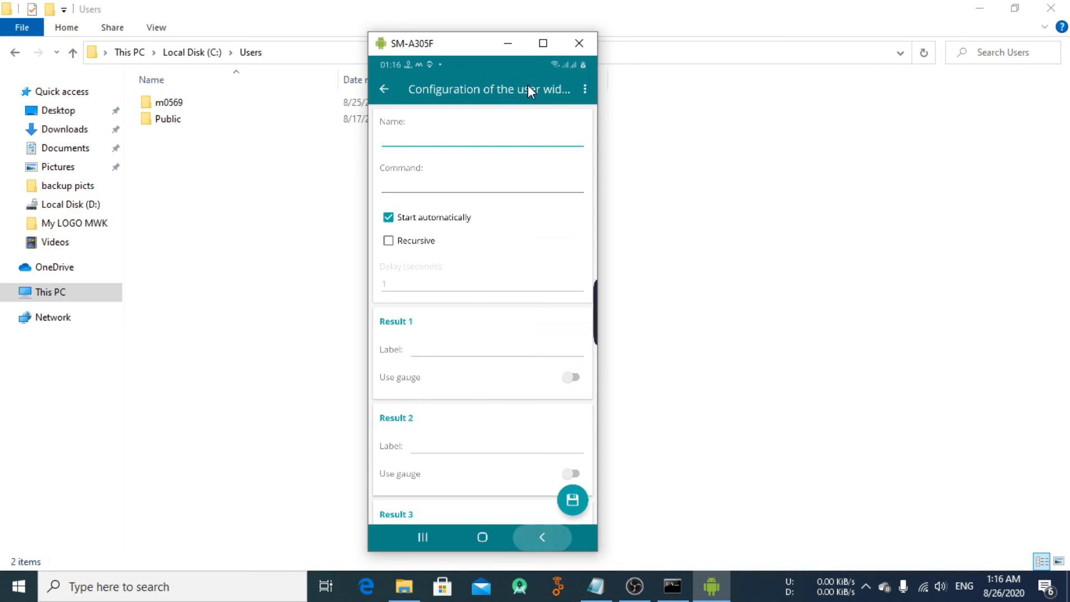
pyautogui.middleClick(527, 85)
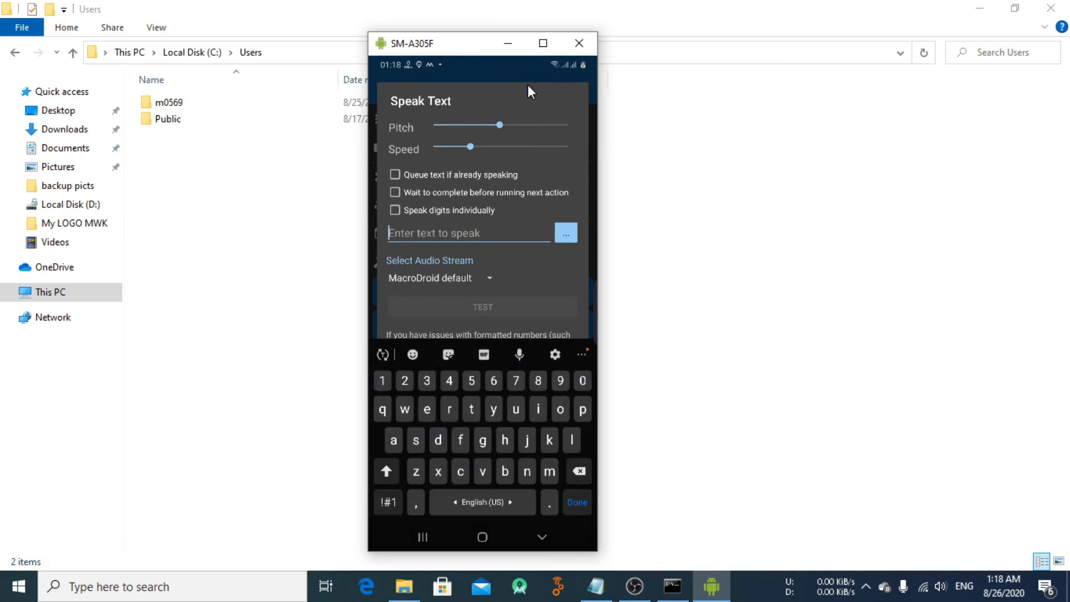
# - Set the text of the macro's Speak Text action to "rtl tcp killed" and close the dialog
pyautogui.write('rtl tco')
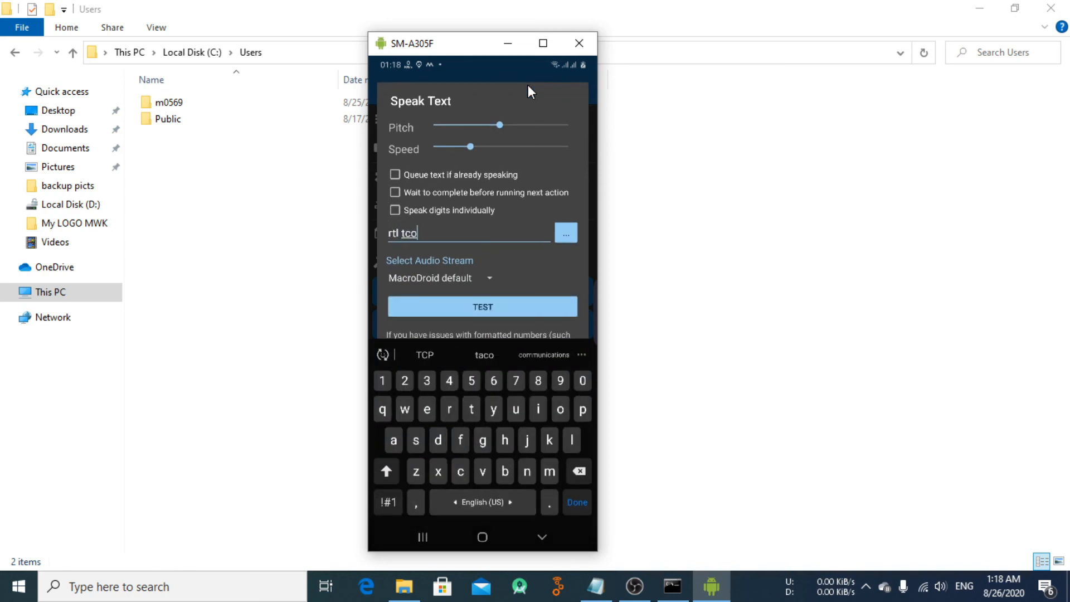
pyautogui.press('BackSpace')
pyautogui.write('p killed')
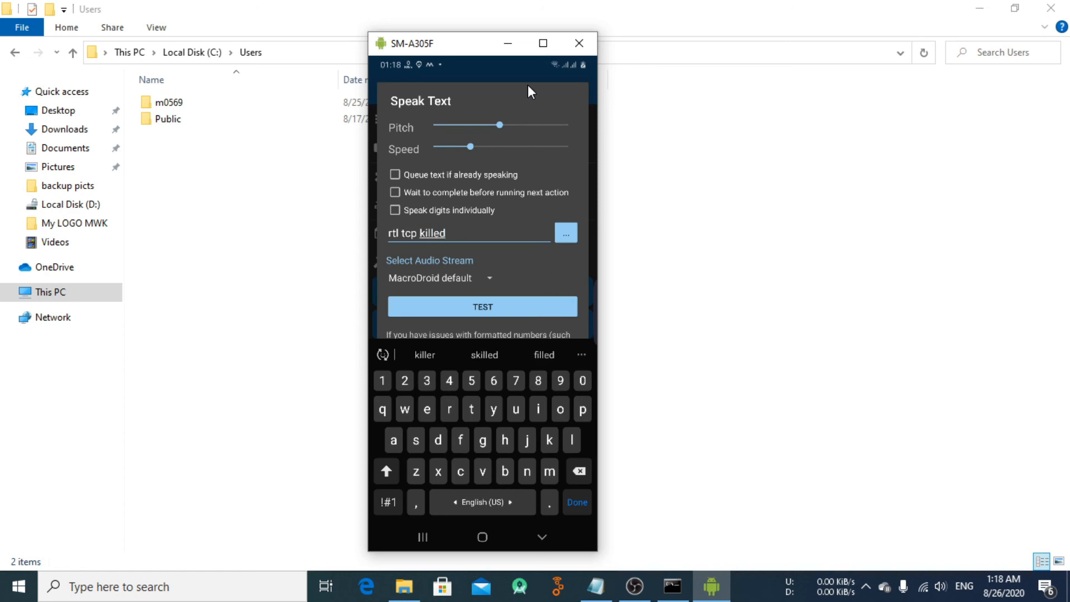
pyautogui.press('Escape')
pyautogui.press('Return')
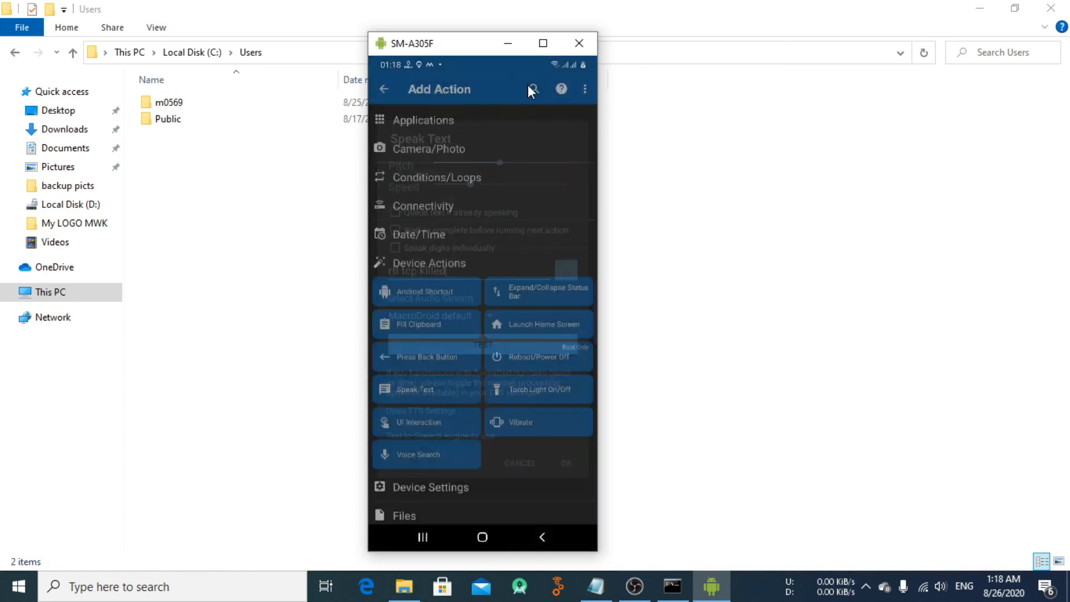
pyautogui.click(530, 89)
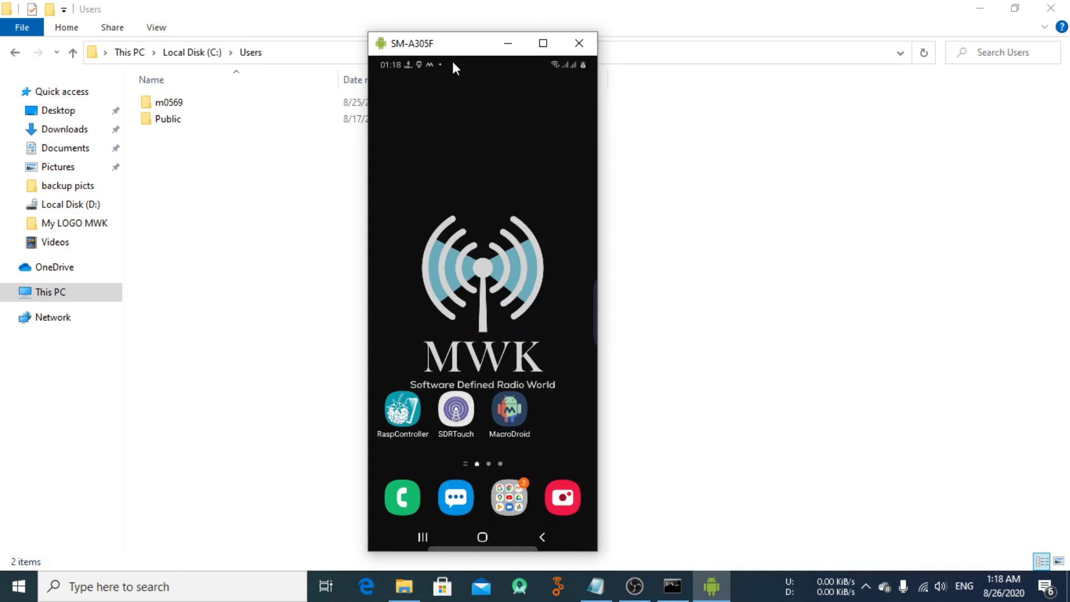
# - Minimize File Explorer, place the phone window beside Task Manager, and show Task Manager's process details
pyautogui.moveTo(483, 47); pyautogui.dragTo(357, 47)
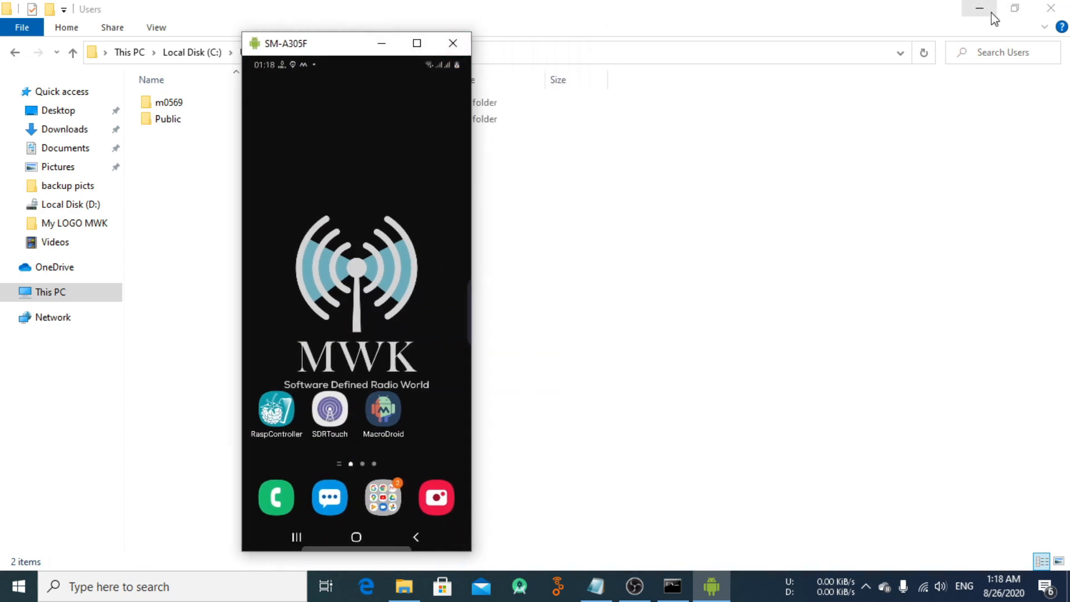
pyautogui.click(978, 9)
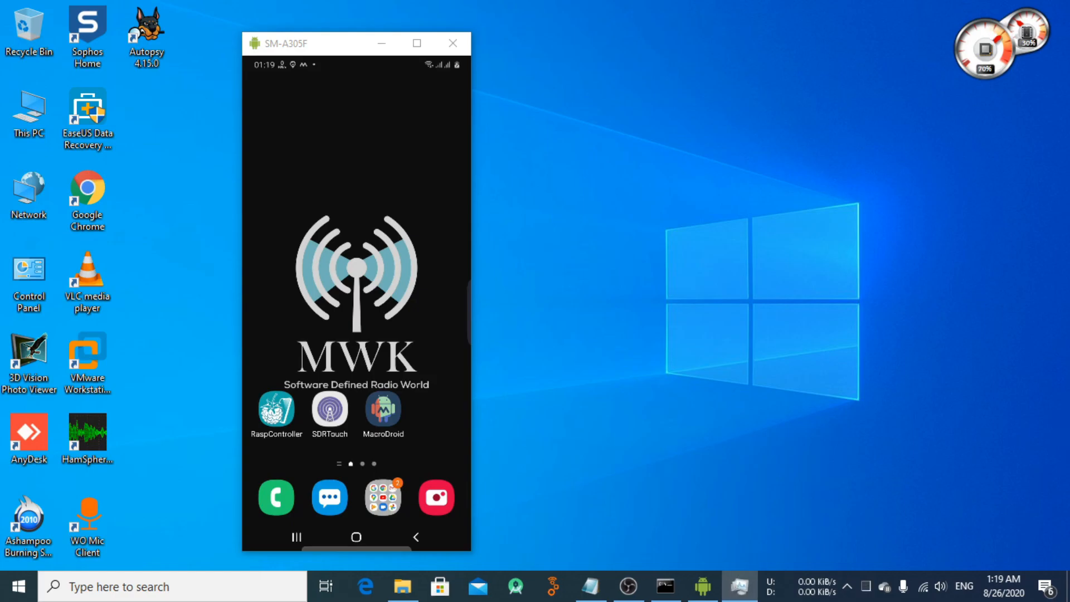
pyautogui.moveTo(0, 79); pyautogui.dragTo(781, 80)
pyautogui.moveTo(327, 46); pyautogui.dragTo(186, 46)
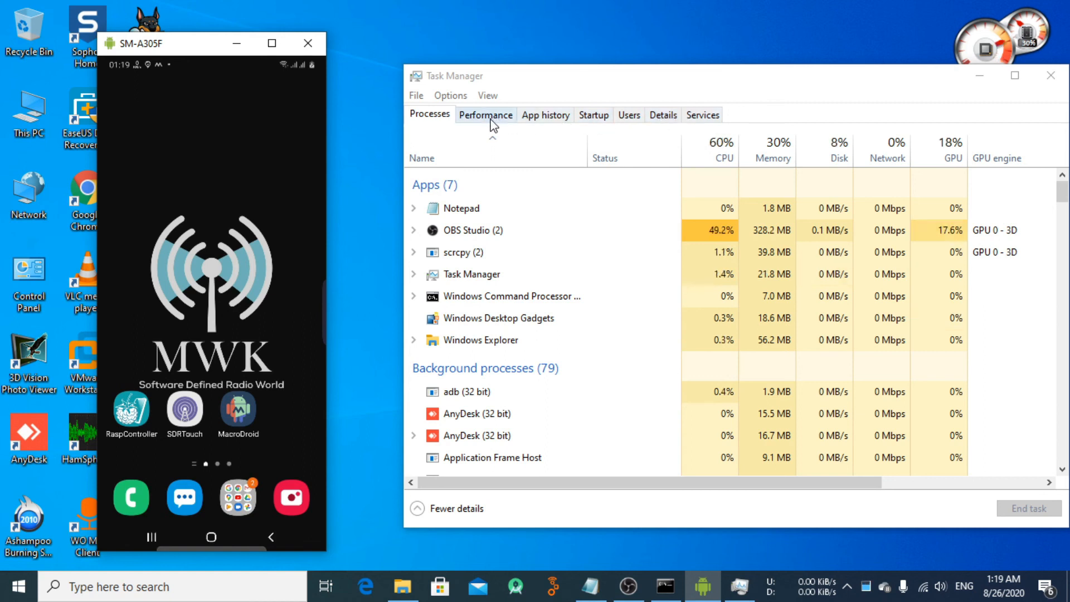
pyautogui.click(662, 115)
pyautogui.moveTo(637, 82); pyautogui.dragTo(602, 53)
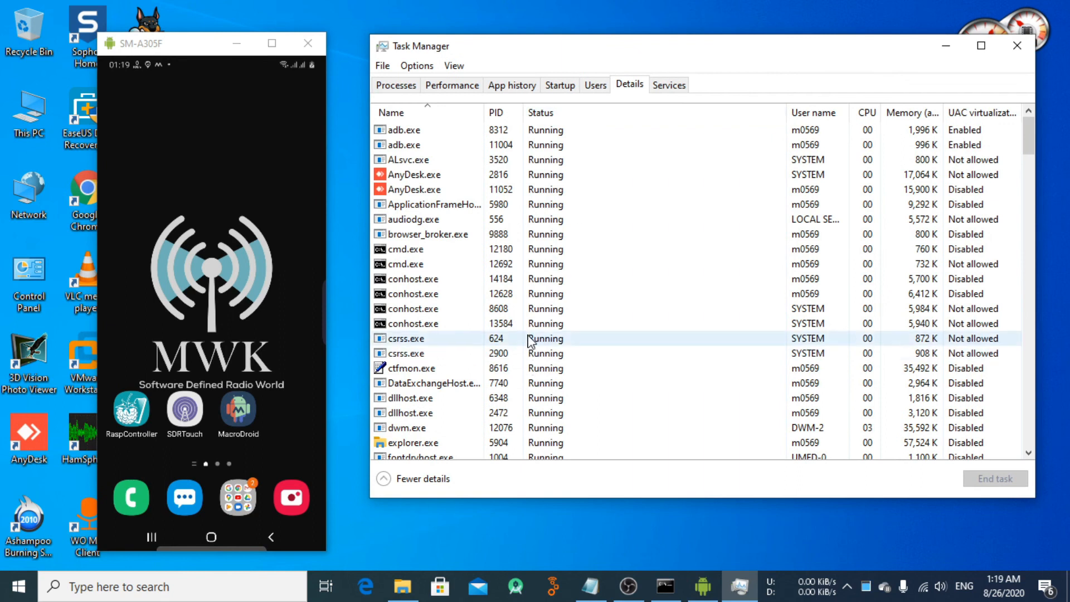
# - Look through the detailed process list for rtl_tcp among the entries starting with r
pyautogui.scroll(-20, 528, 341)
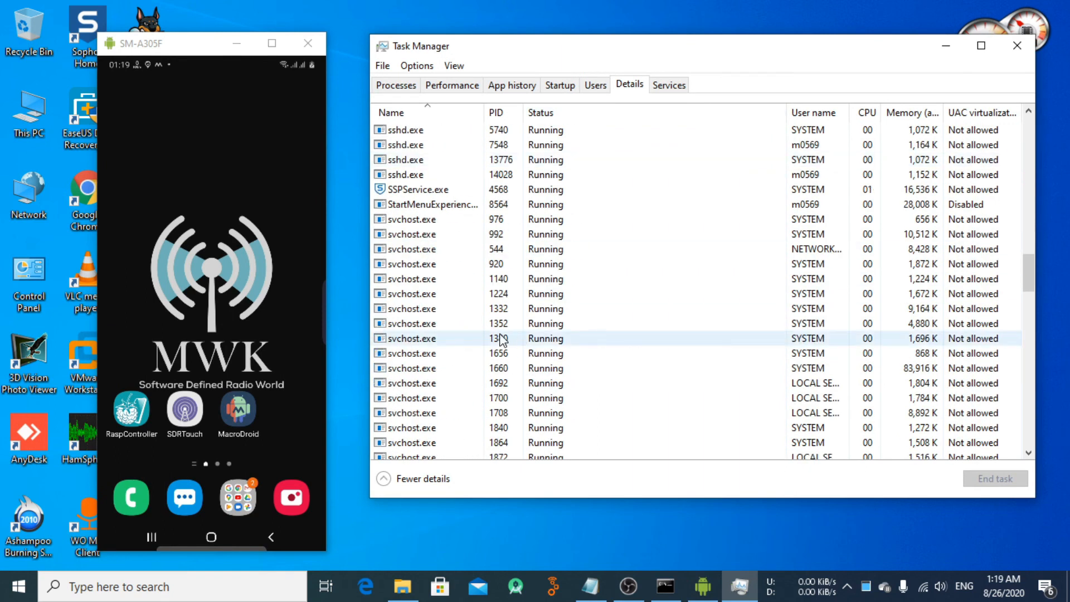
pyautogui.scroll(-20, 502, 338)
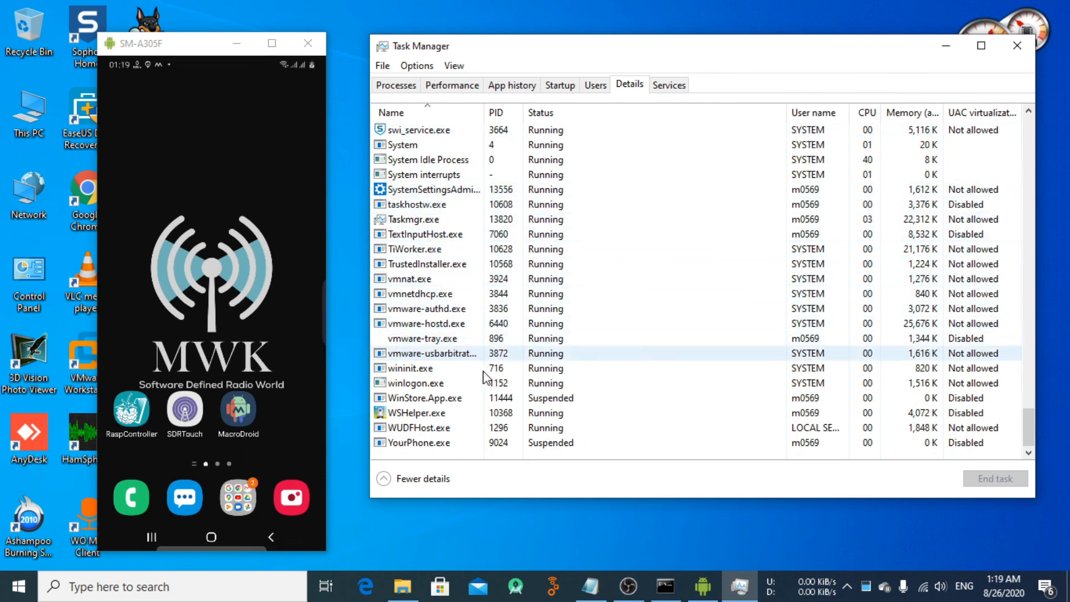
pyautogui.scroll(5, 473, 401)
pyautogui.scroll(-5, 473, 401)
pyautogui.click(465, 265)
pyautogui.press('r')
pyautogui.press('r')
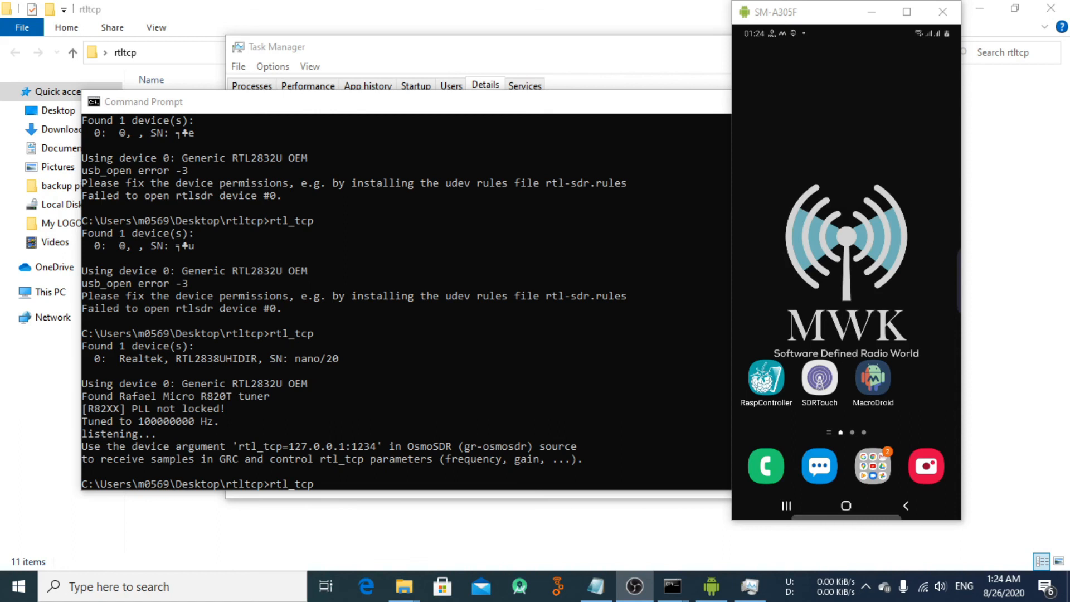
# - Arrange the Command Prompt and phone windows side by side, run rtl_tcp, and have the running process terminated
pyautogui.moveTo(482, 108); pyautogui.dragTo(469, 79)
pyautogui.moveTo(827, 19); pyautogui.dragTo(894, 58)
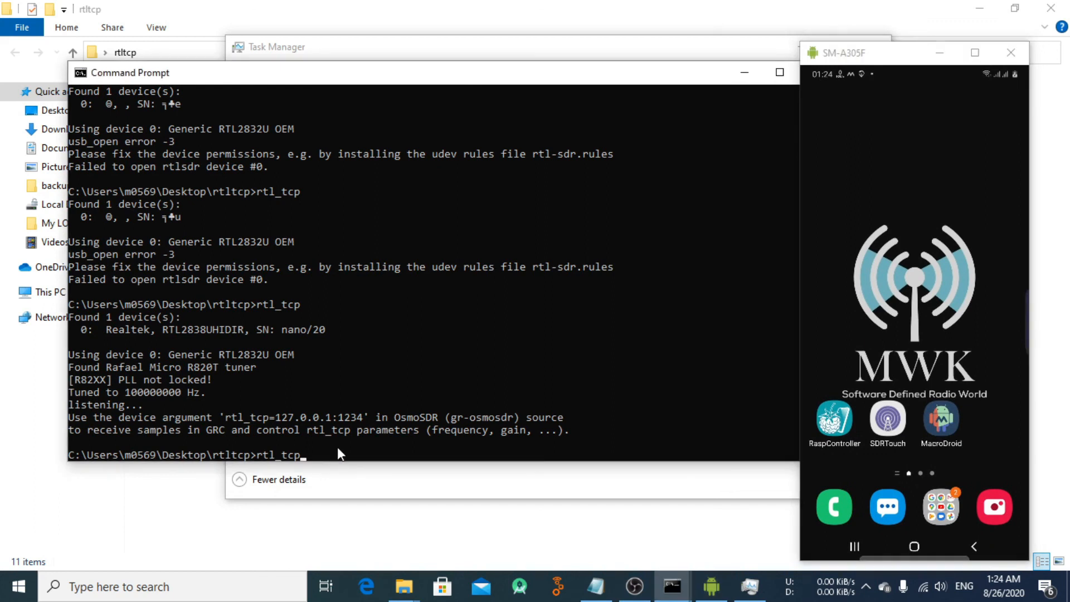
pyautogui.press('Return')
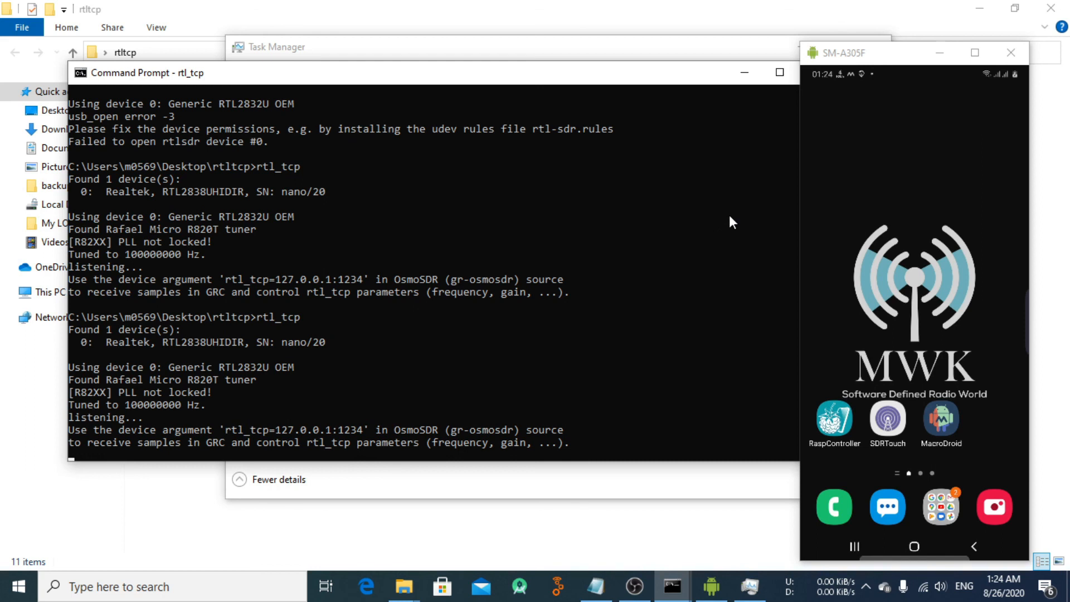
pyautogui.hotkey('ctrl', 'c')
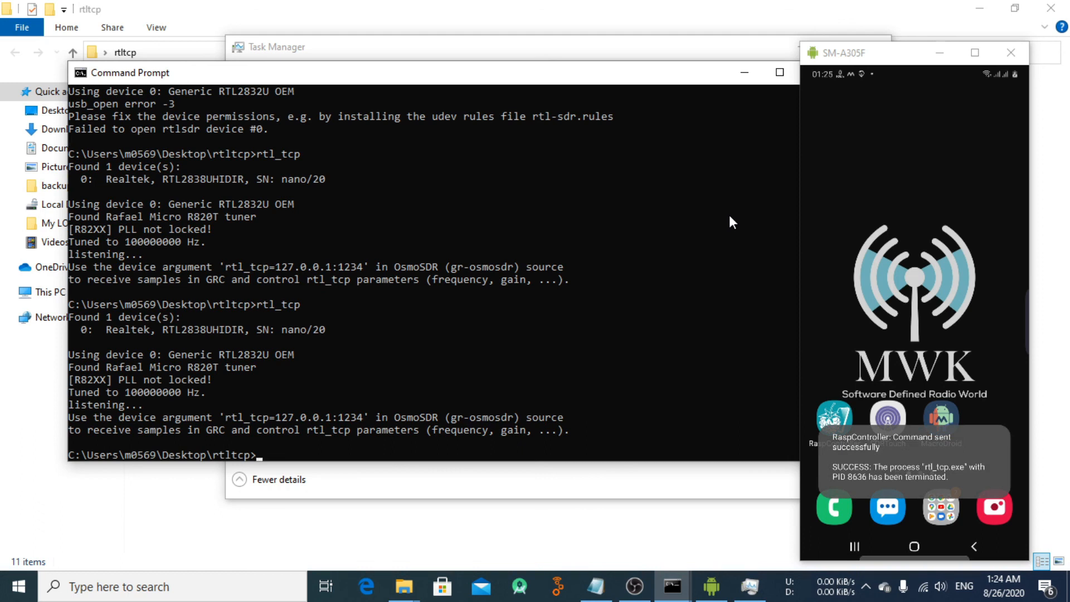
# - Run rtl_tcp once more from the rtltcp folder in the Command Prompt
pyautogui.click(277, 443)
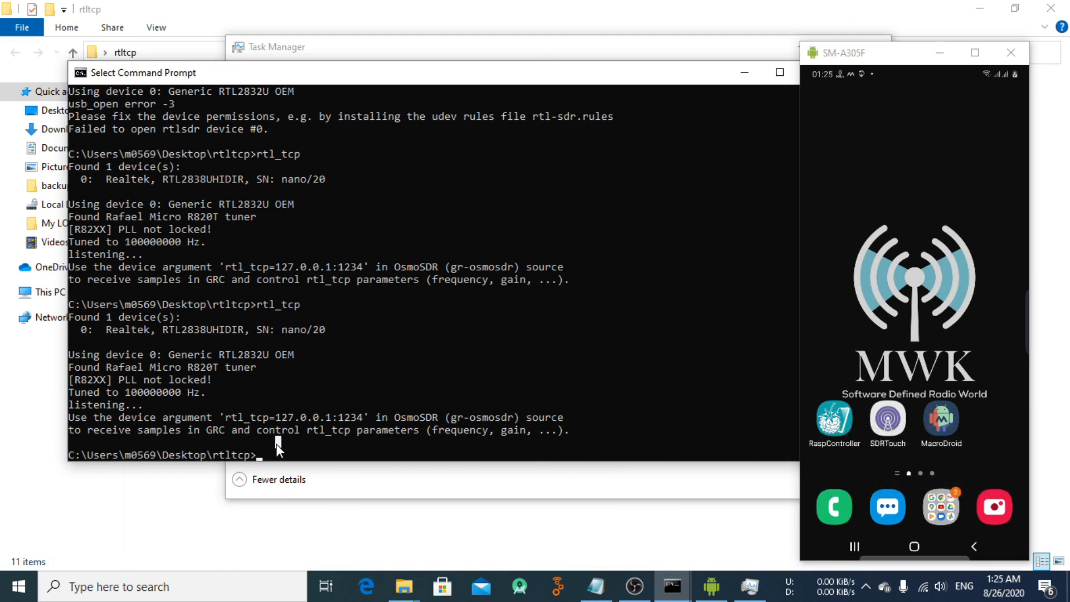
pyautogui.press('Up')
pyautogui.press('Return')
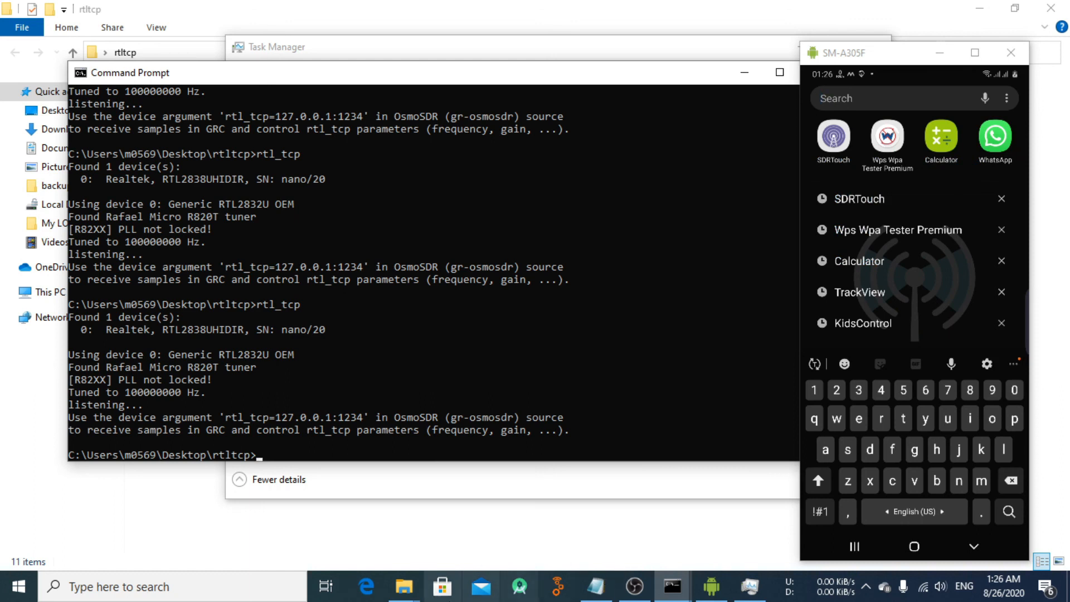
# - Search the phone's apps for "rf" and open RF Analyzer
pyautogui.hotkey('alt', 'Tab')
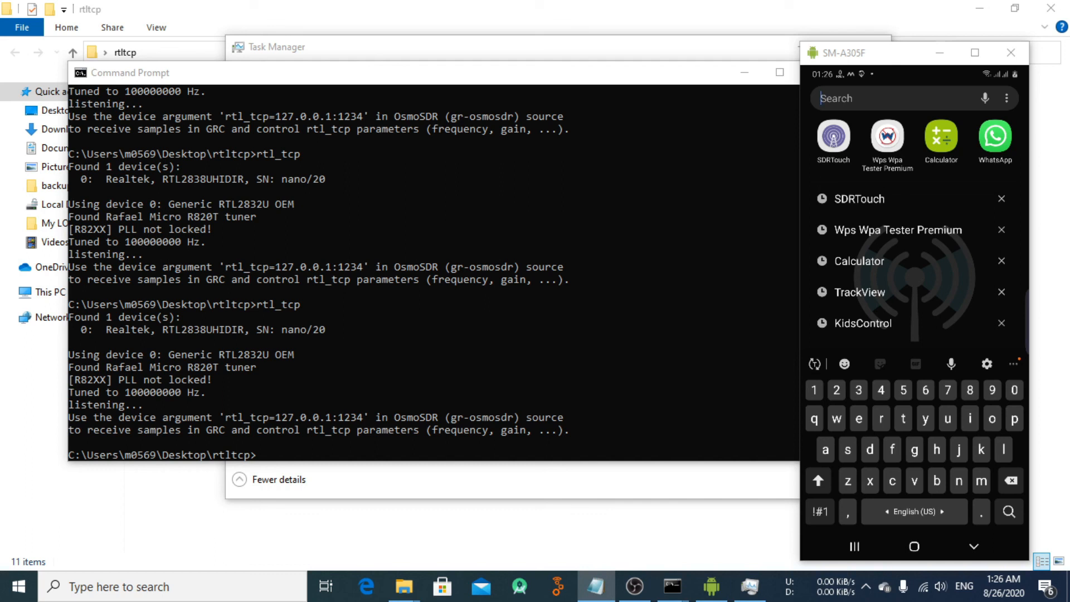
pyautogui.write('rf')
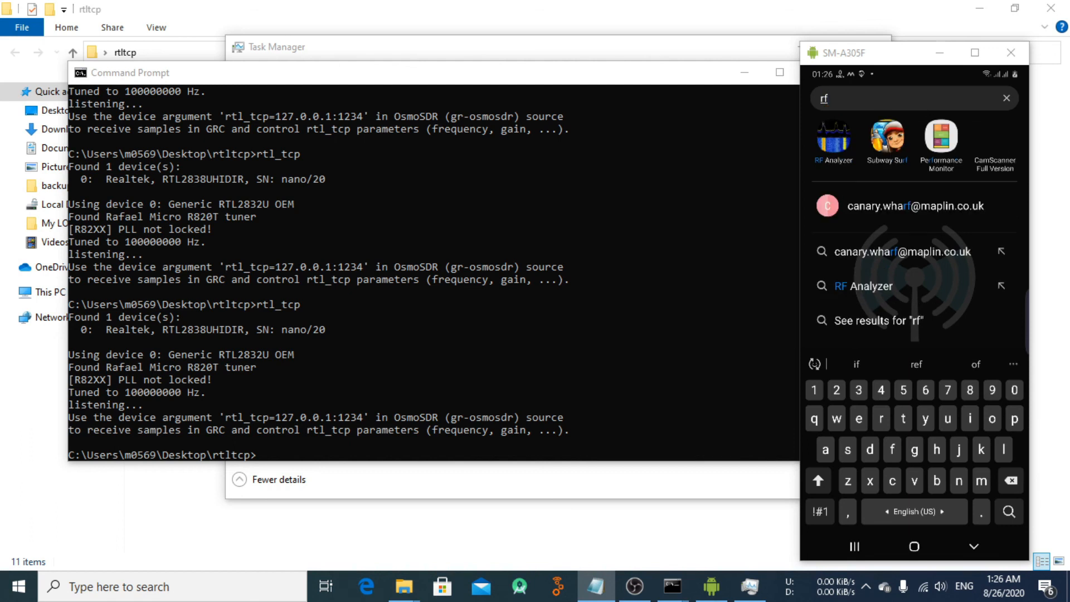
pyautogui.click(832, 136)
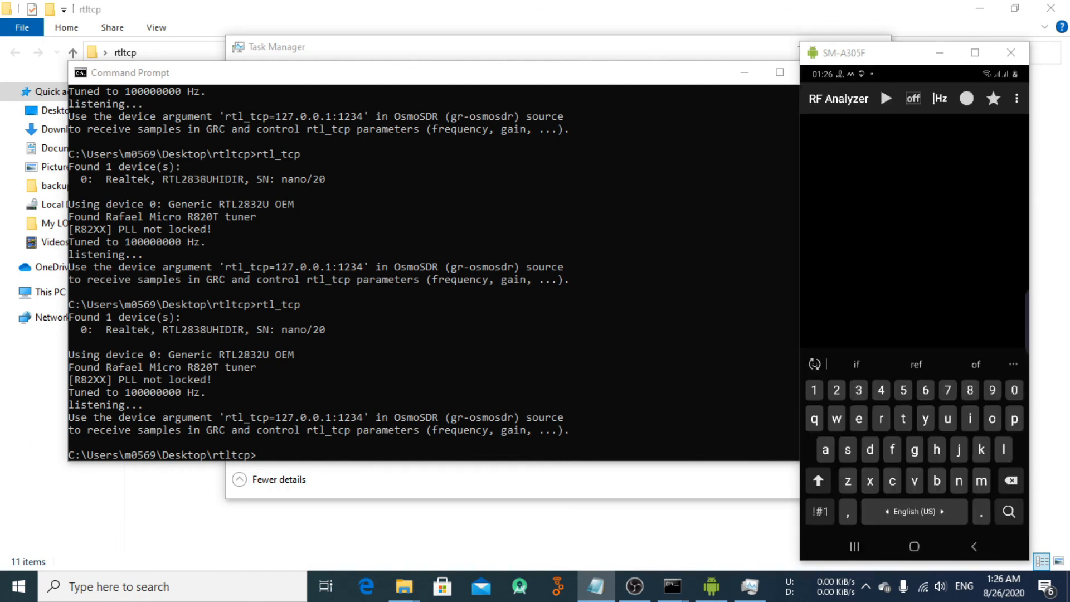
# - View RF Analyzer's signal processing and source settings, and return to the phone's home screen
pyautogui.click(1016, 98)
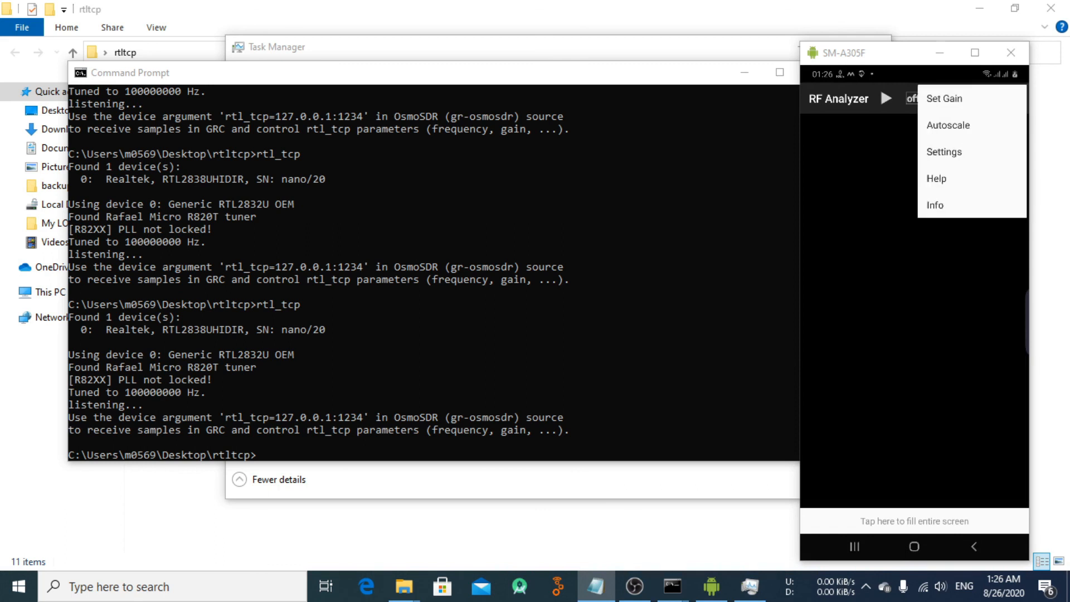
pyautogui.click(944, 151)
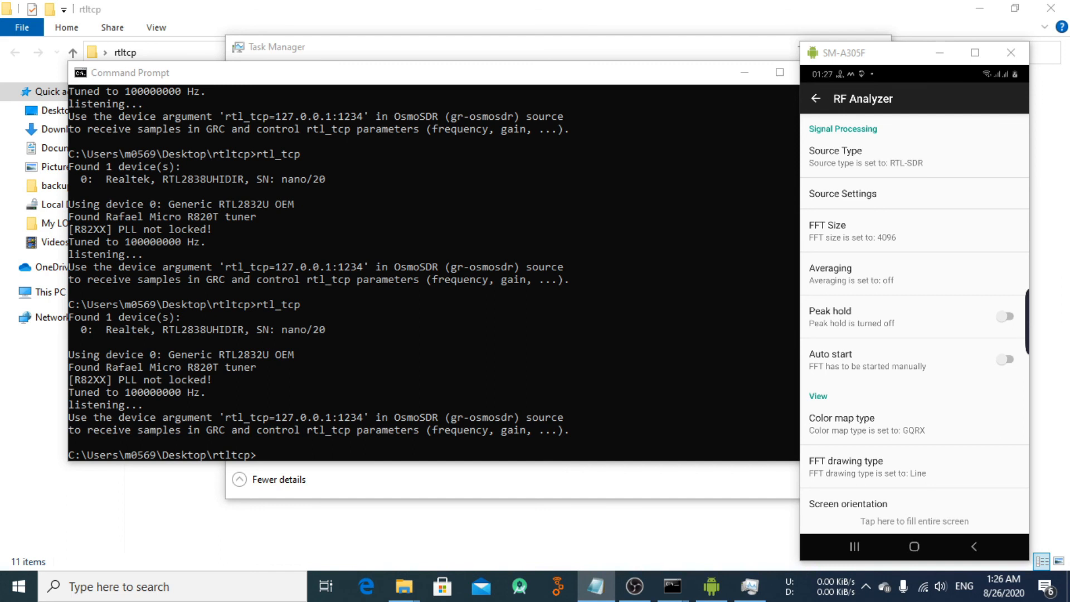
pyautogui.click(815, 100)
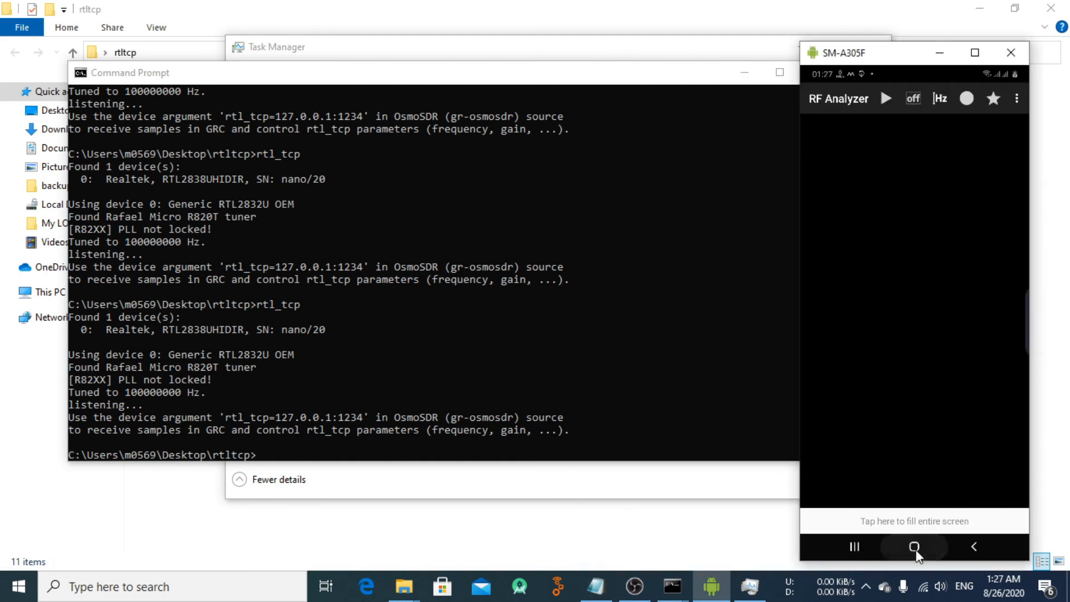
pyautogui.click(915, 547)
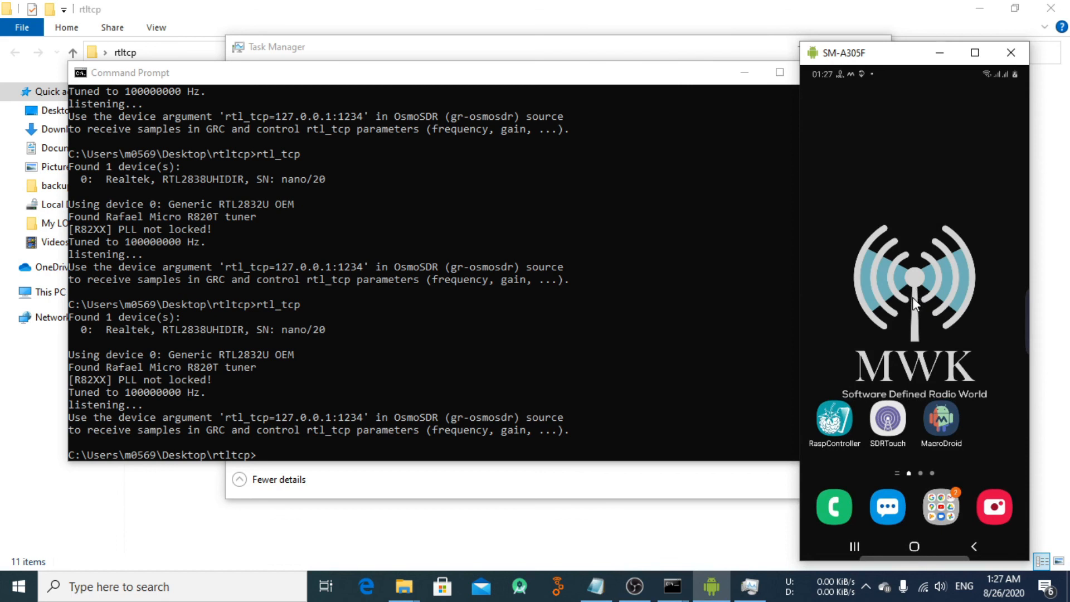